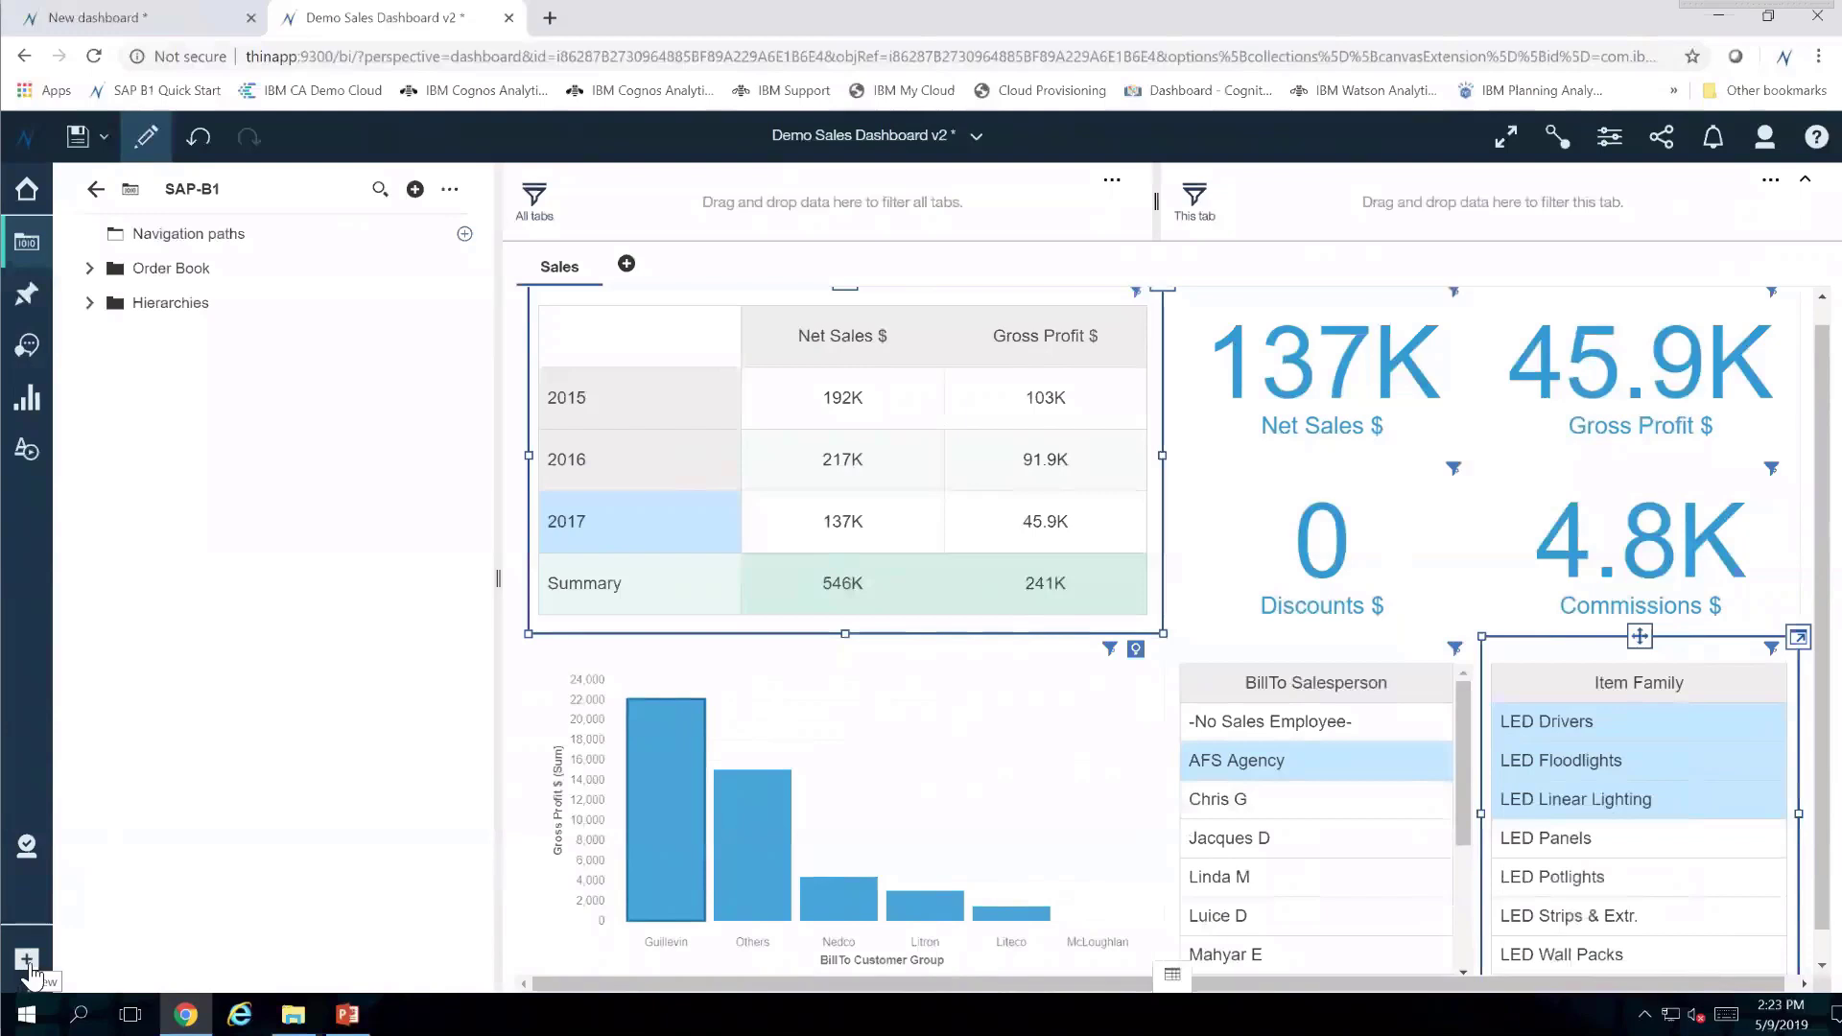
Step: Start a new report from the New menu to bring up the Templates and themes chooser
left_click(28, 967)
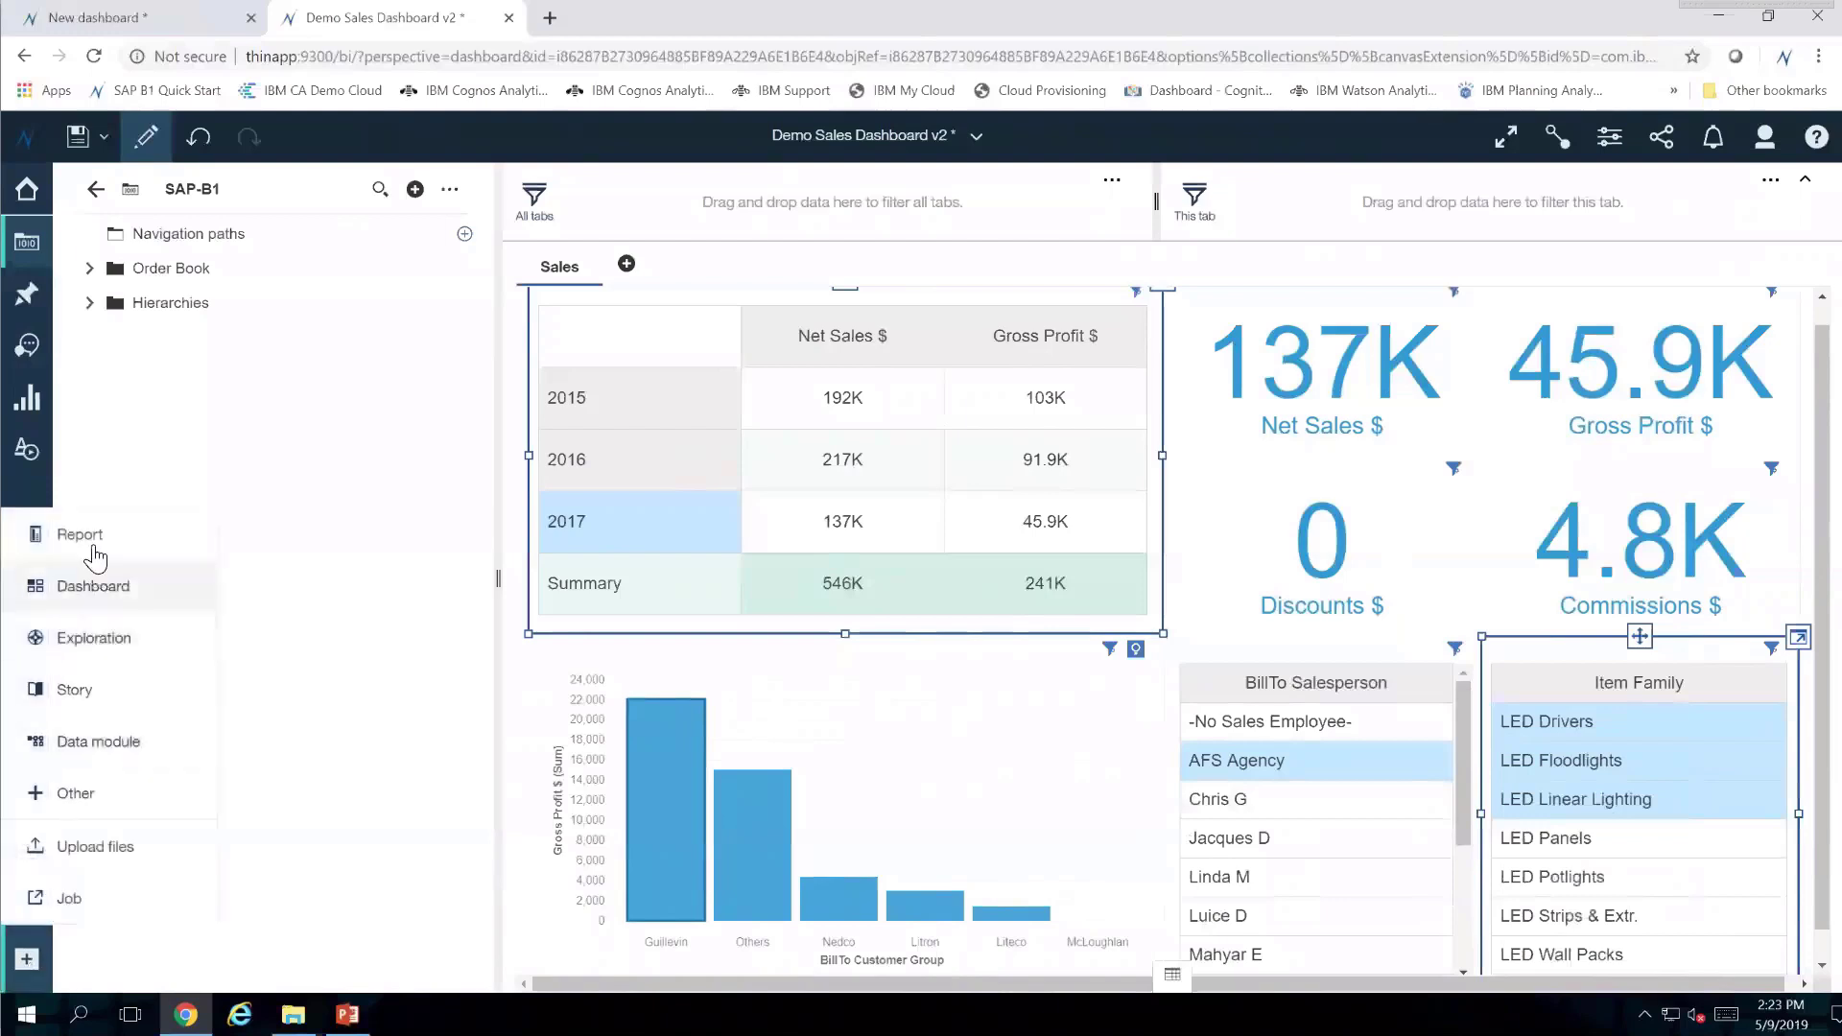
left_click(95, 549)
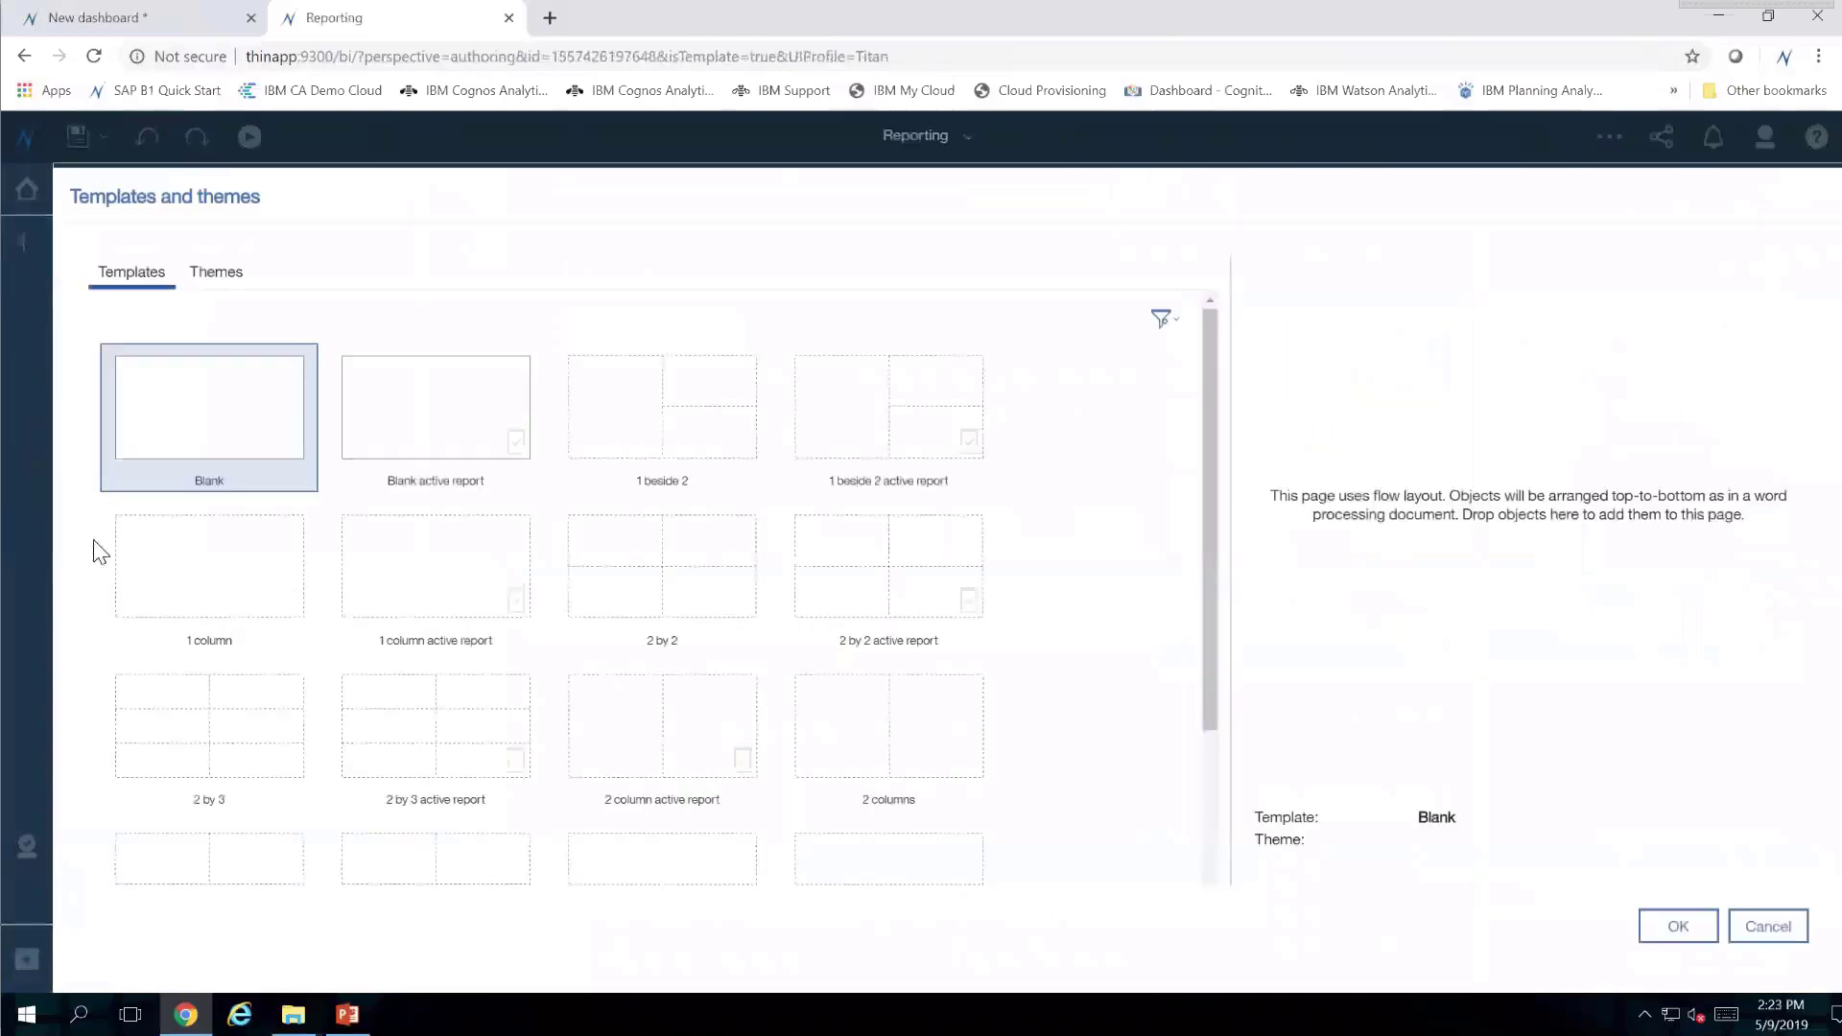
Step: Create a Blank report and insert a crosstab named Crosstab1 using Query1 on Page1
double_click(202, 430)
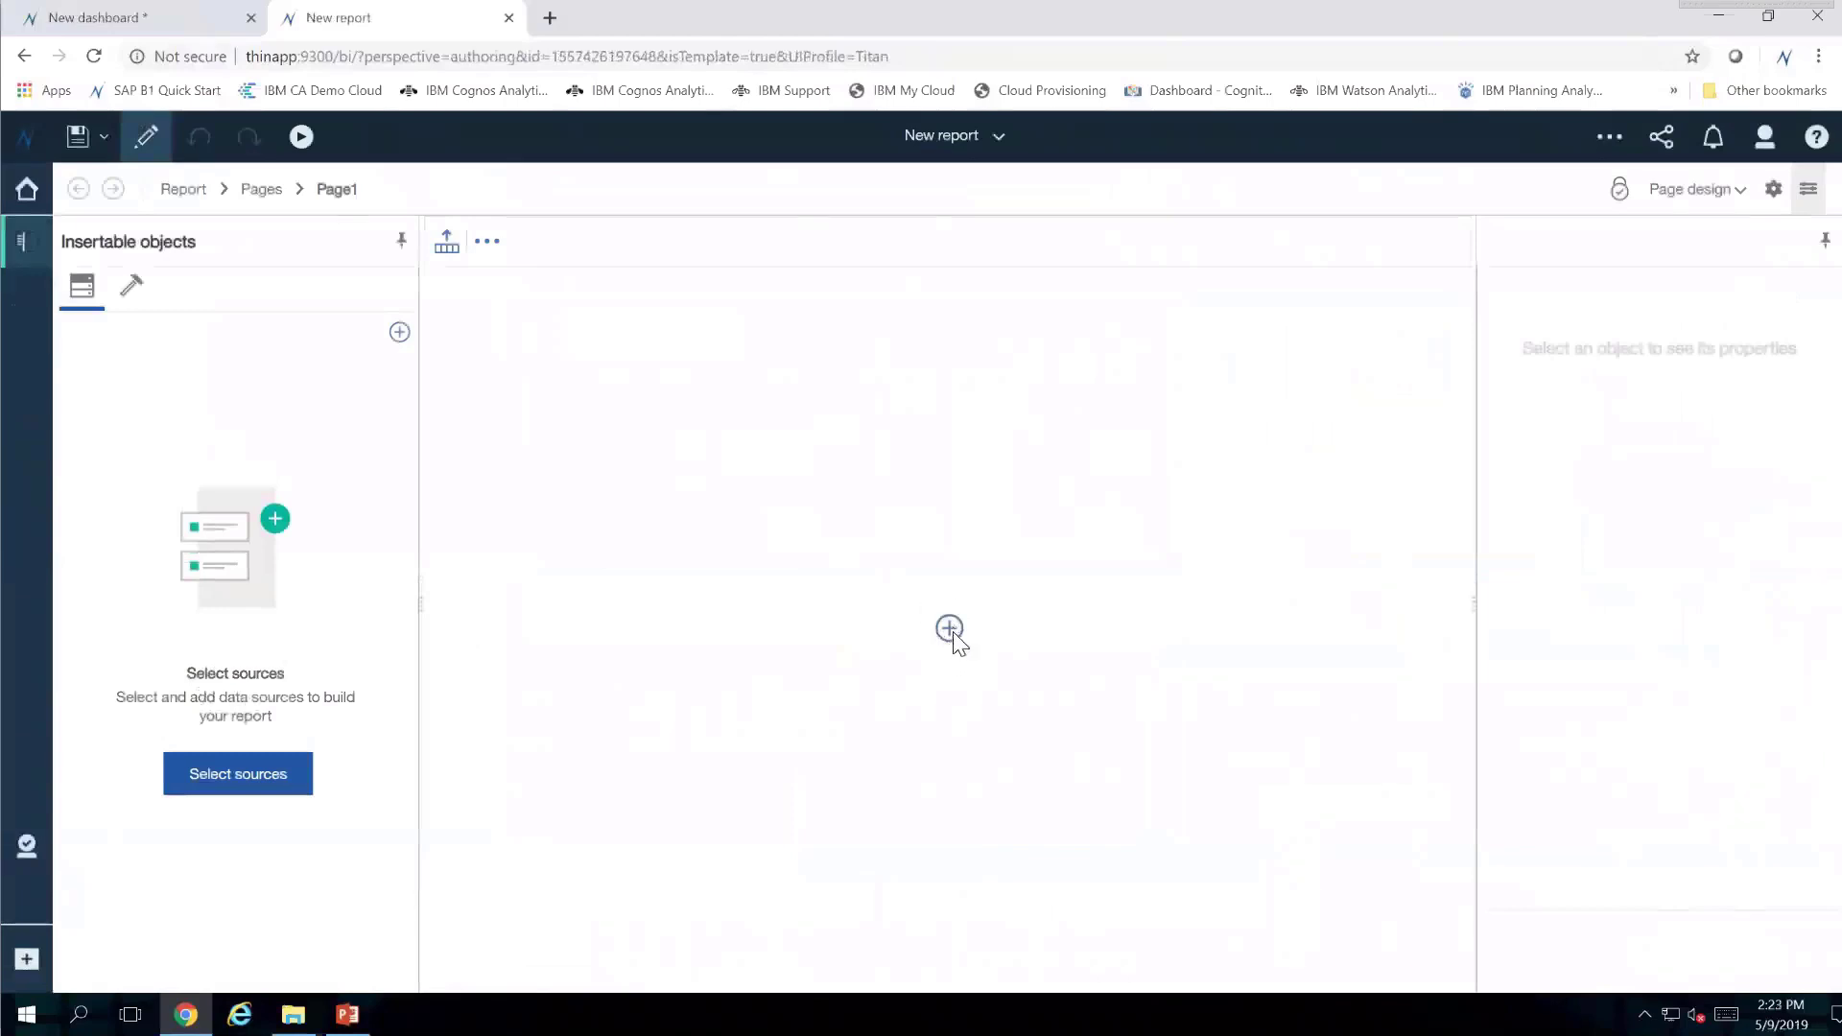
left_click(952, 634)
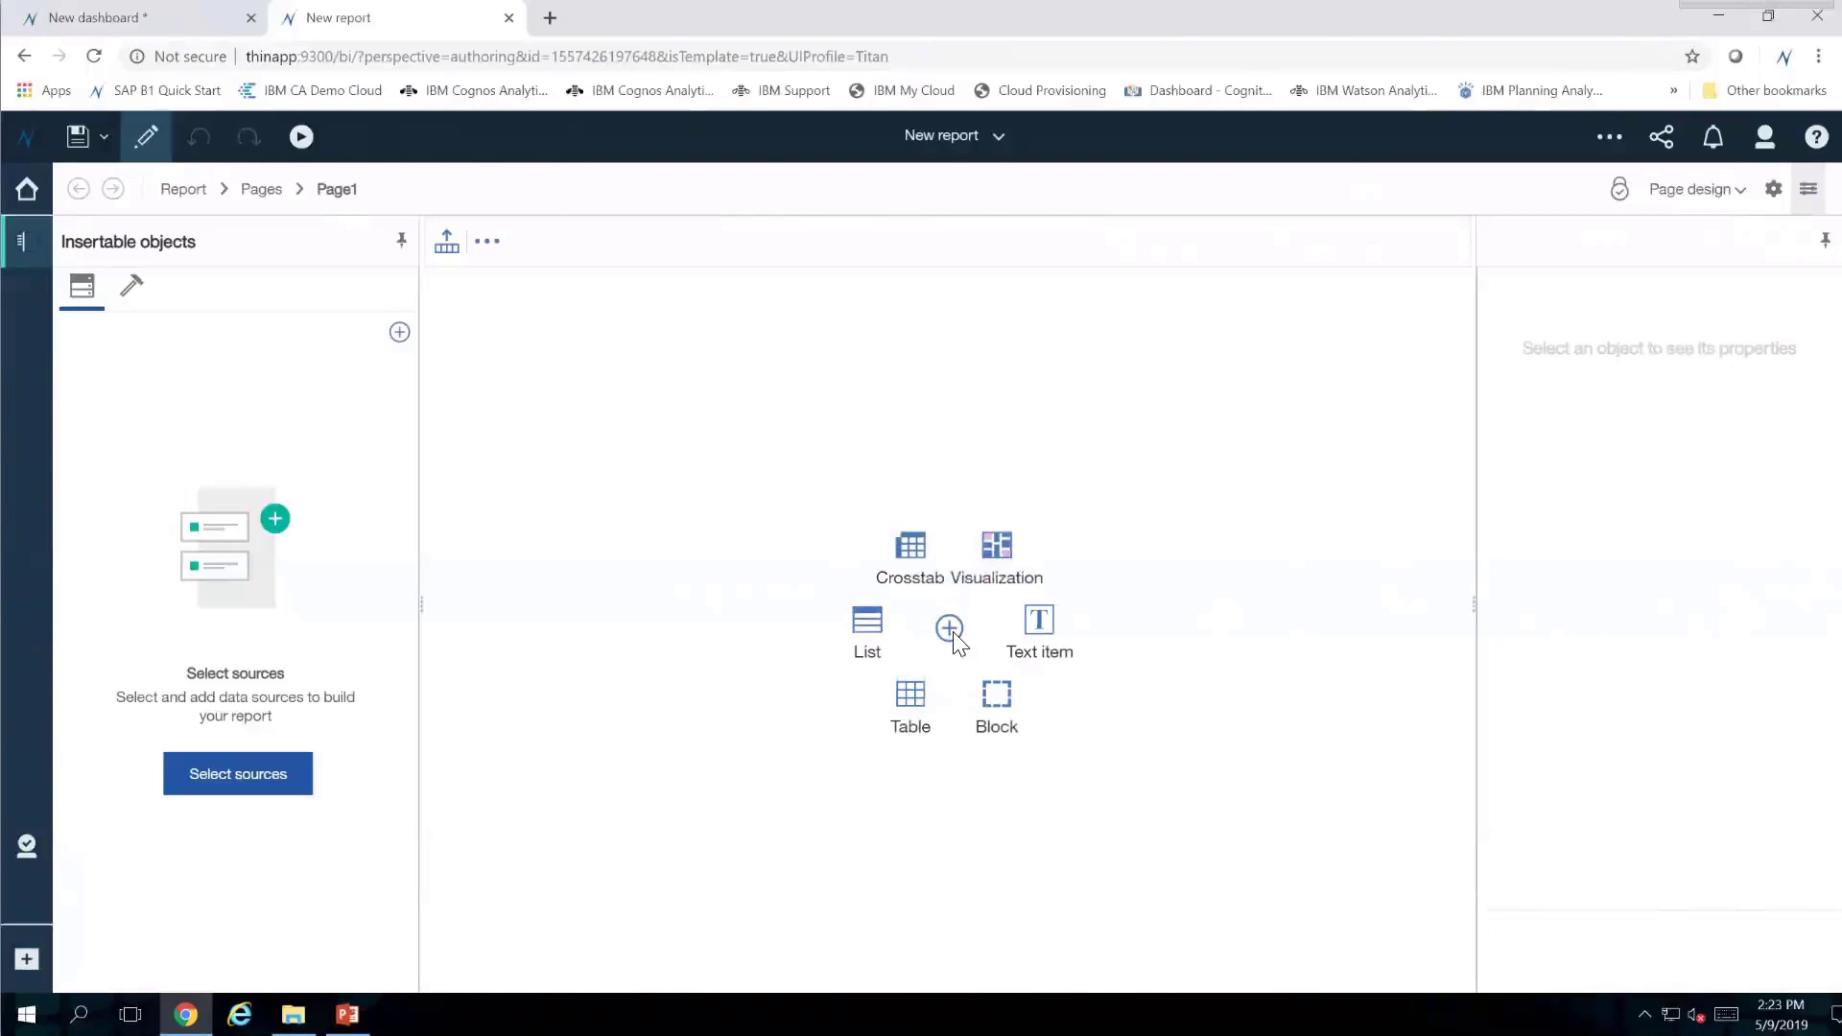
left_click(922, 573)
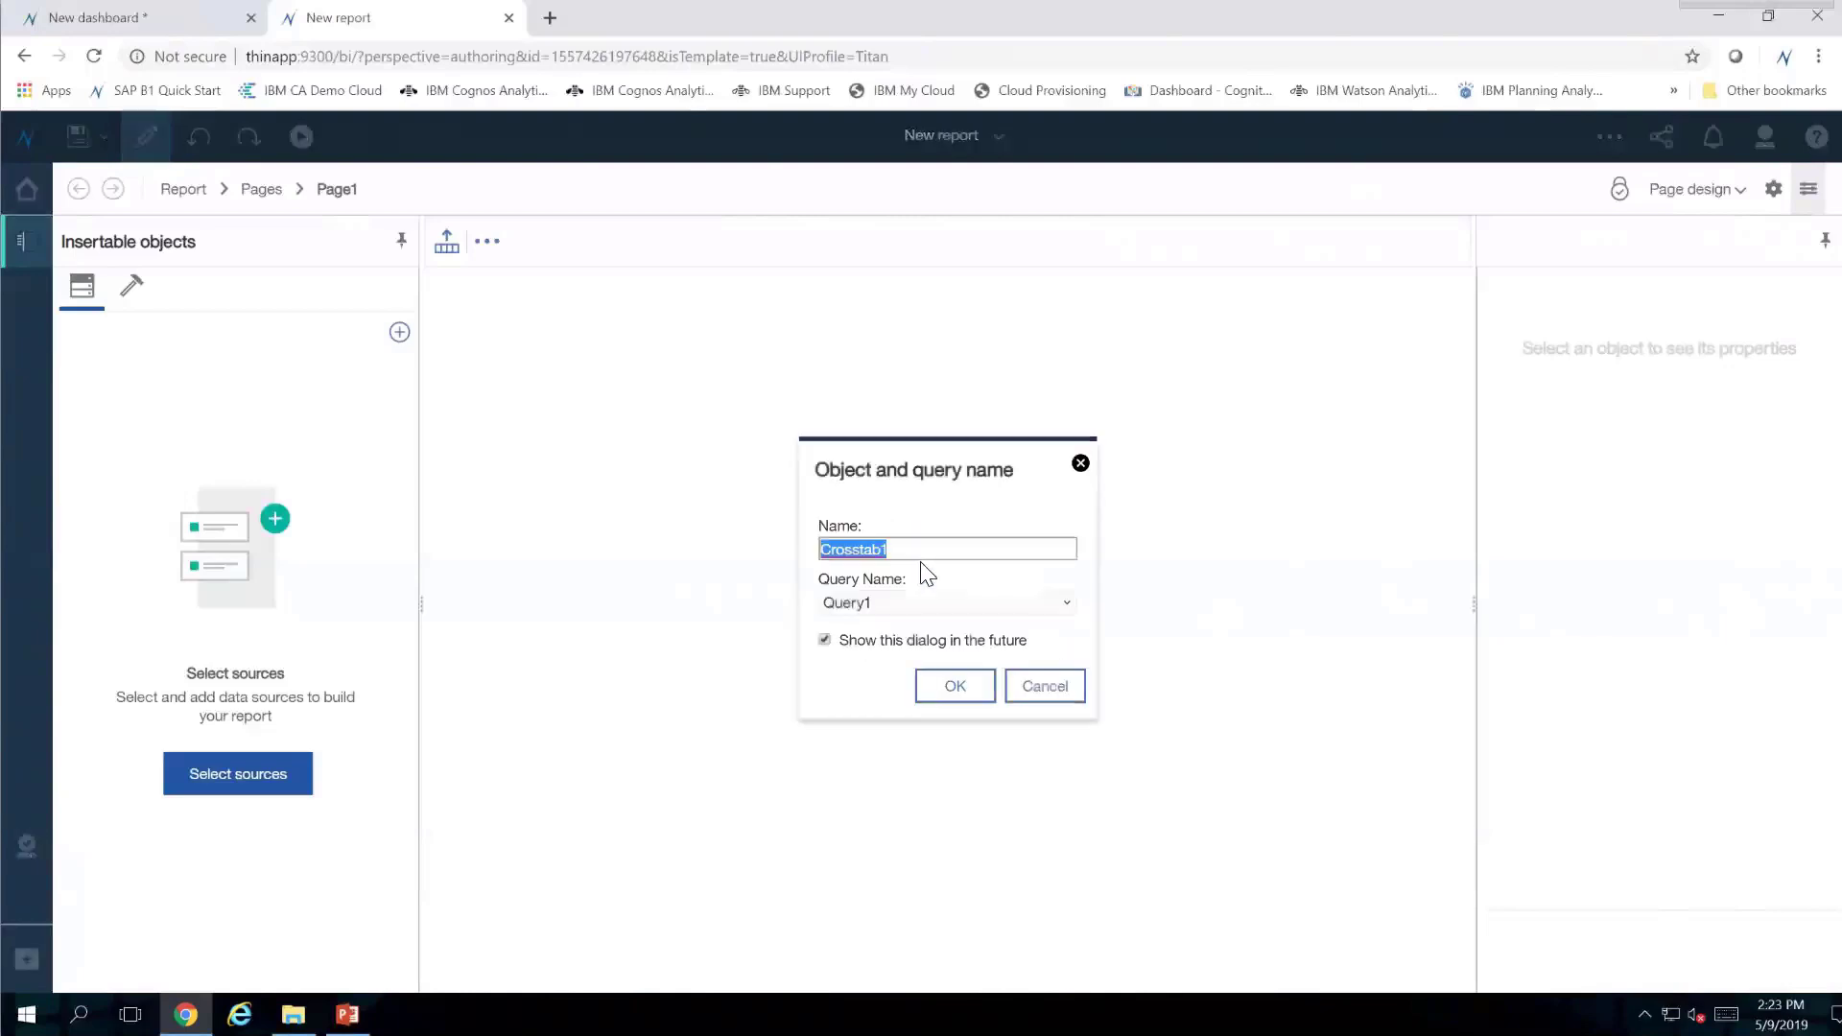
left_click(955, 686)
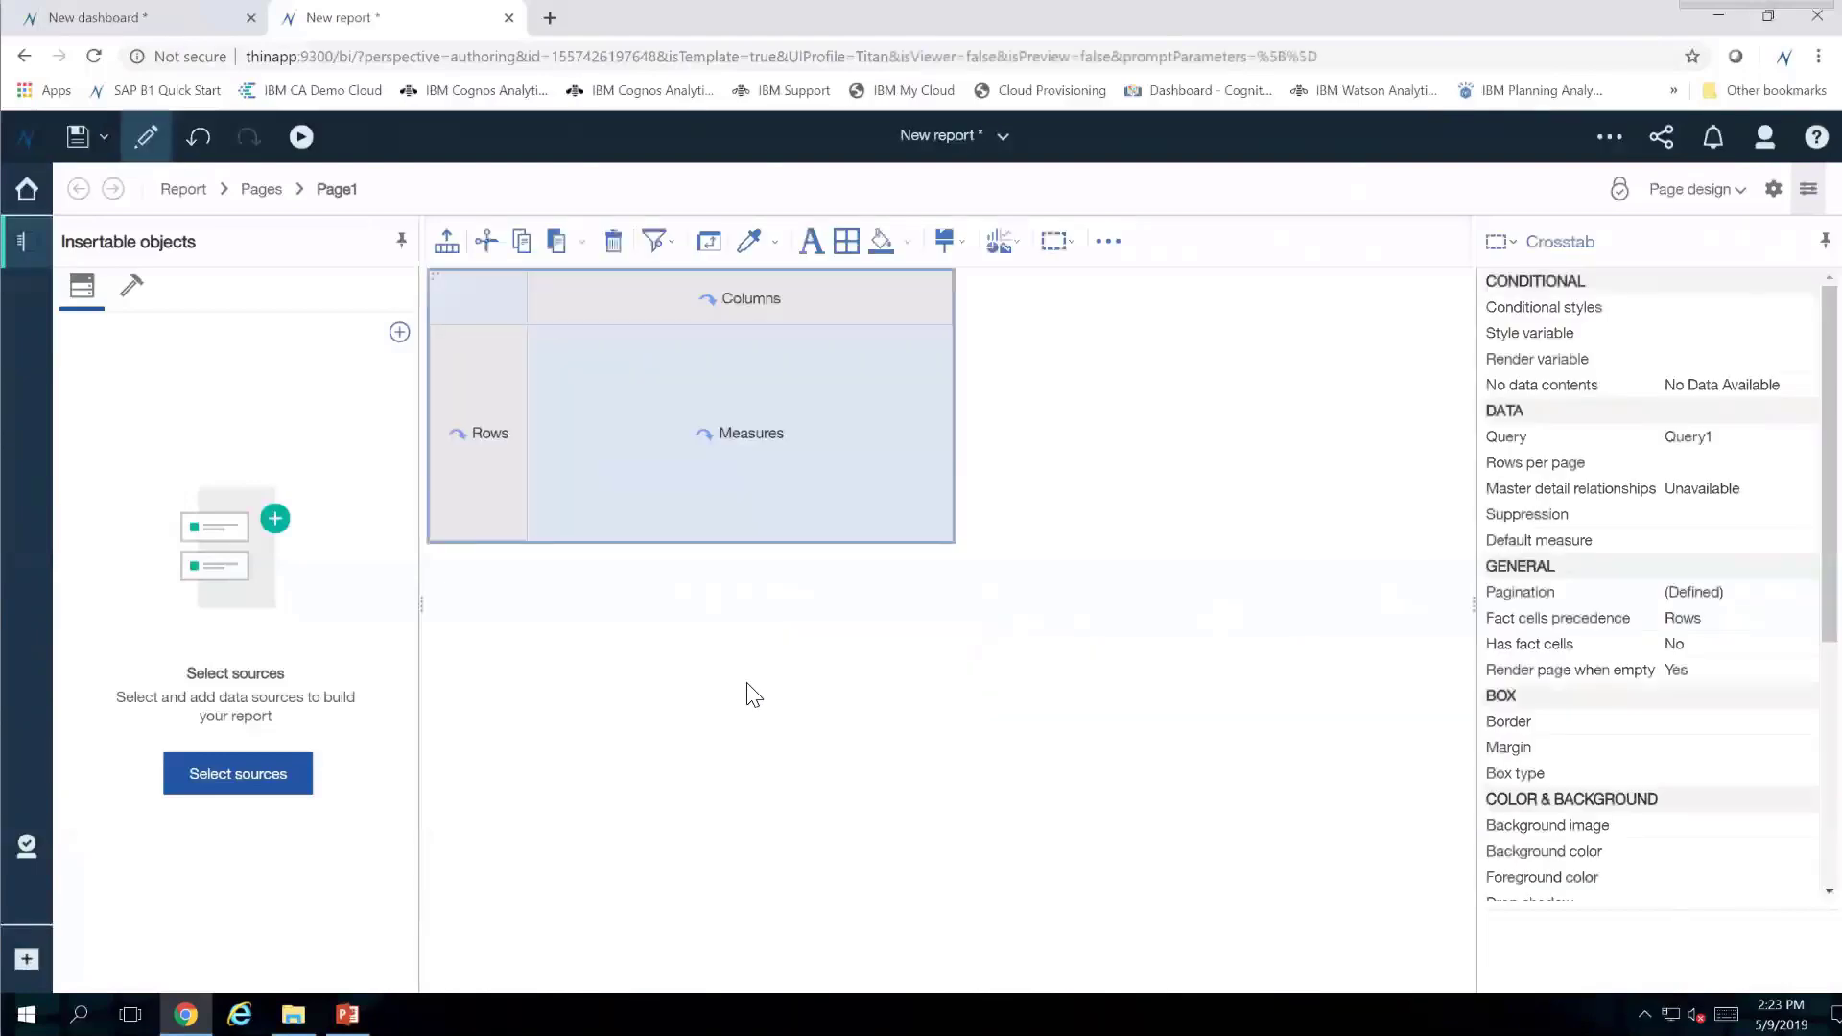
Step: Set the report's data source to the SAP-B1 package from Team content > Packages
left_click(257, 795)
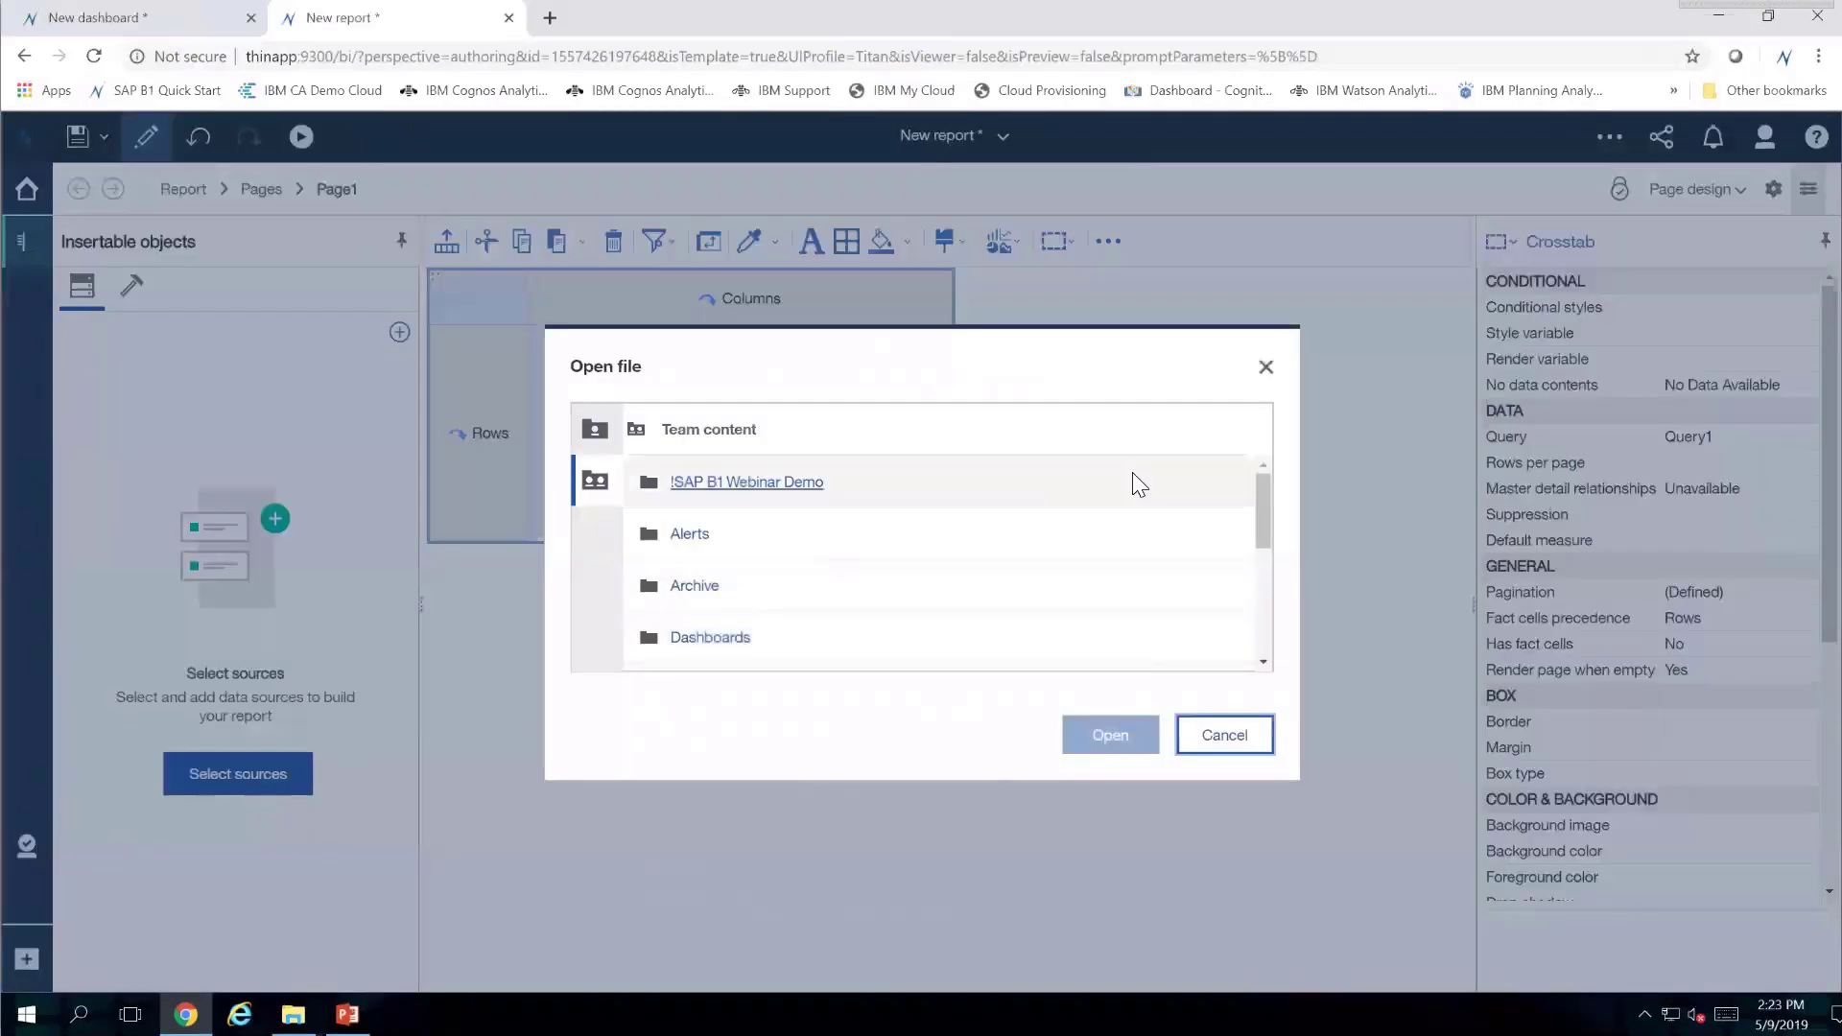
left_click_drag(1262, 498, 1257, 566)
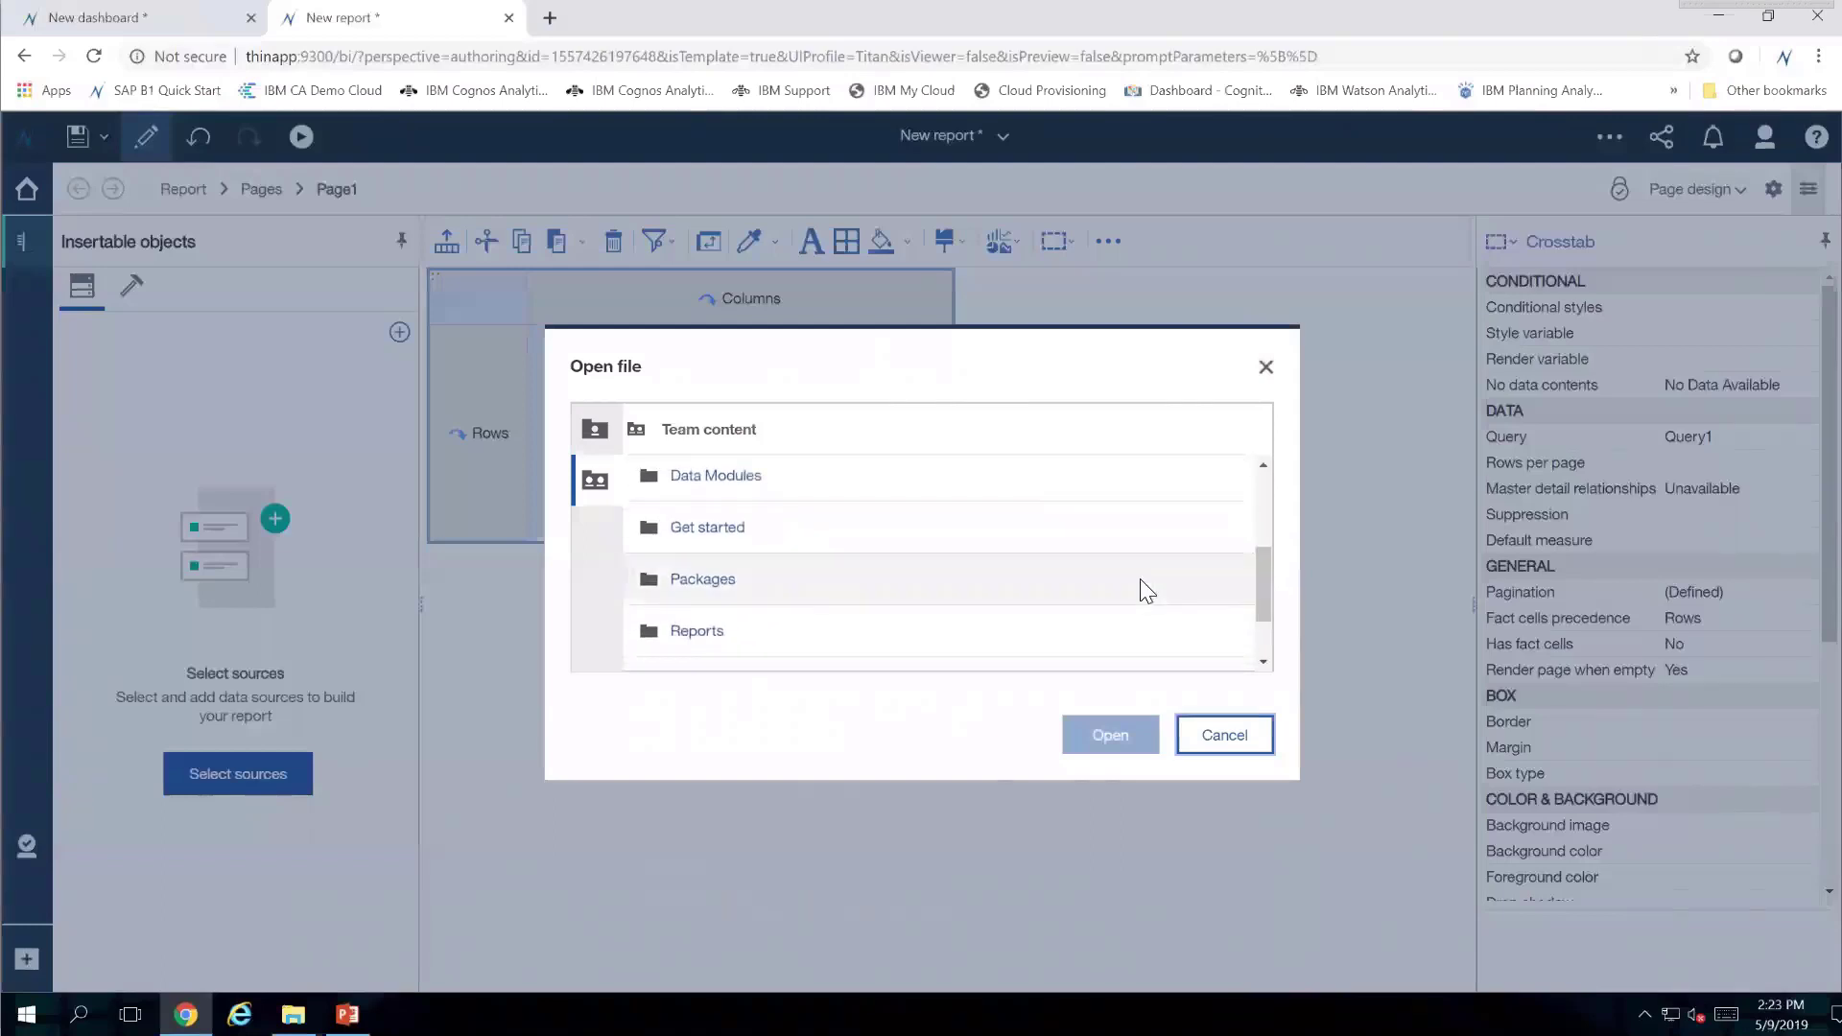
left_click(698, 580)
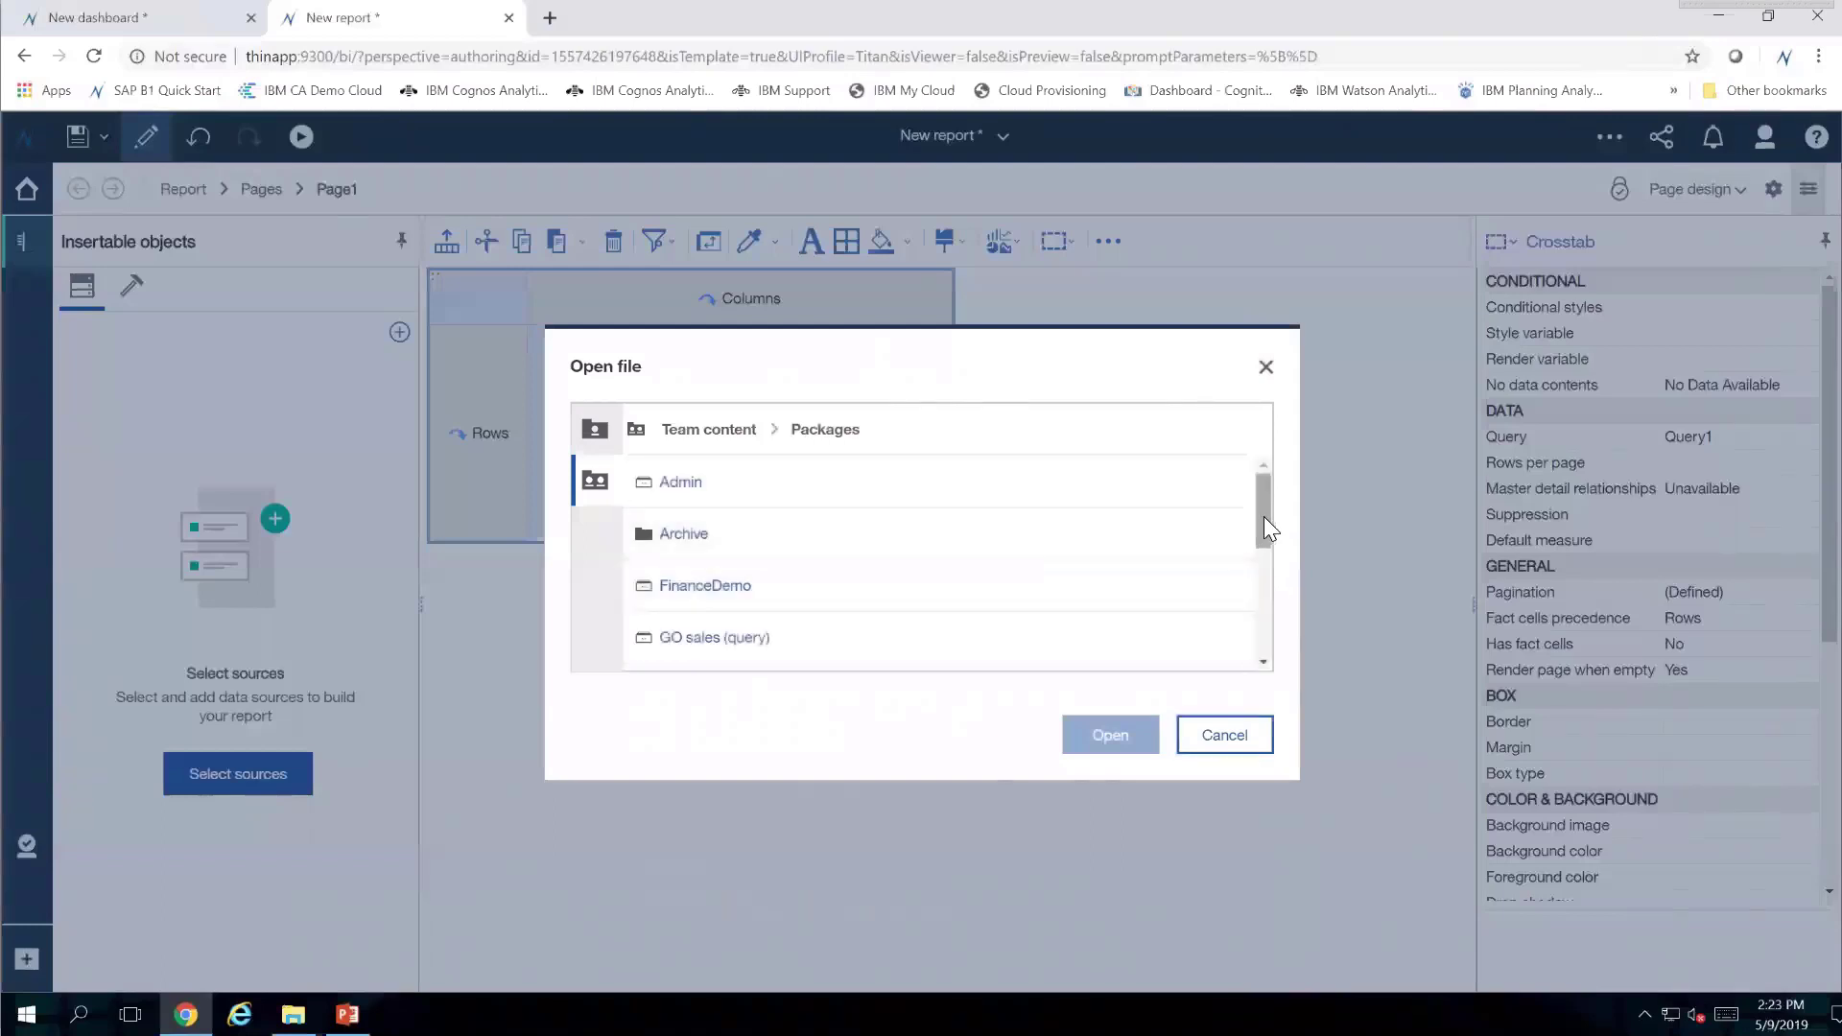
left_click_drag(1263, 516, 1263, 589)
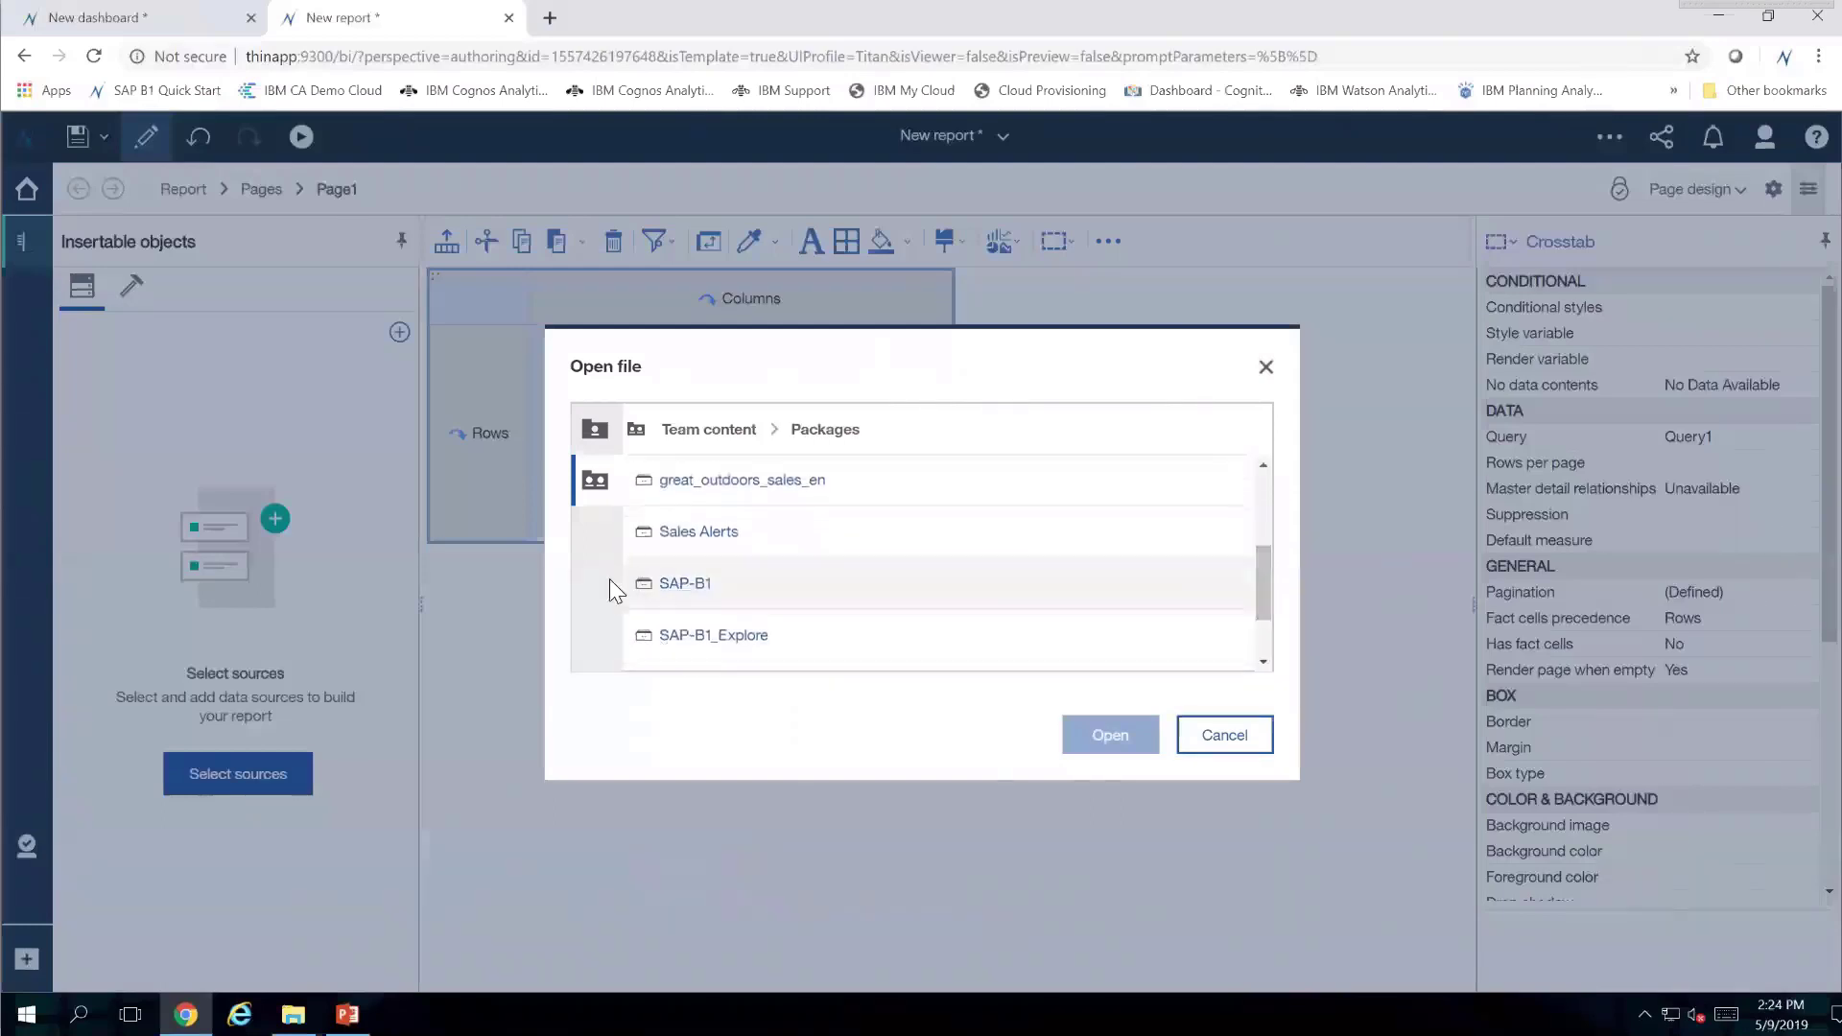
left_click(681, 585)
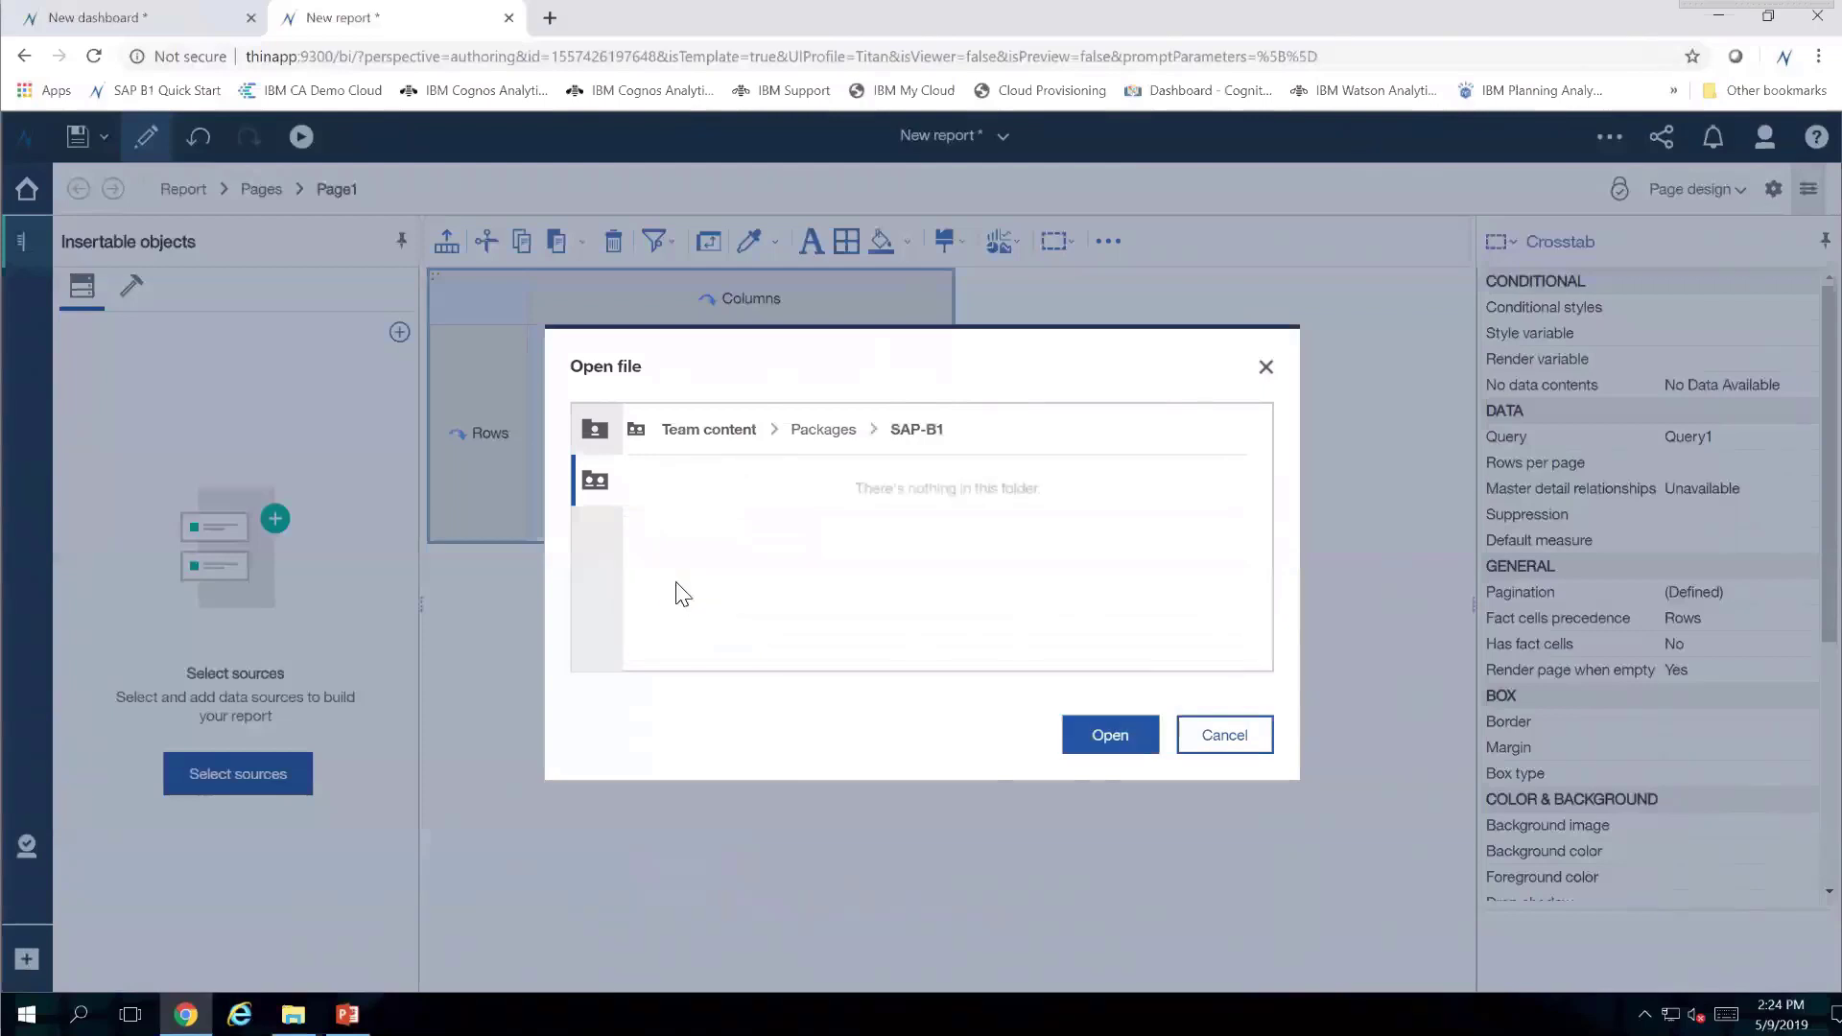
left_click(1093, 738)
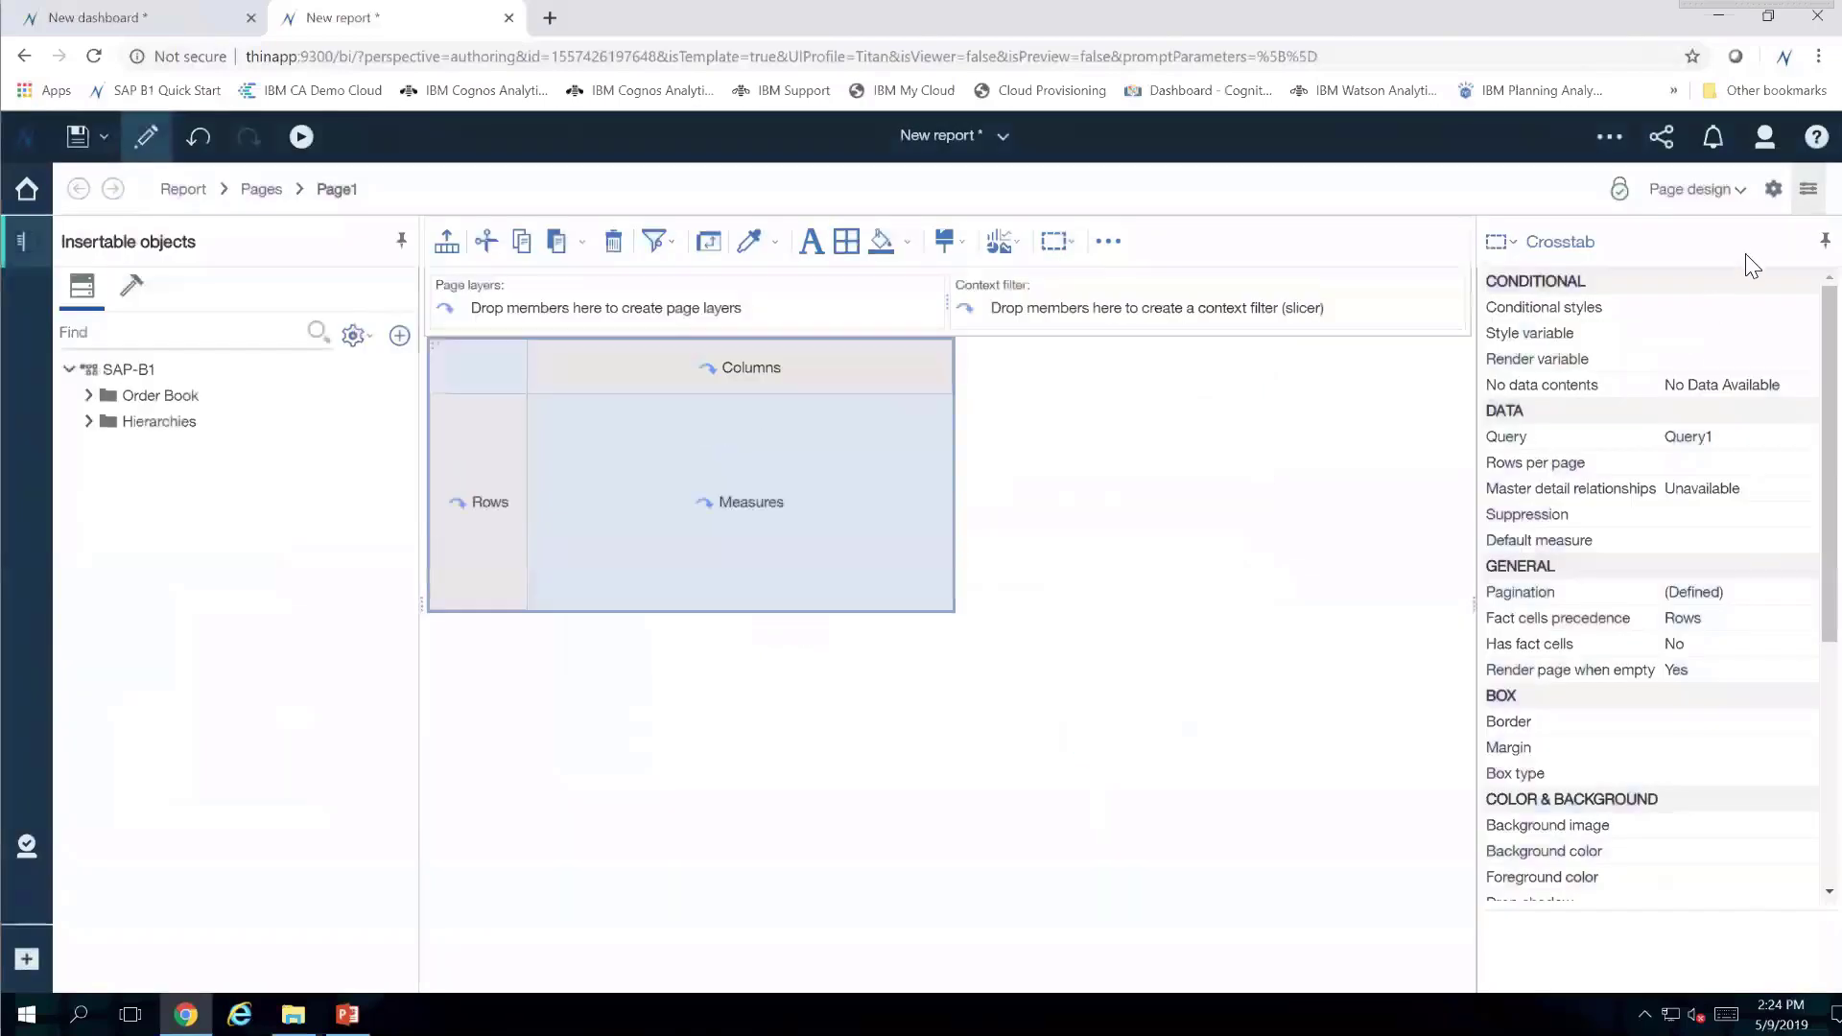
Step: Switch the page design to Page preview and hide the properties pane
left_click(1740, 190)
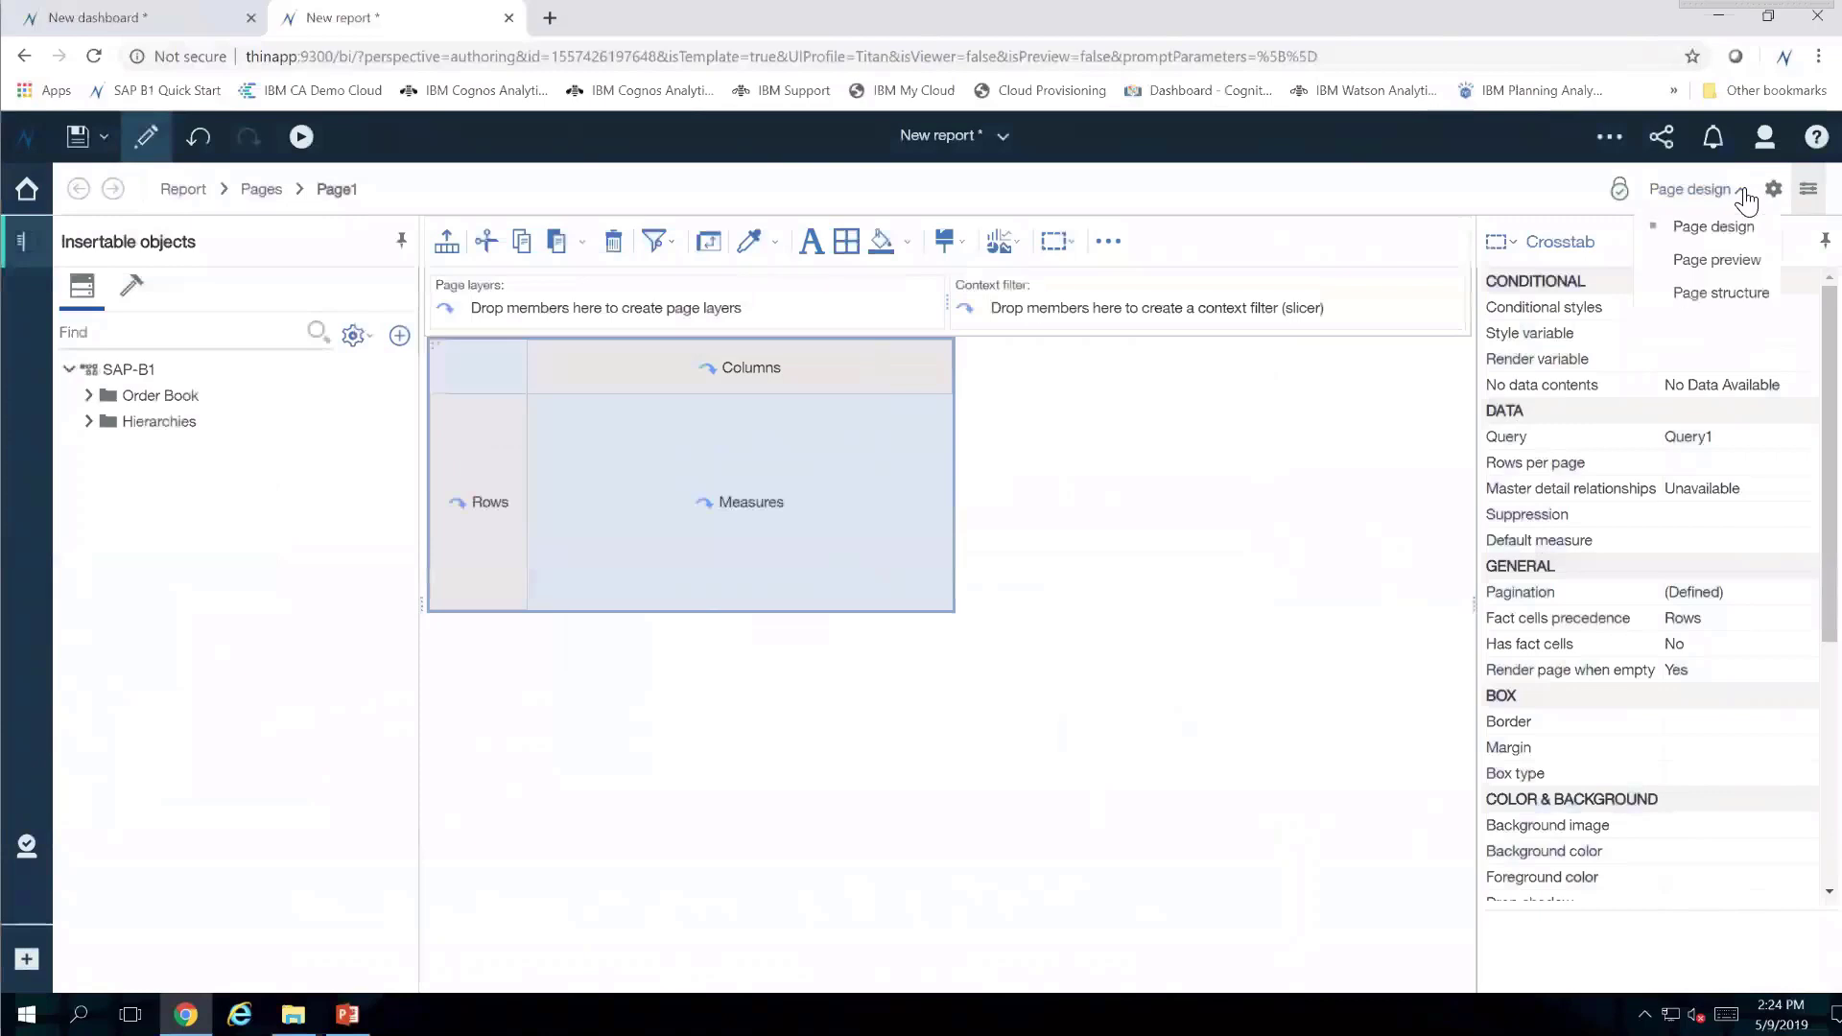
left_click(1739, 270)
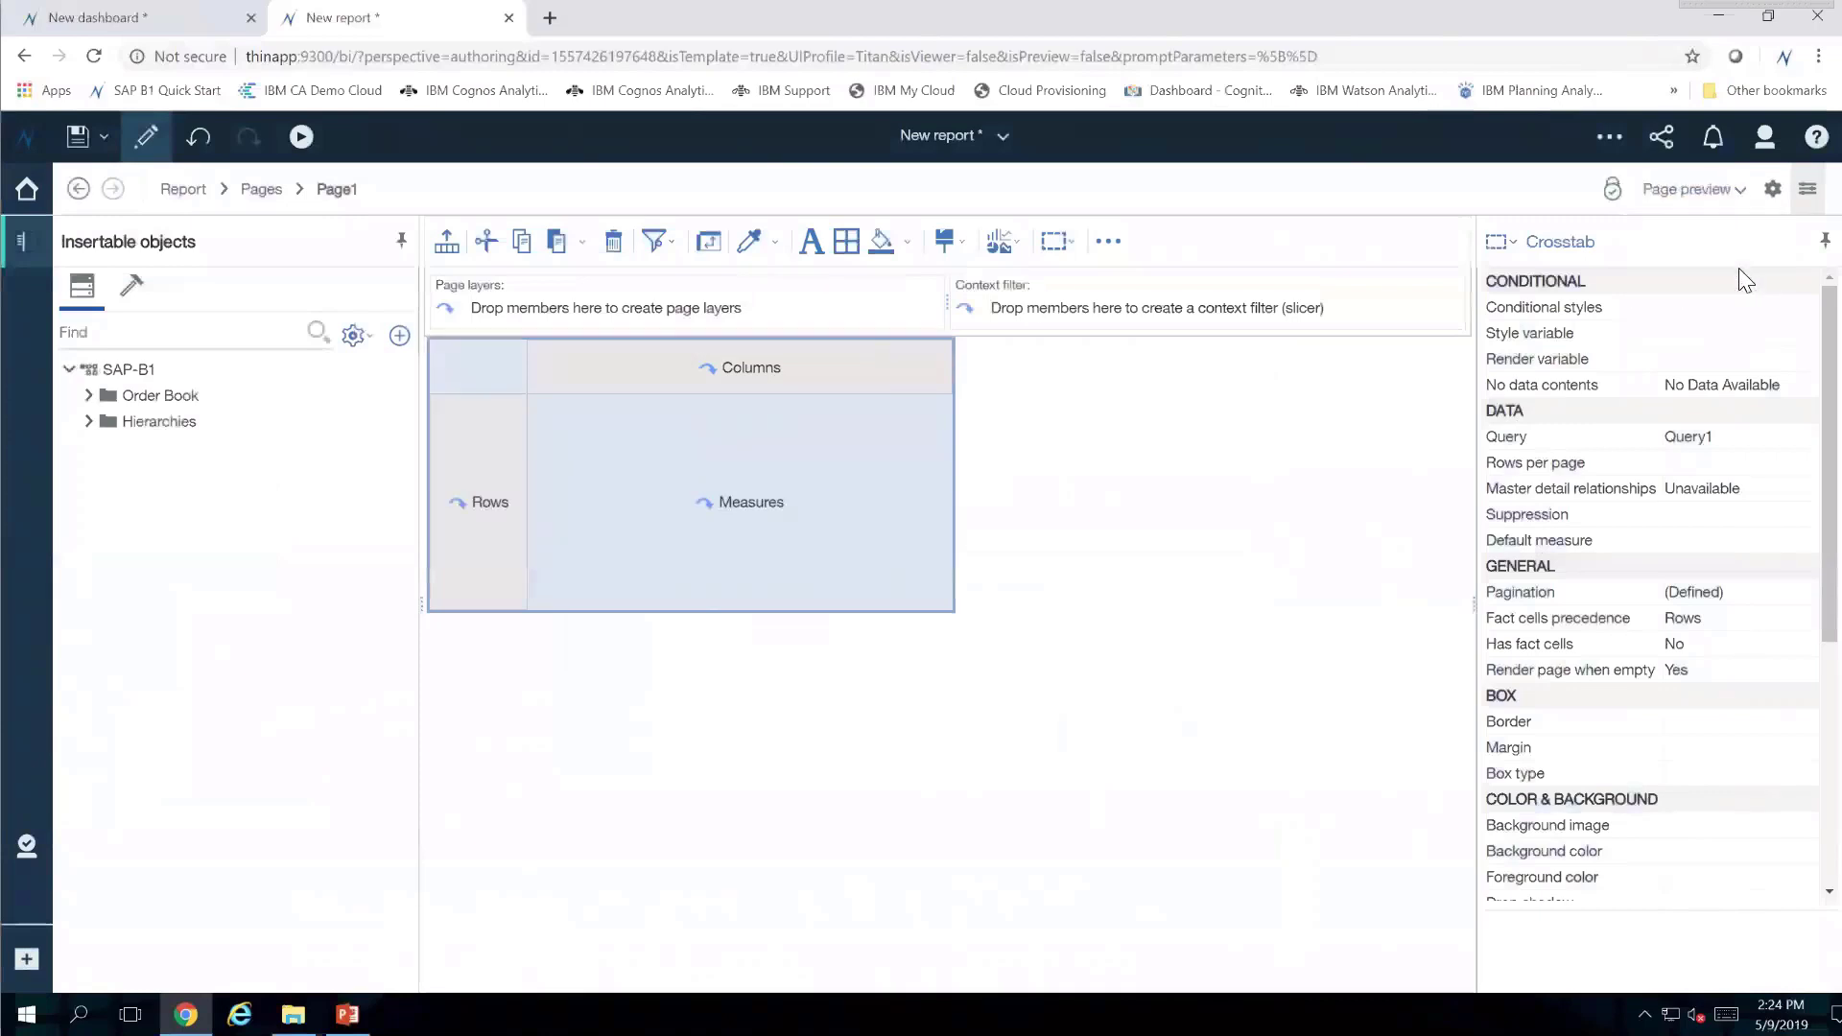
left_click(1809, 189)
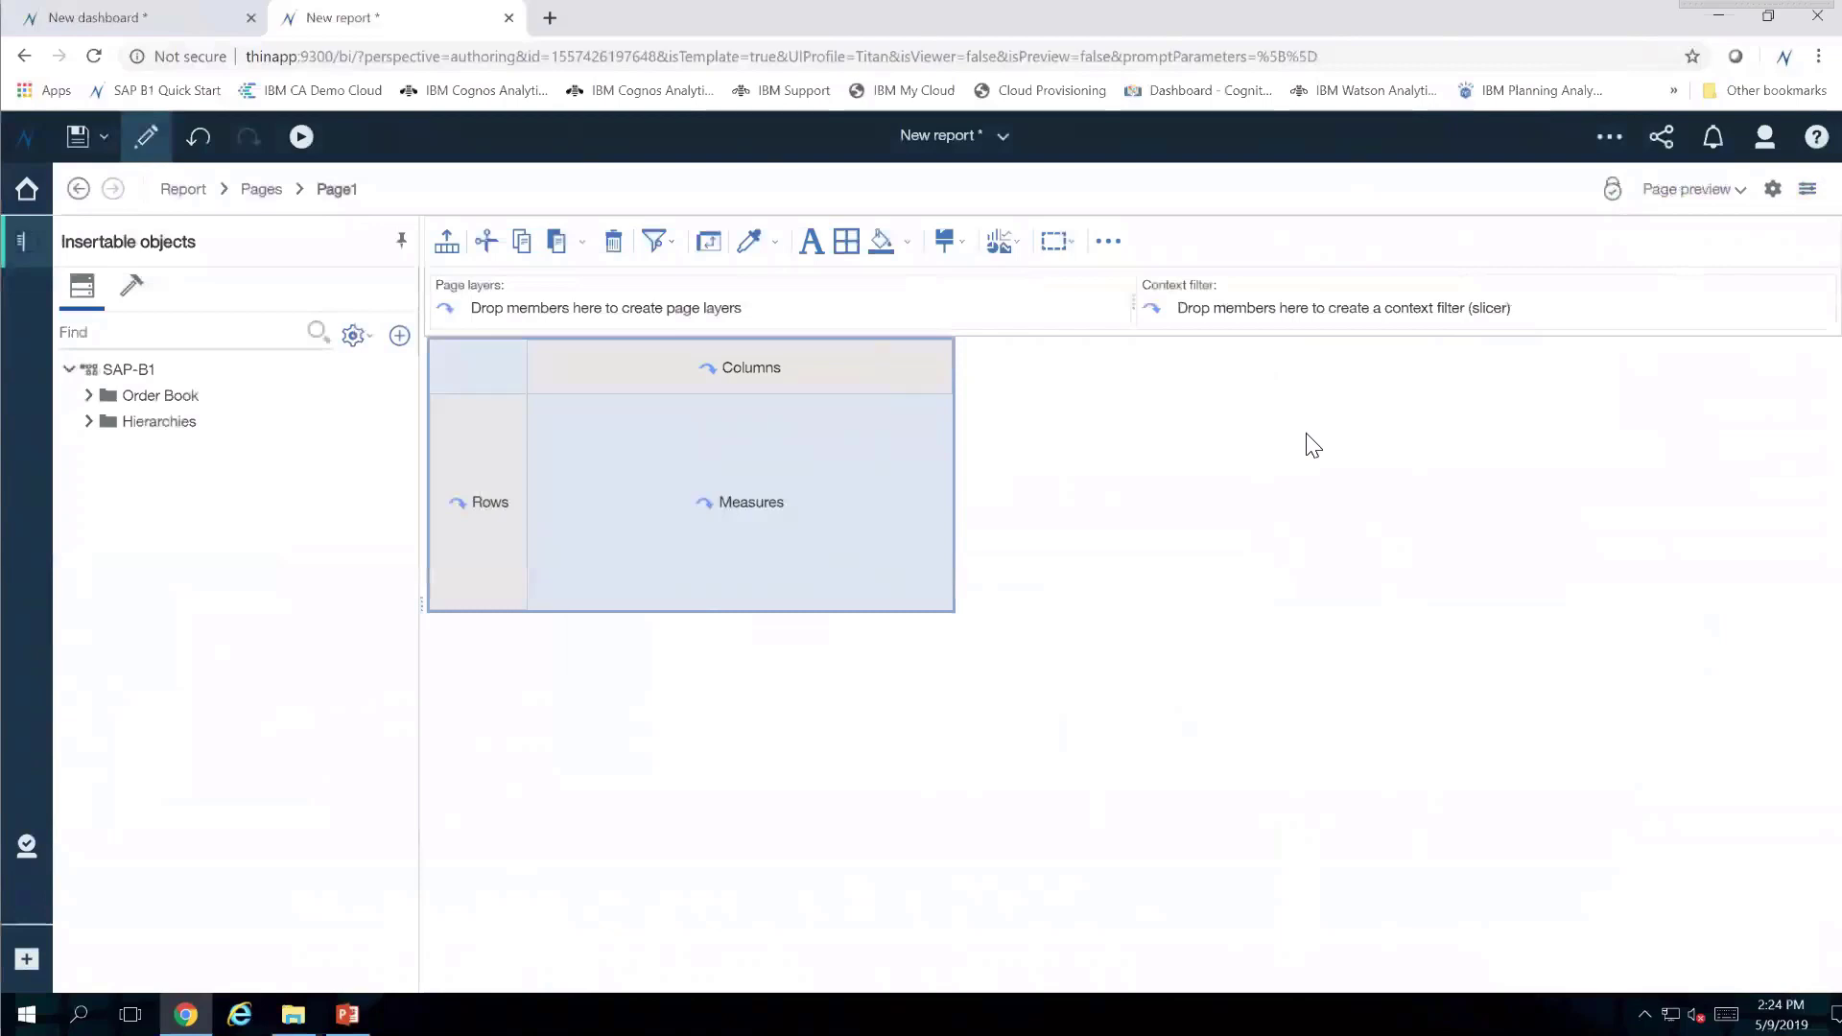
Step: Place Calendar Year from Order Book > Calendars > Calendar across the crosstab columns
left_click(88, 395)
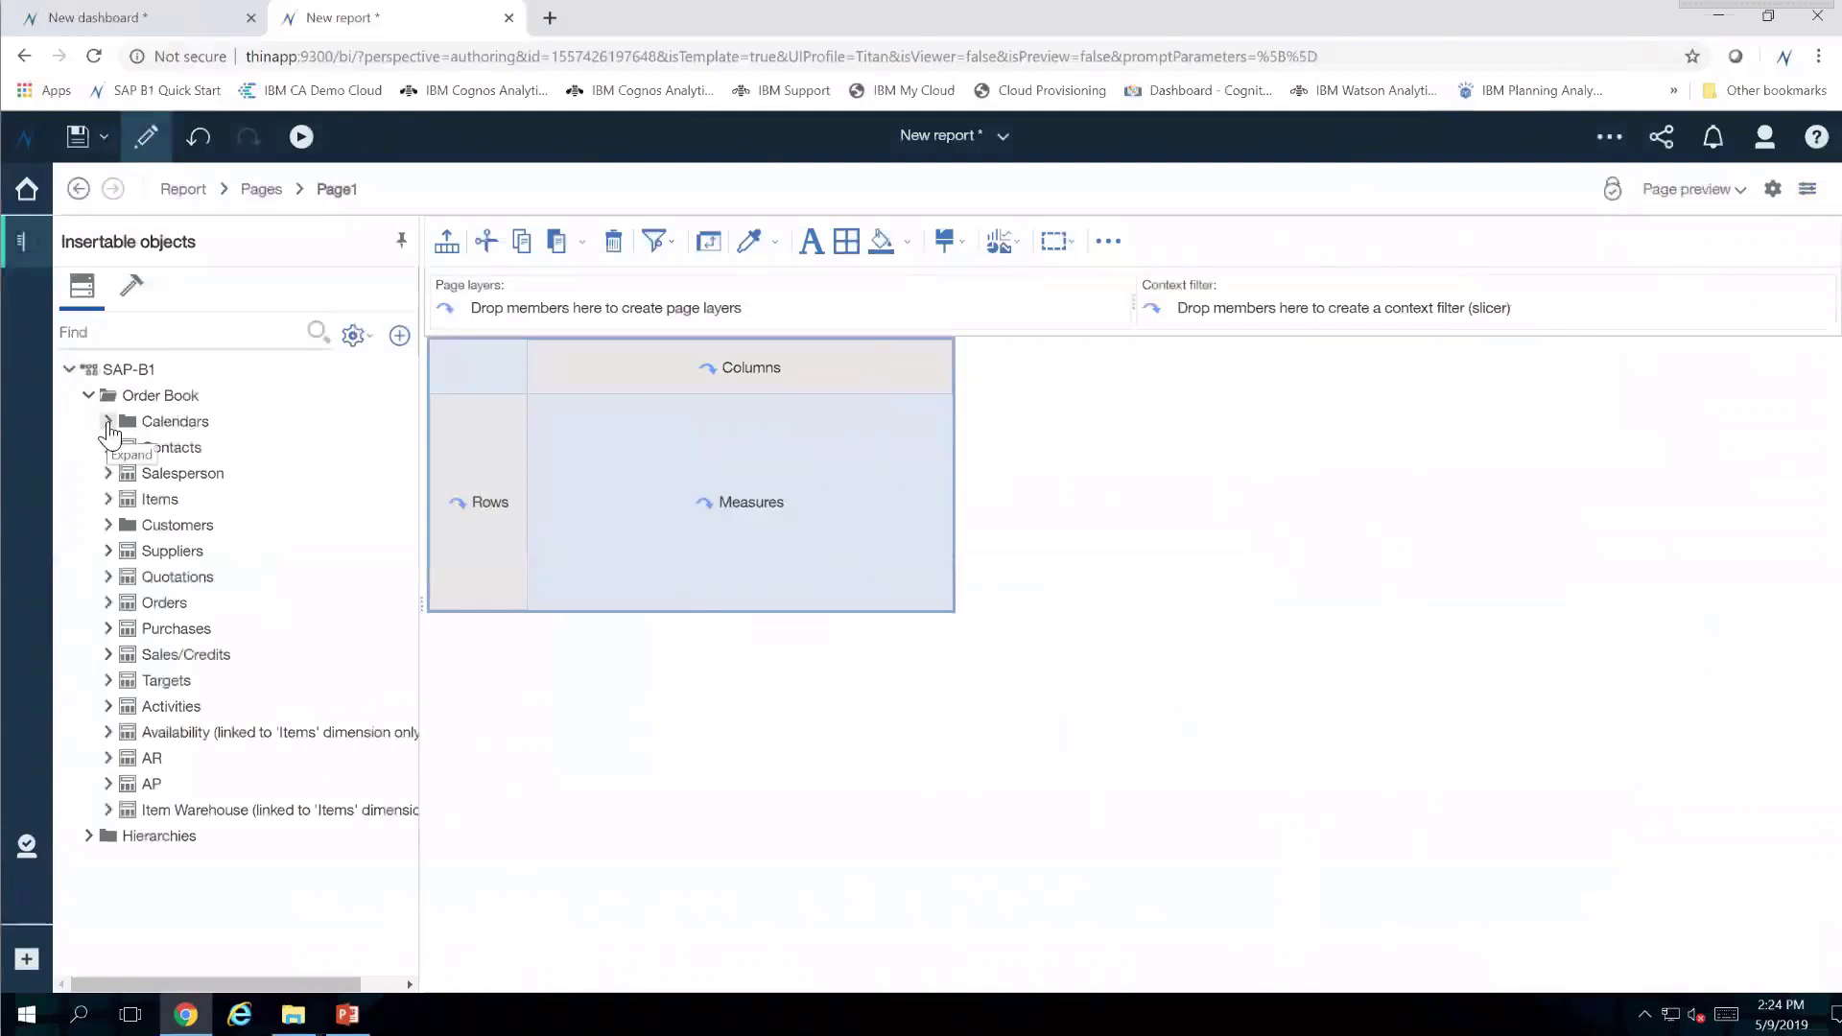
left_click(108, 423)
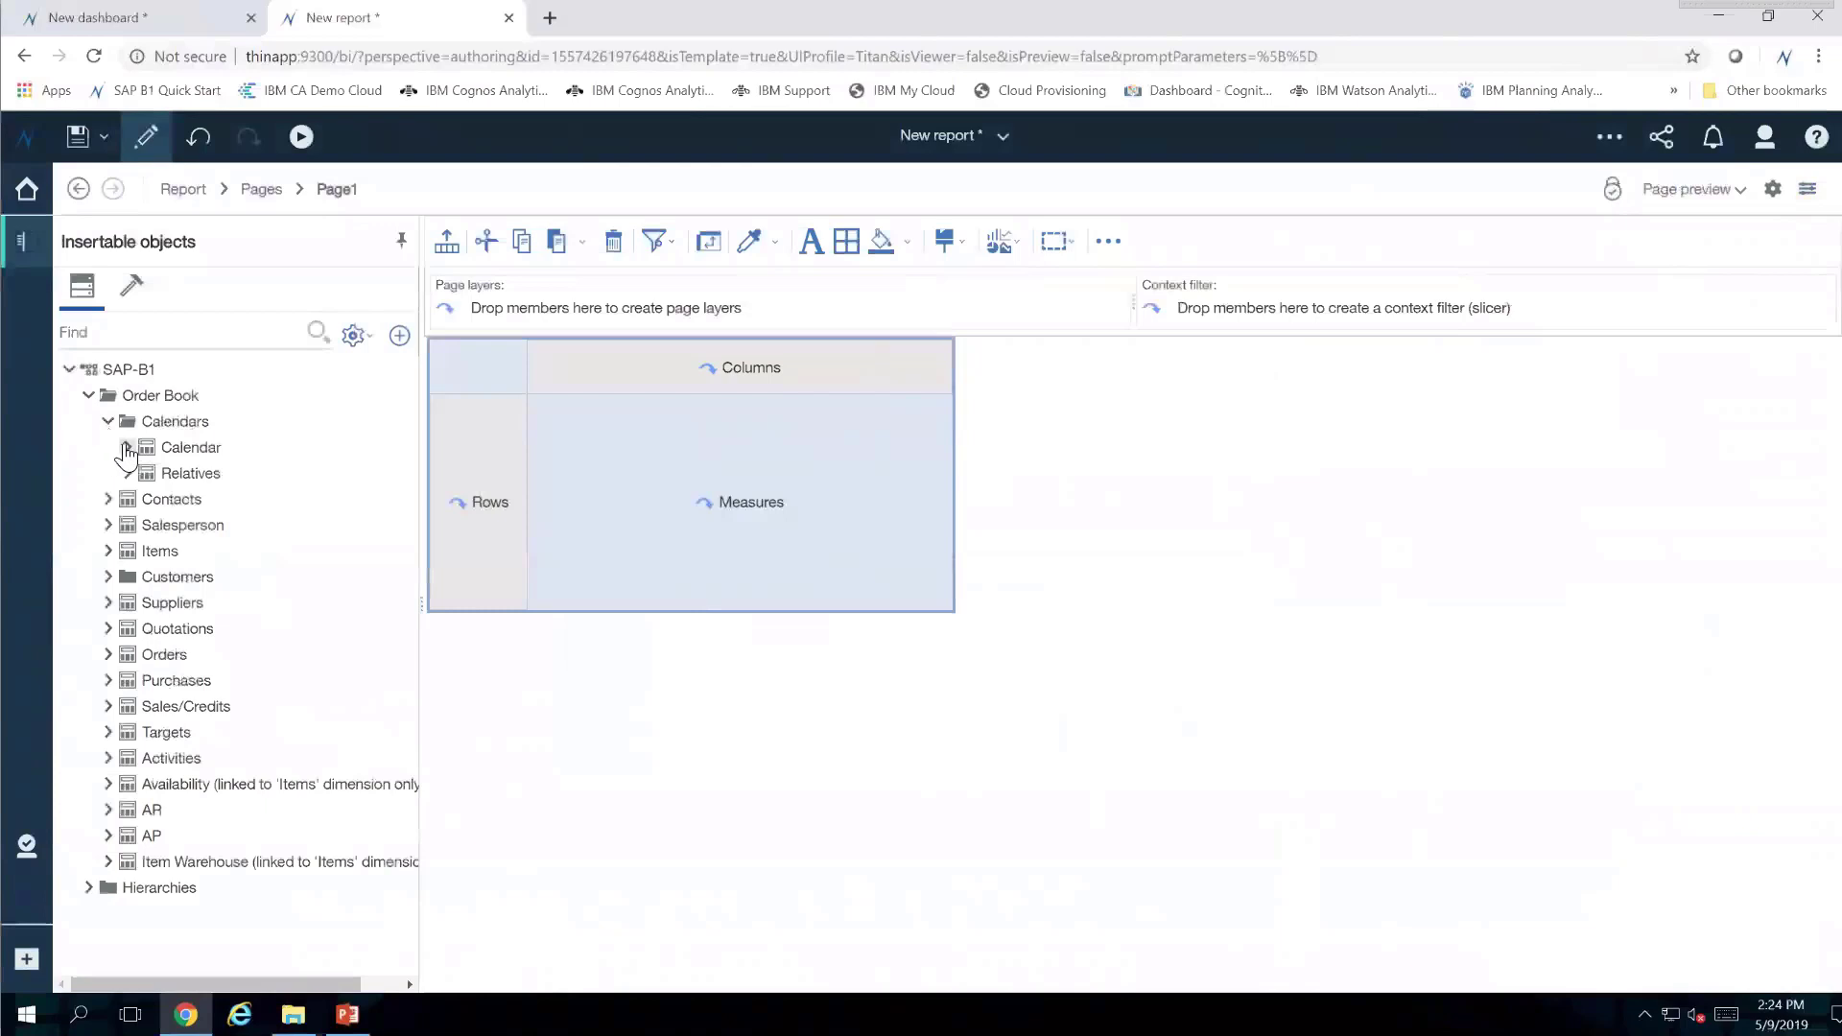
left_click(127, 448)
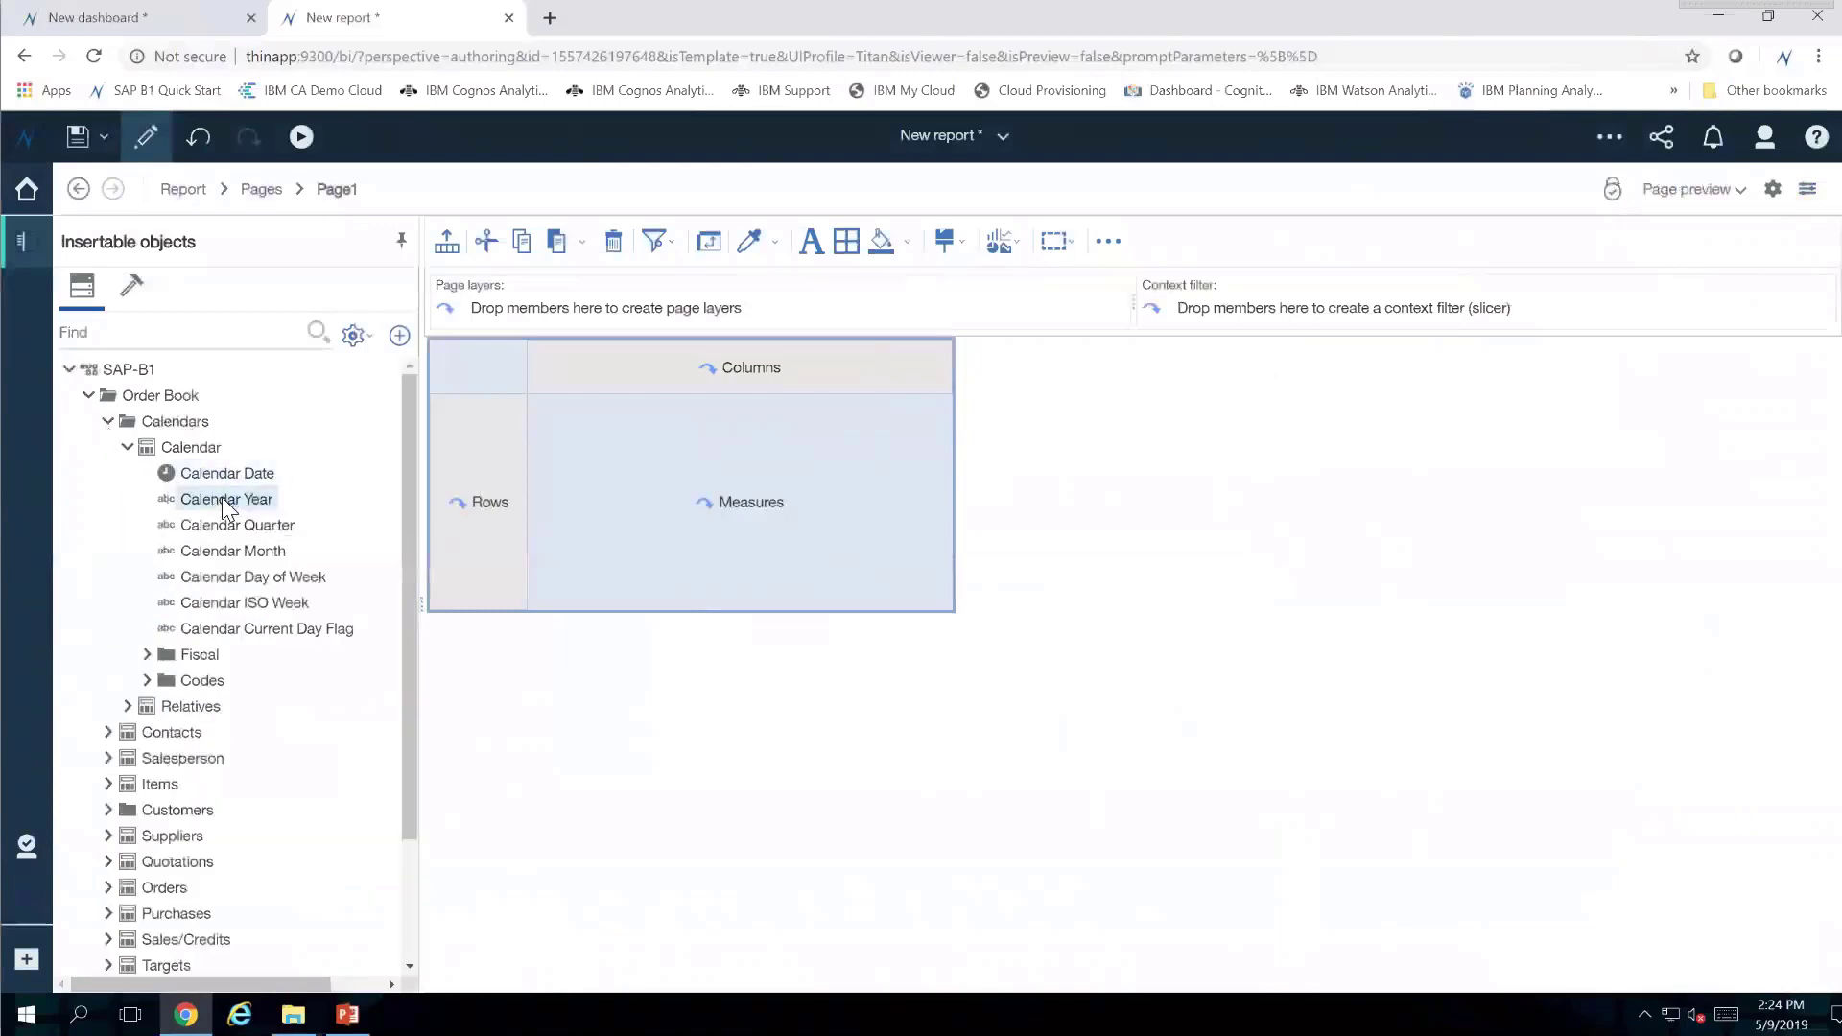
mouse_move(222, 497)
left_mouse_down()
mouse_move(298, 510)
mouse_move(669, 370)
left_mouse_up()
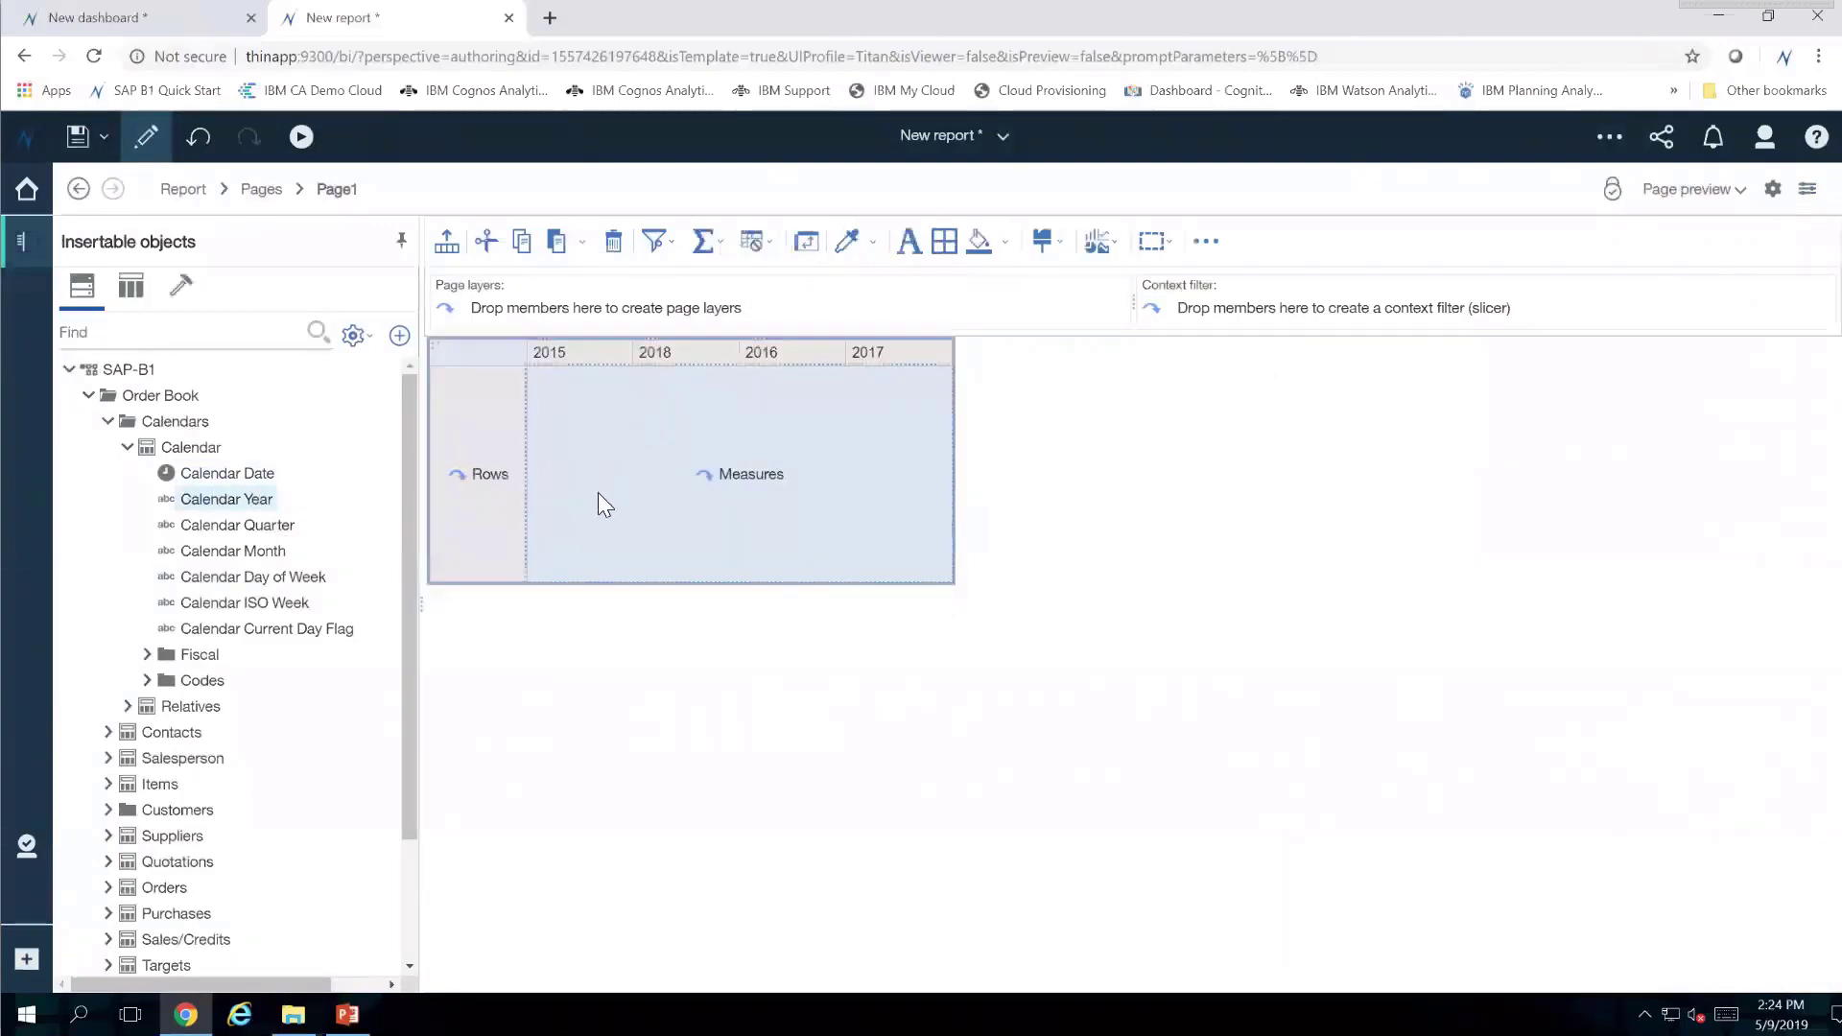
Step: Filter the report to Calendar Year 2017, prompting for the year when run in the viewer
right_click(235, 504)
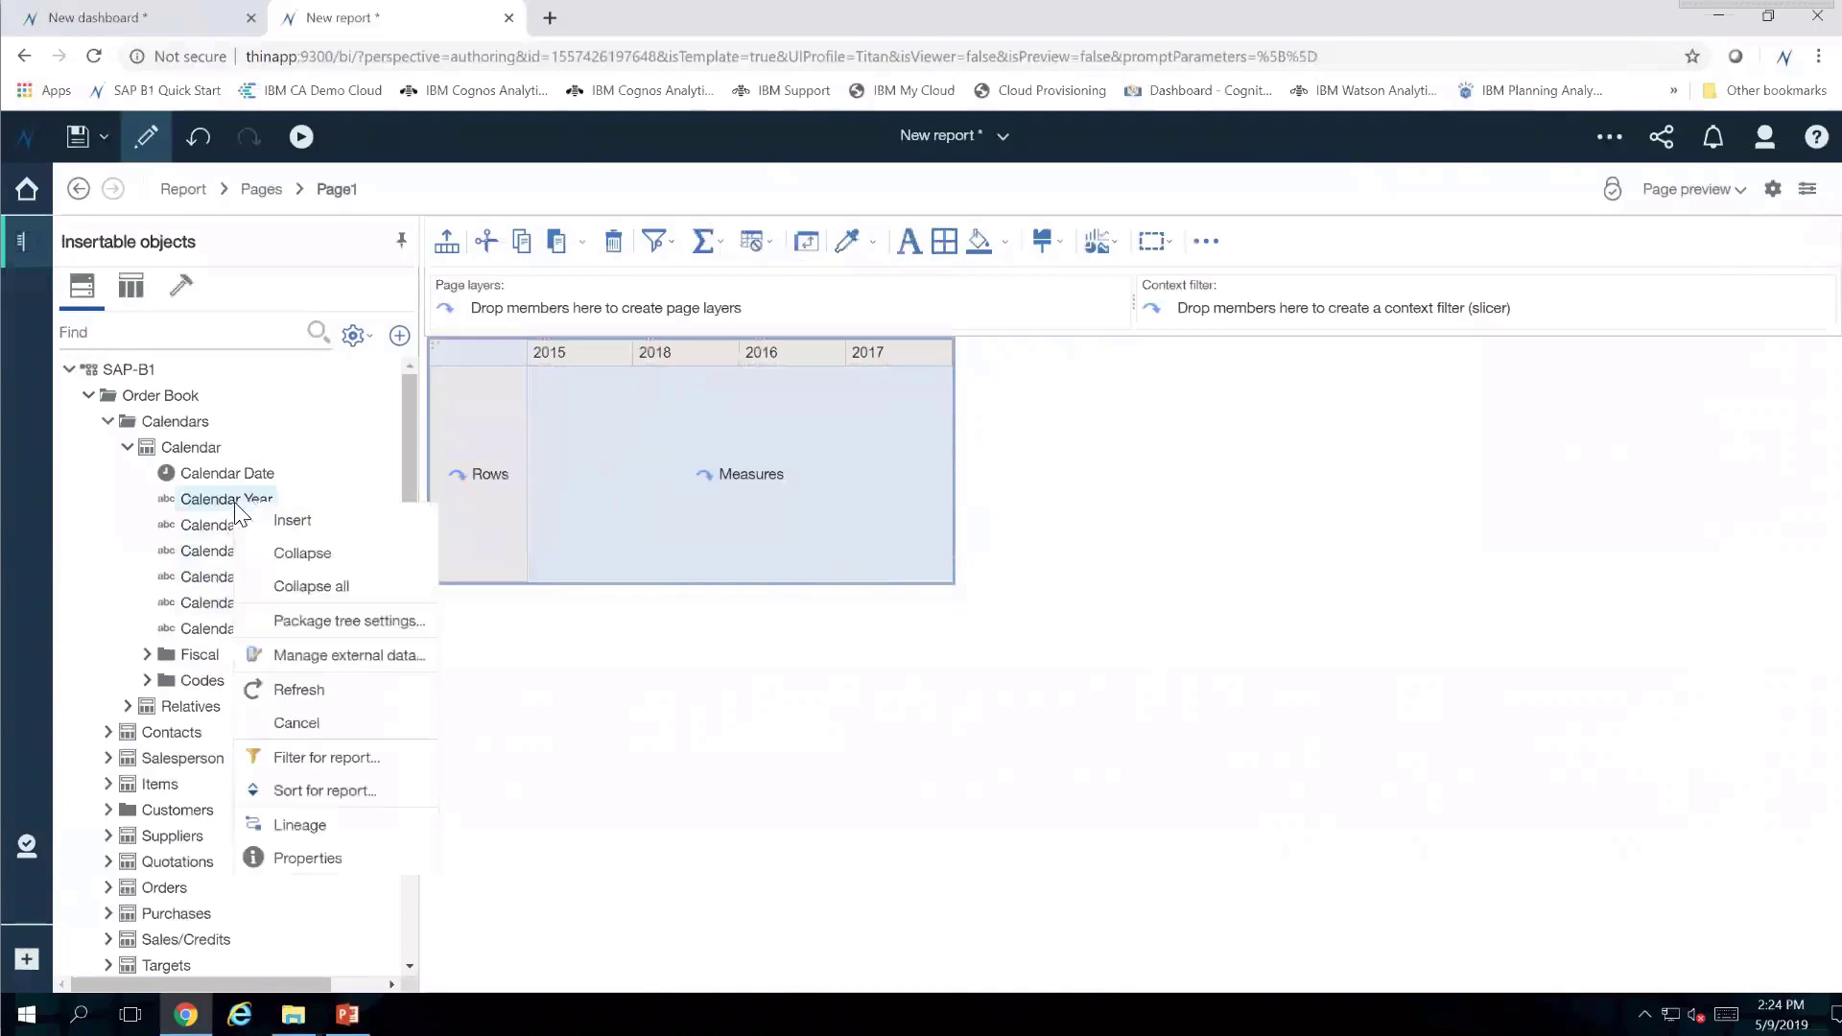
left_click(385, 756)
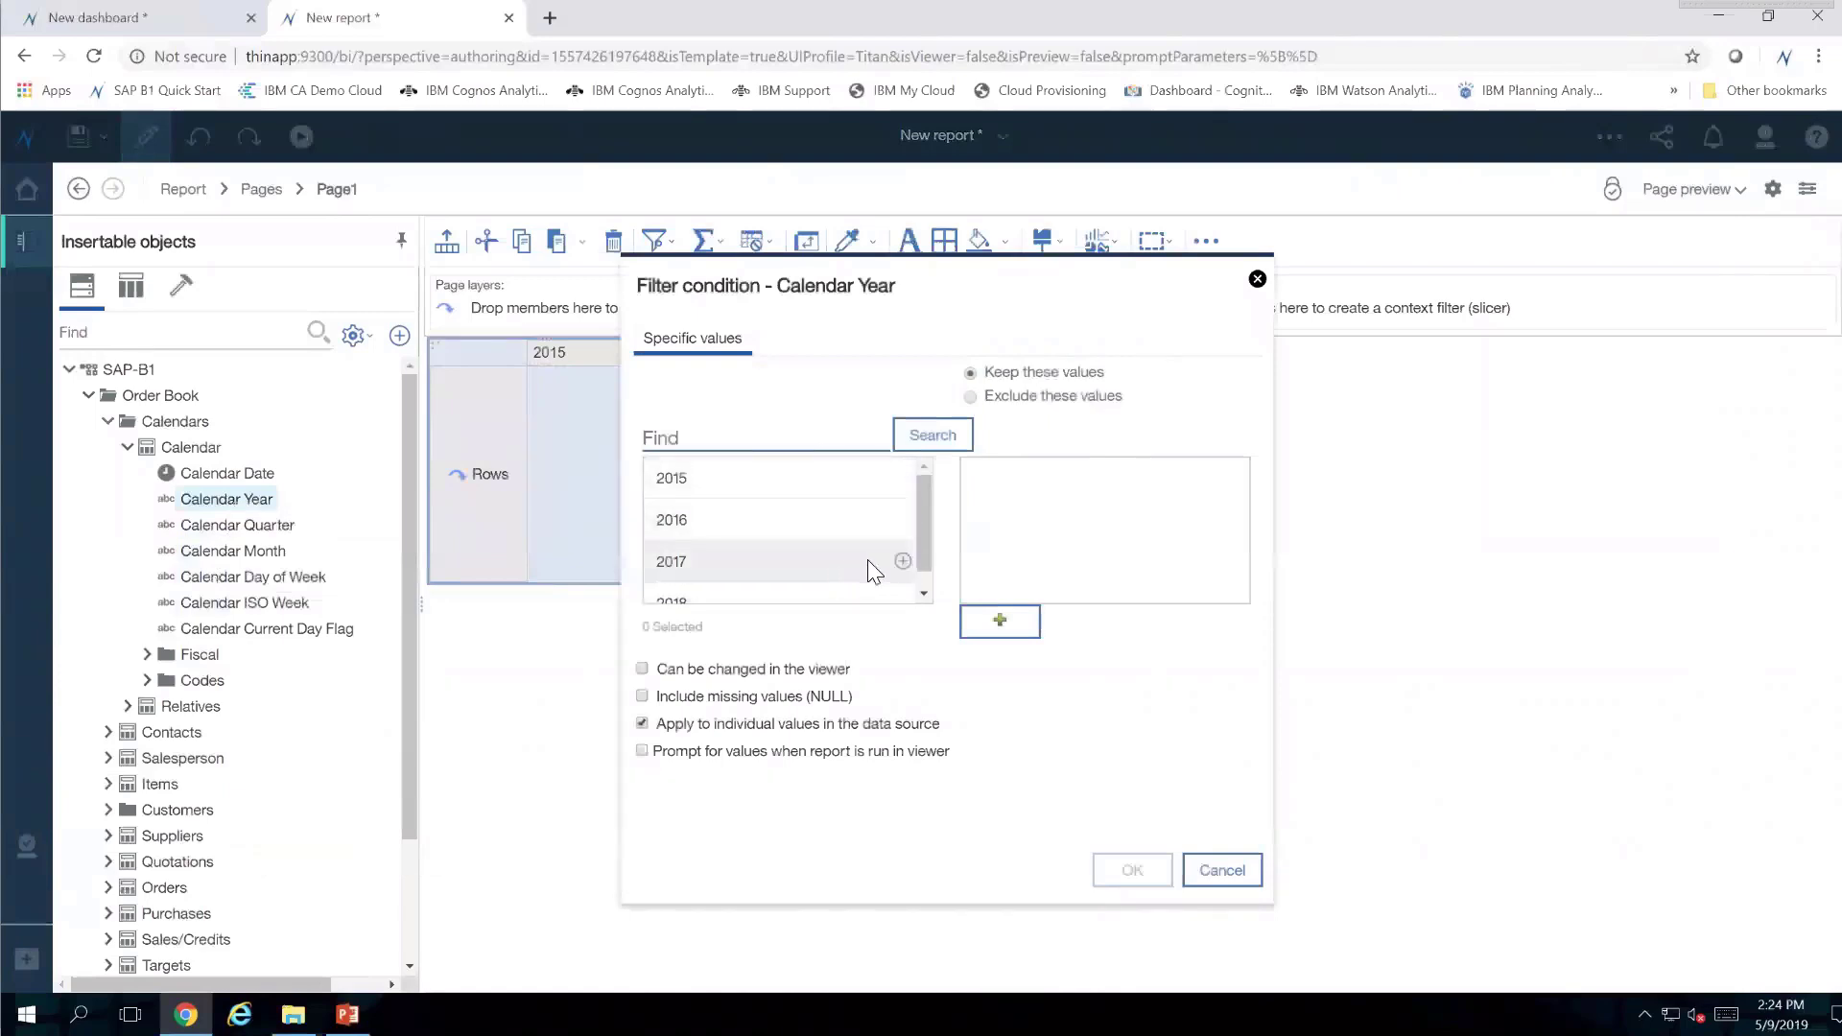
left_click(901, 562)
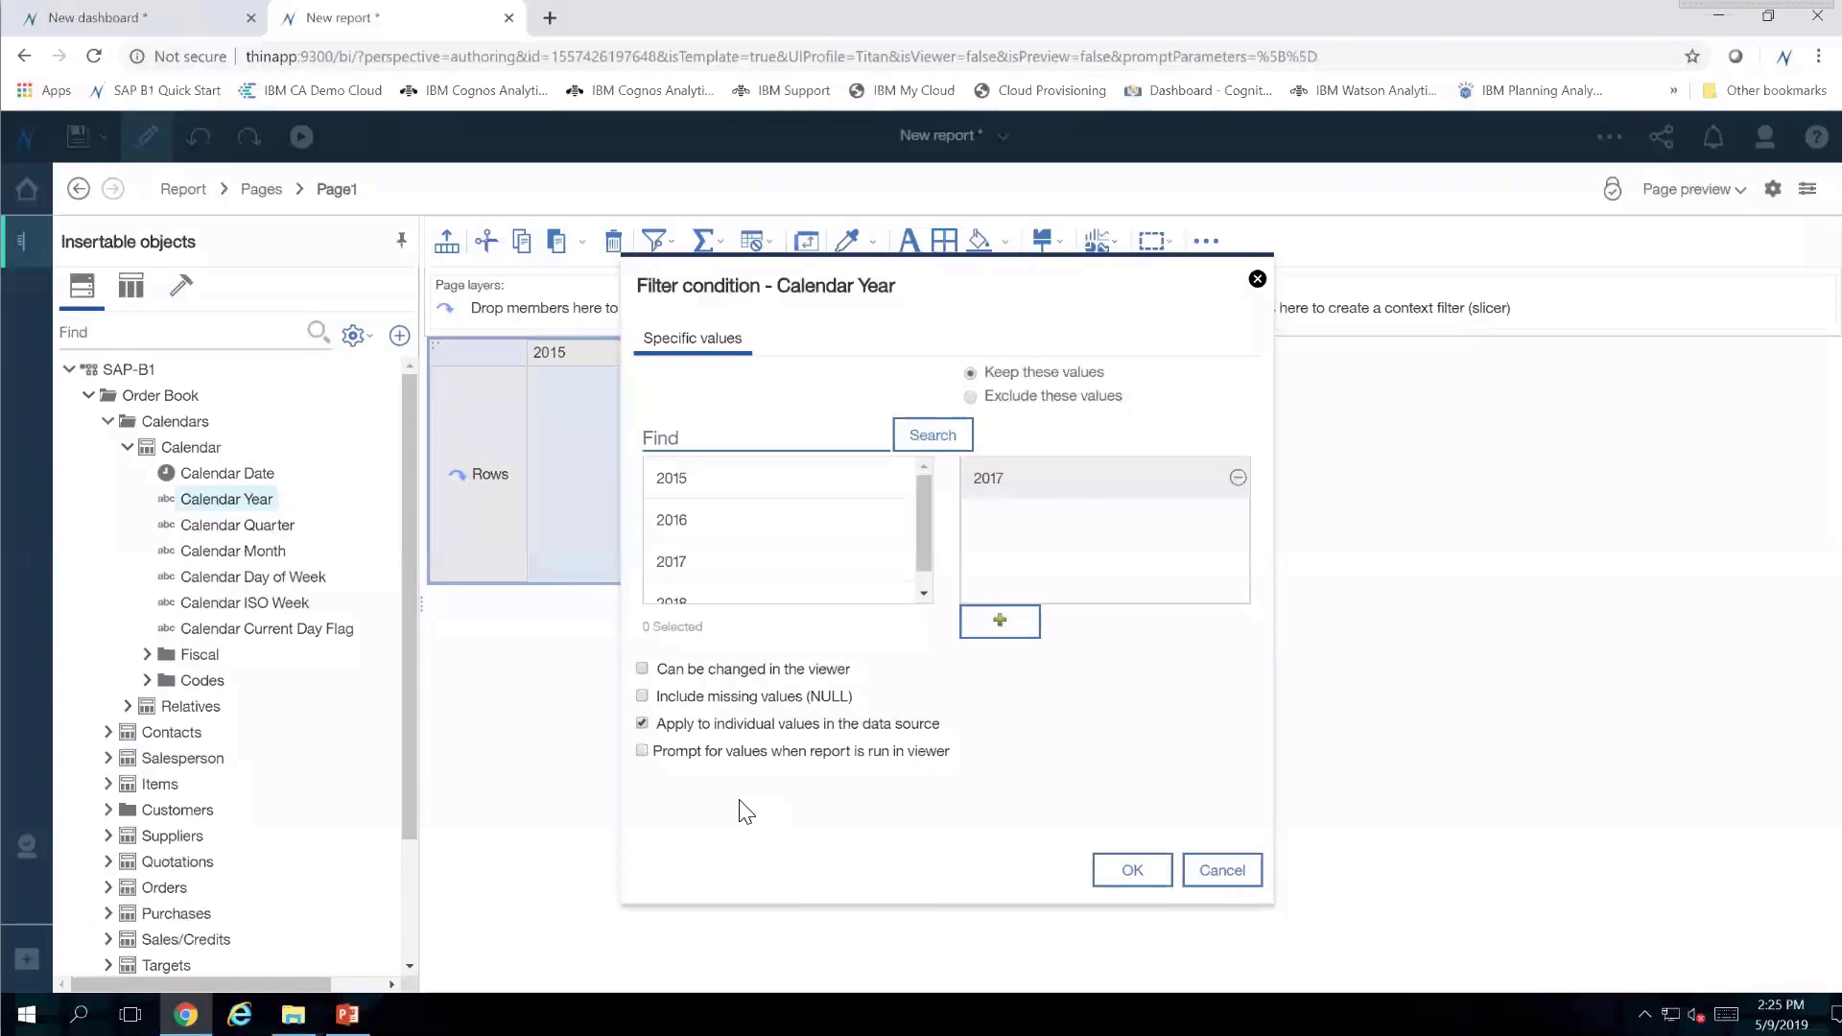
left_click(642, 751)
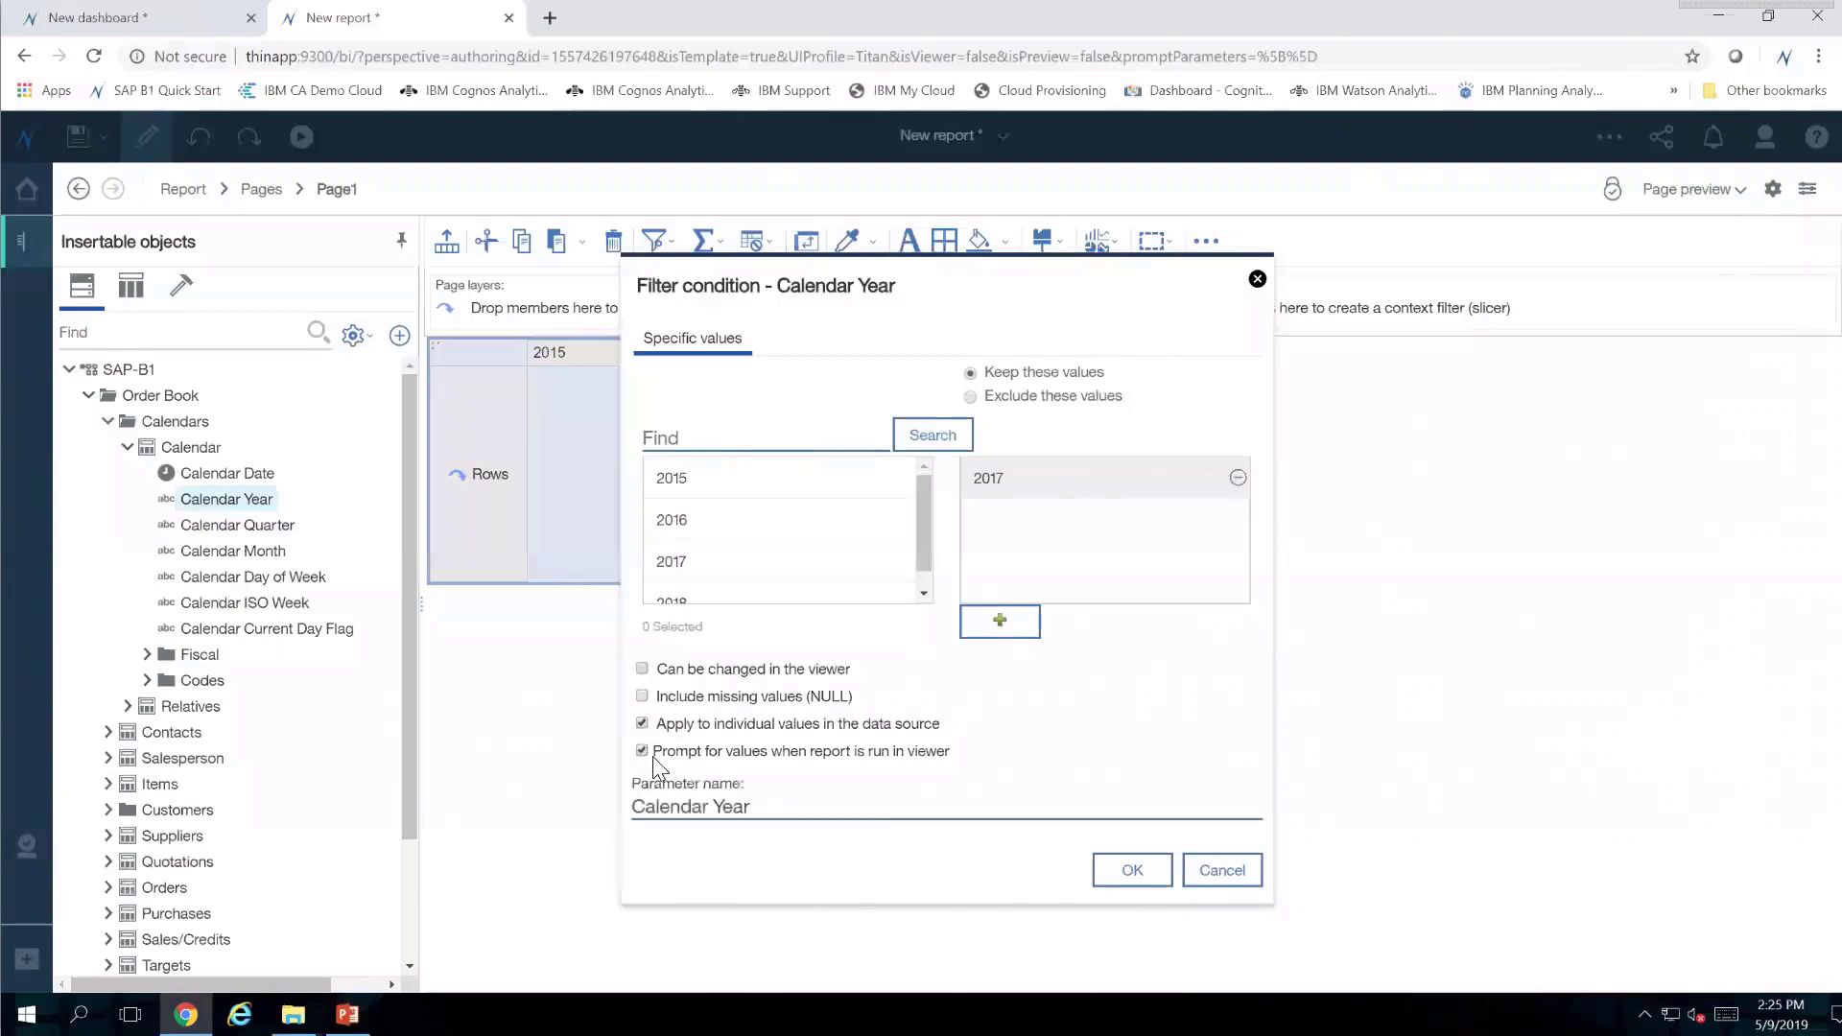
left_click(1127, 875)
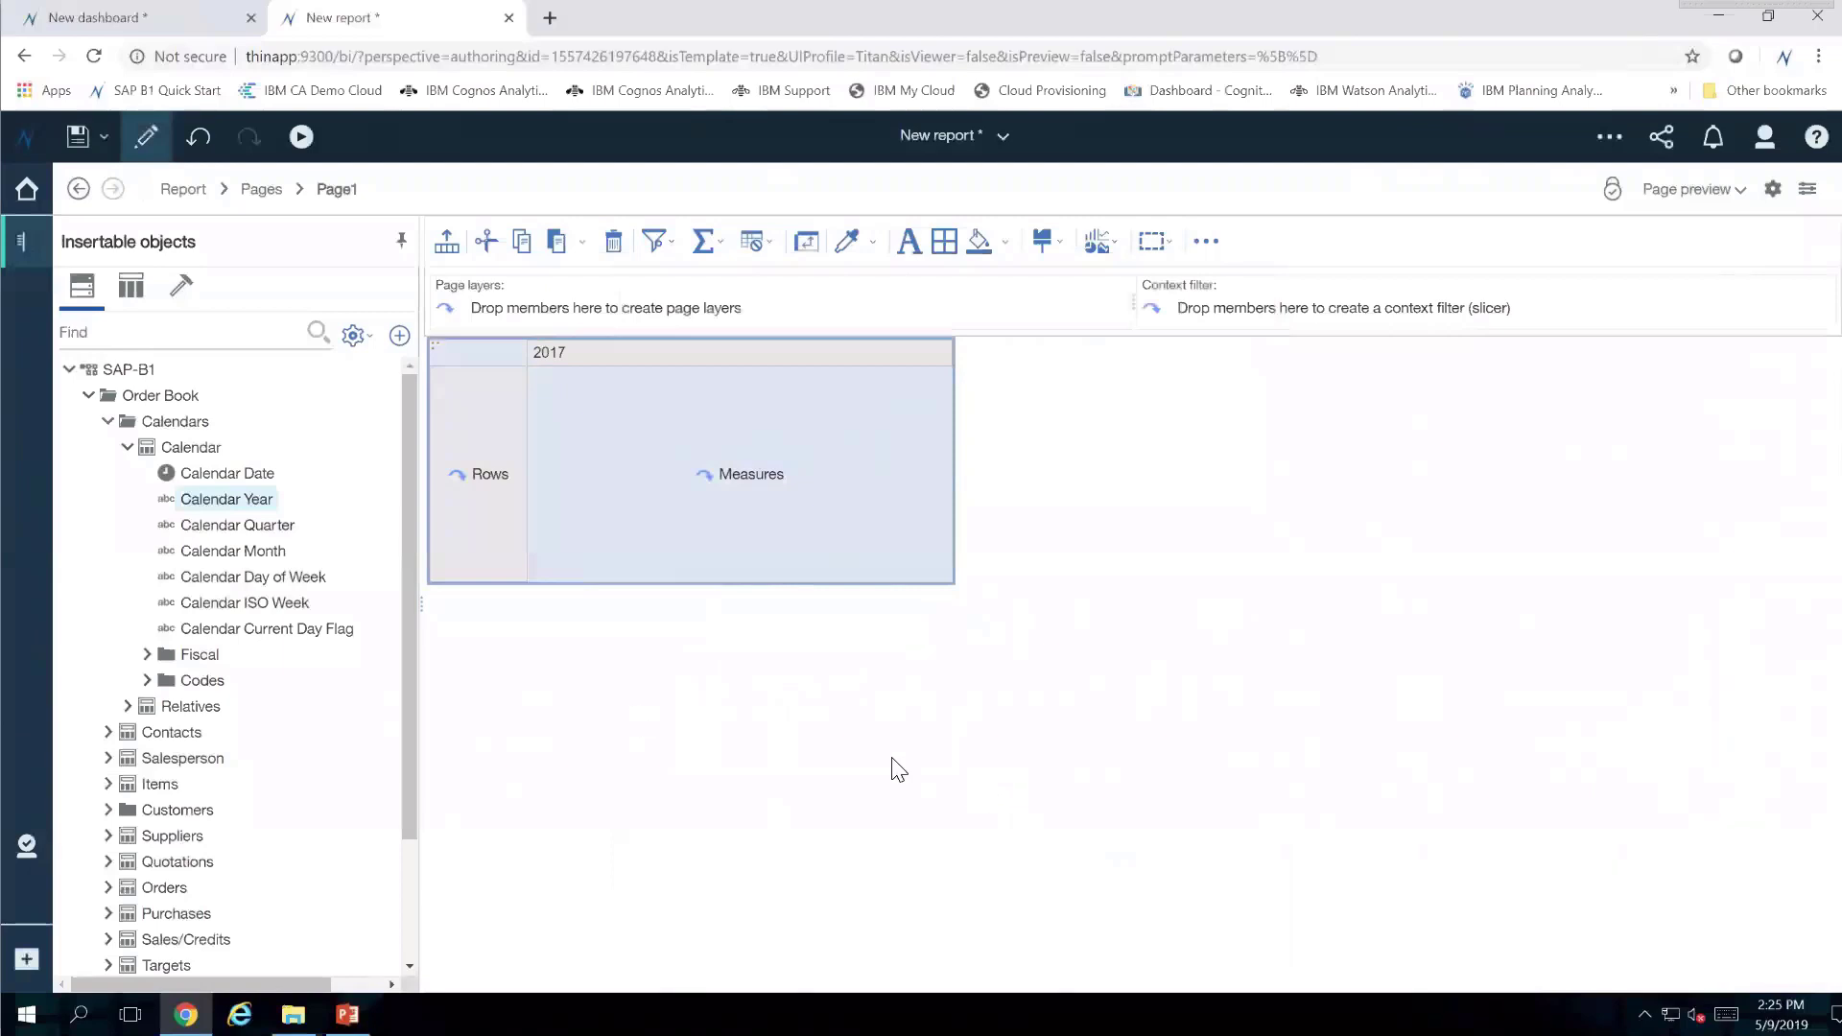
Step: Add Net Sales $ and Gross Profit $ from Sales/Credits > Line Key Figures as crosstab measures
left_click_drag(409, 711, 234, 818)
left_click(107, 783)
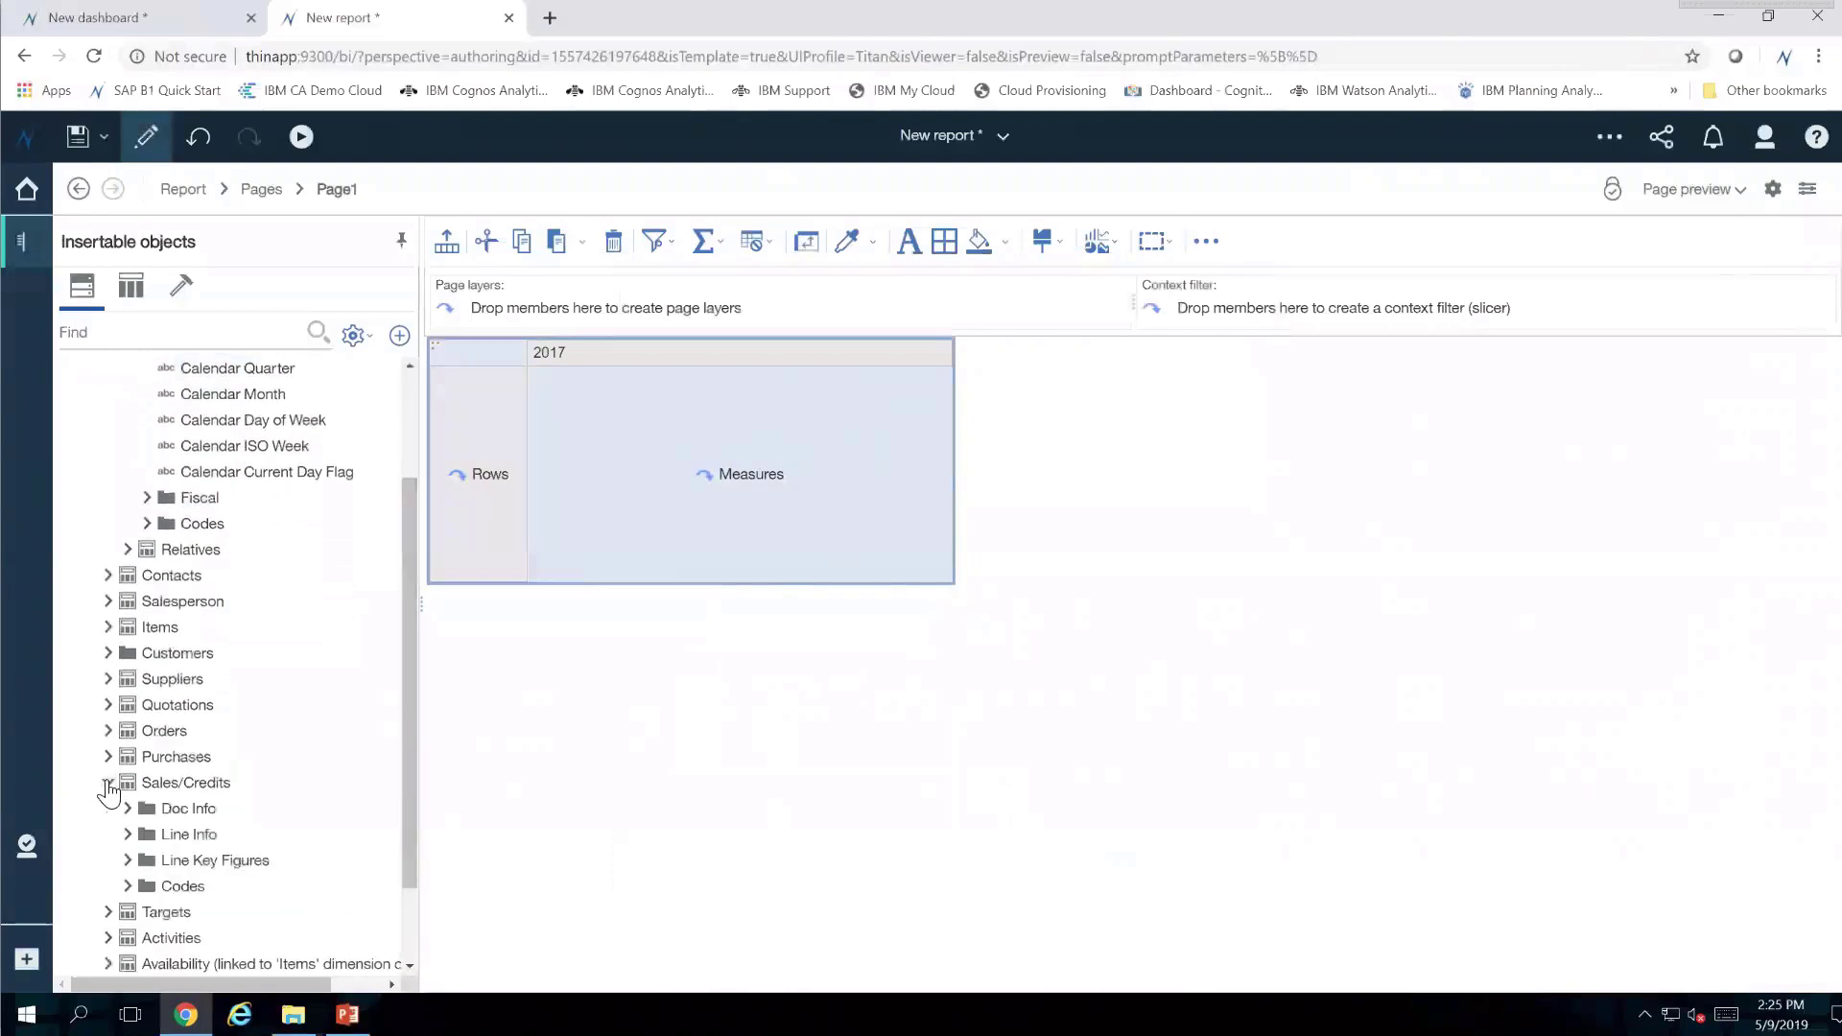
left_click(127, 859)
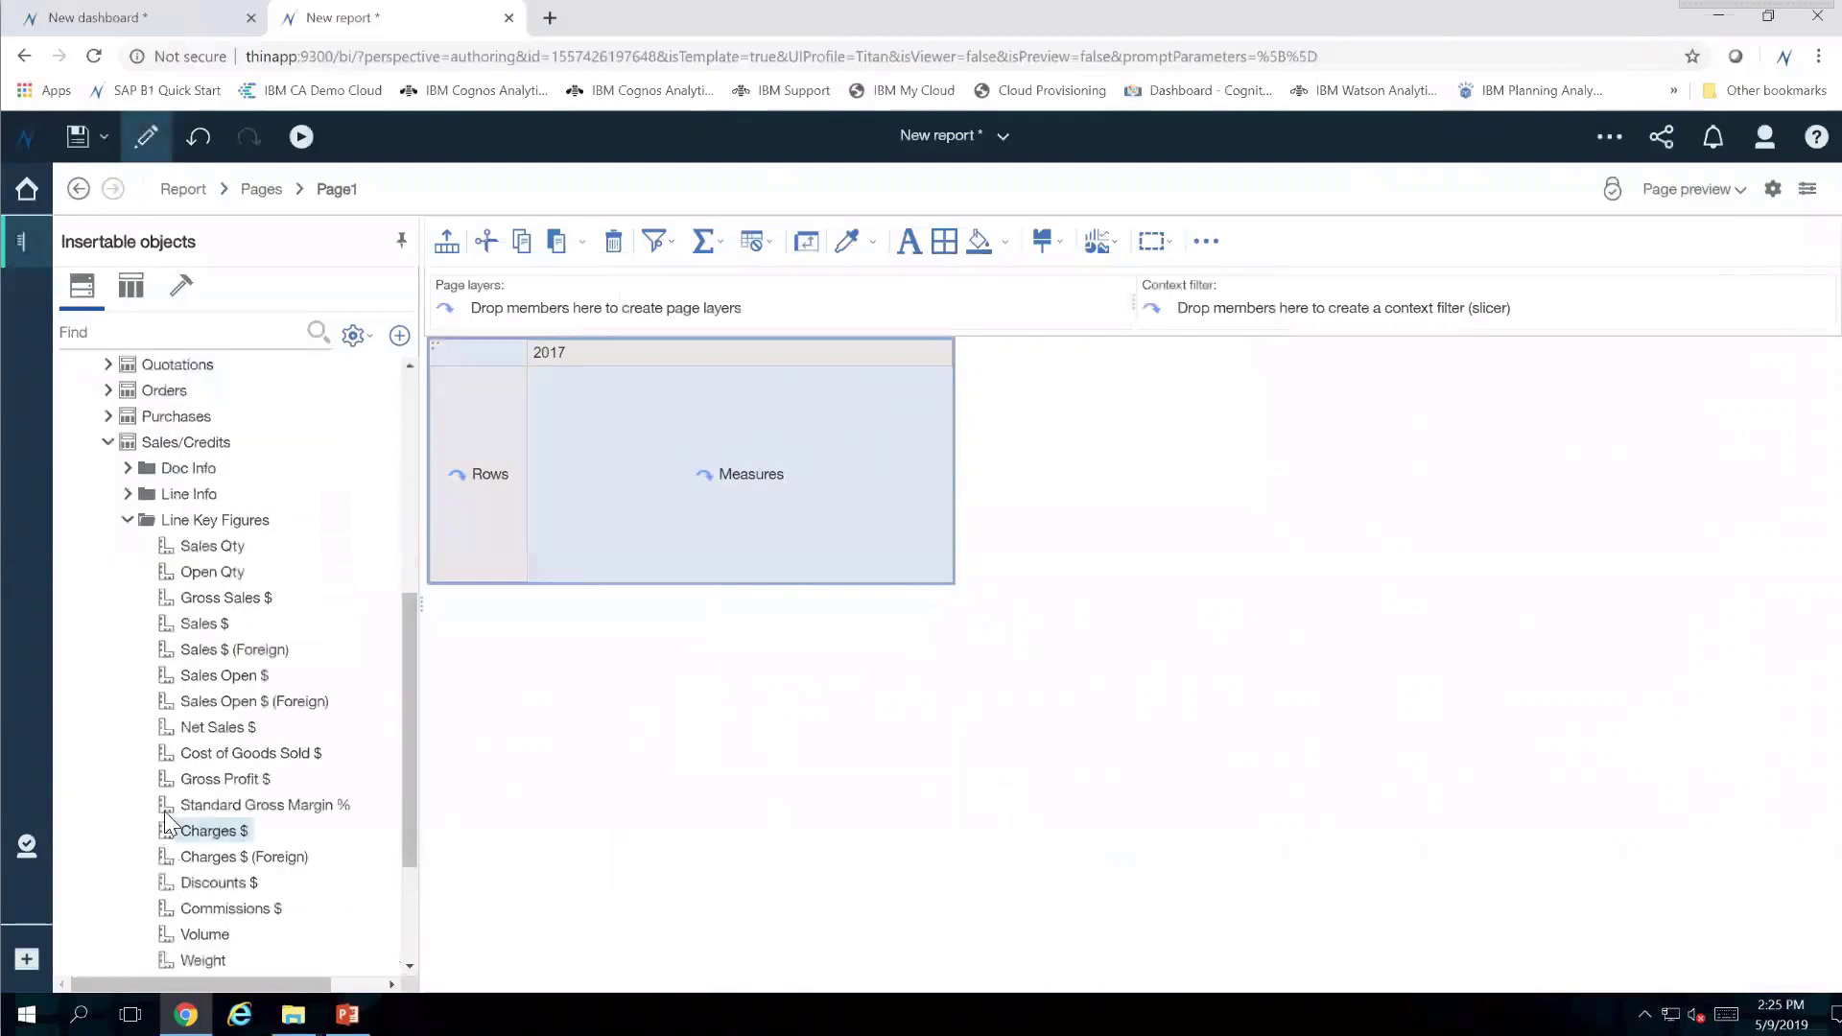
left_click(204, 731)
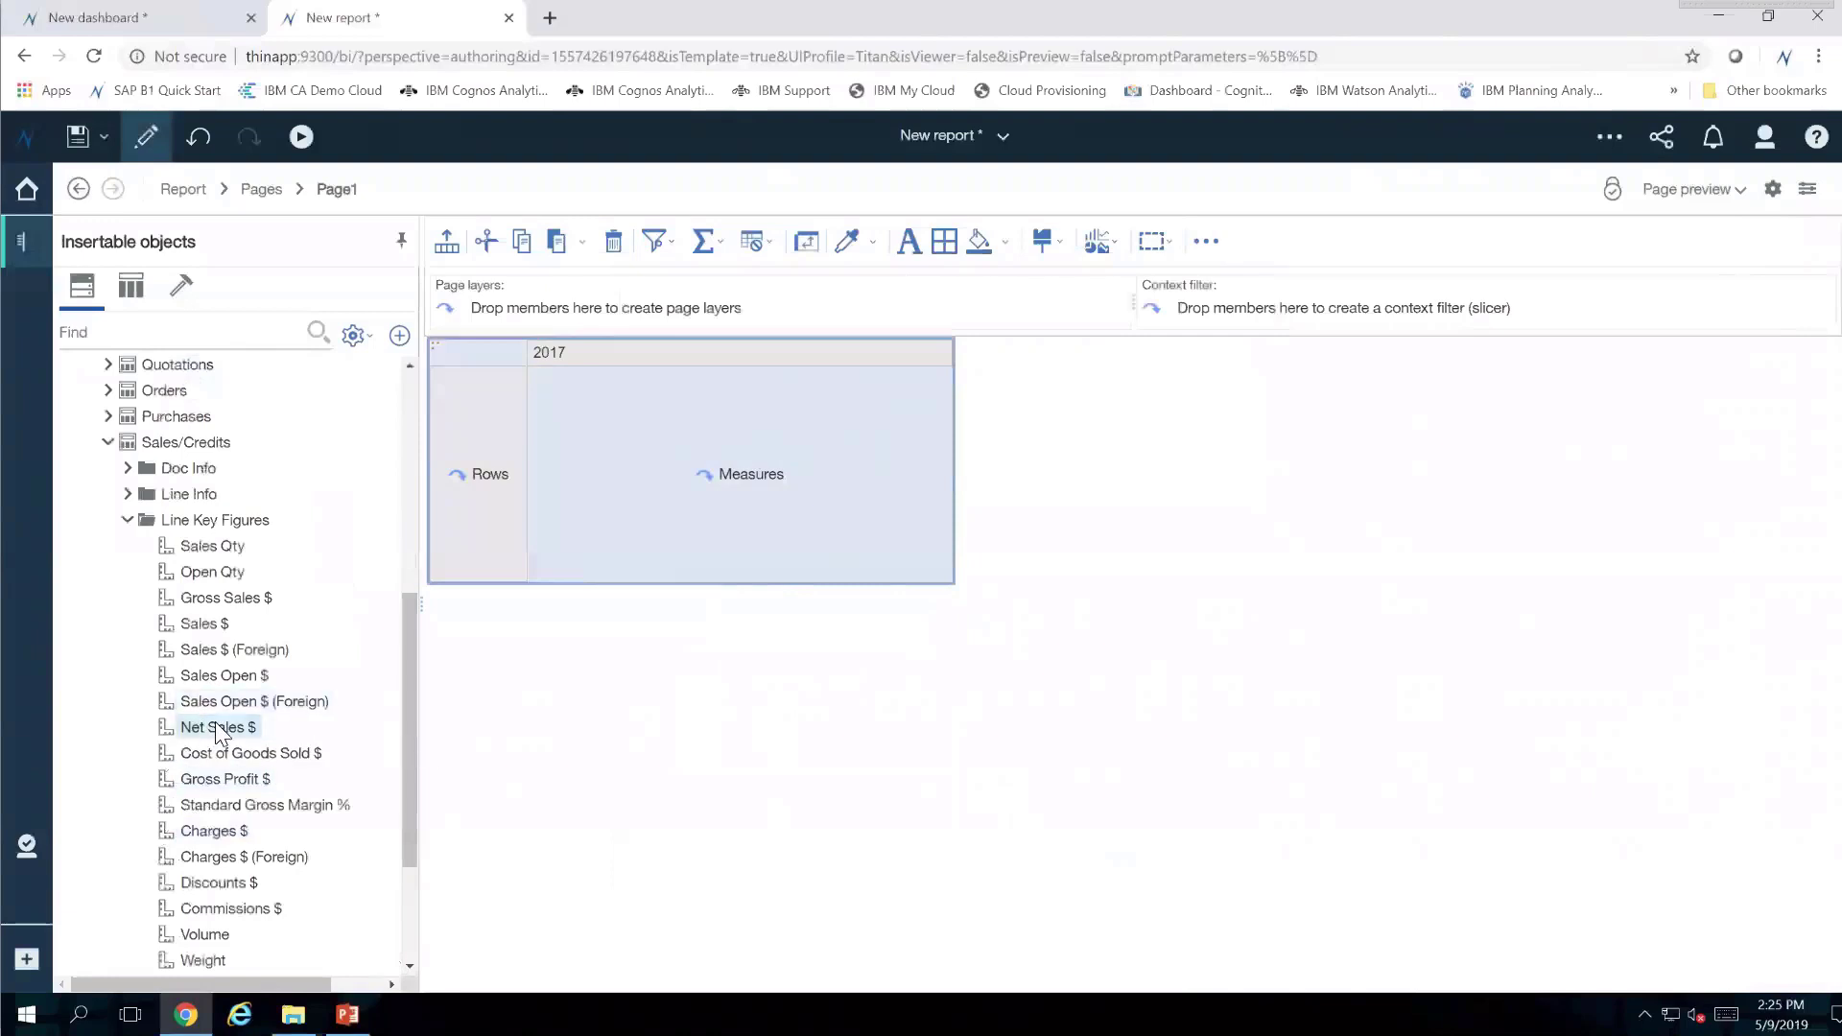
left_click(216, 771, "ctrl")
left_click_drag(230, 727, 593, 357)
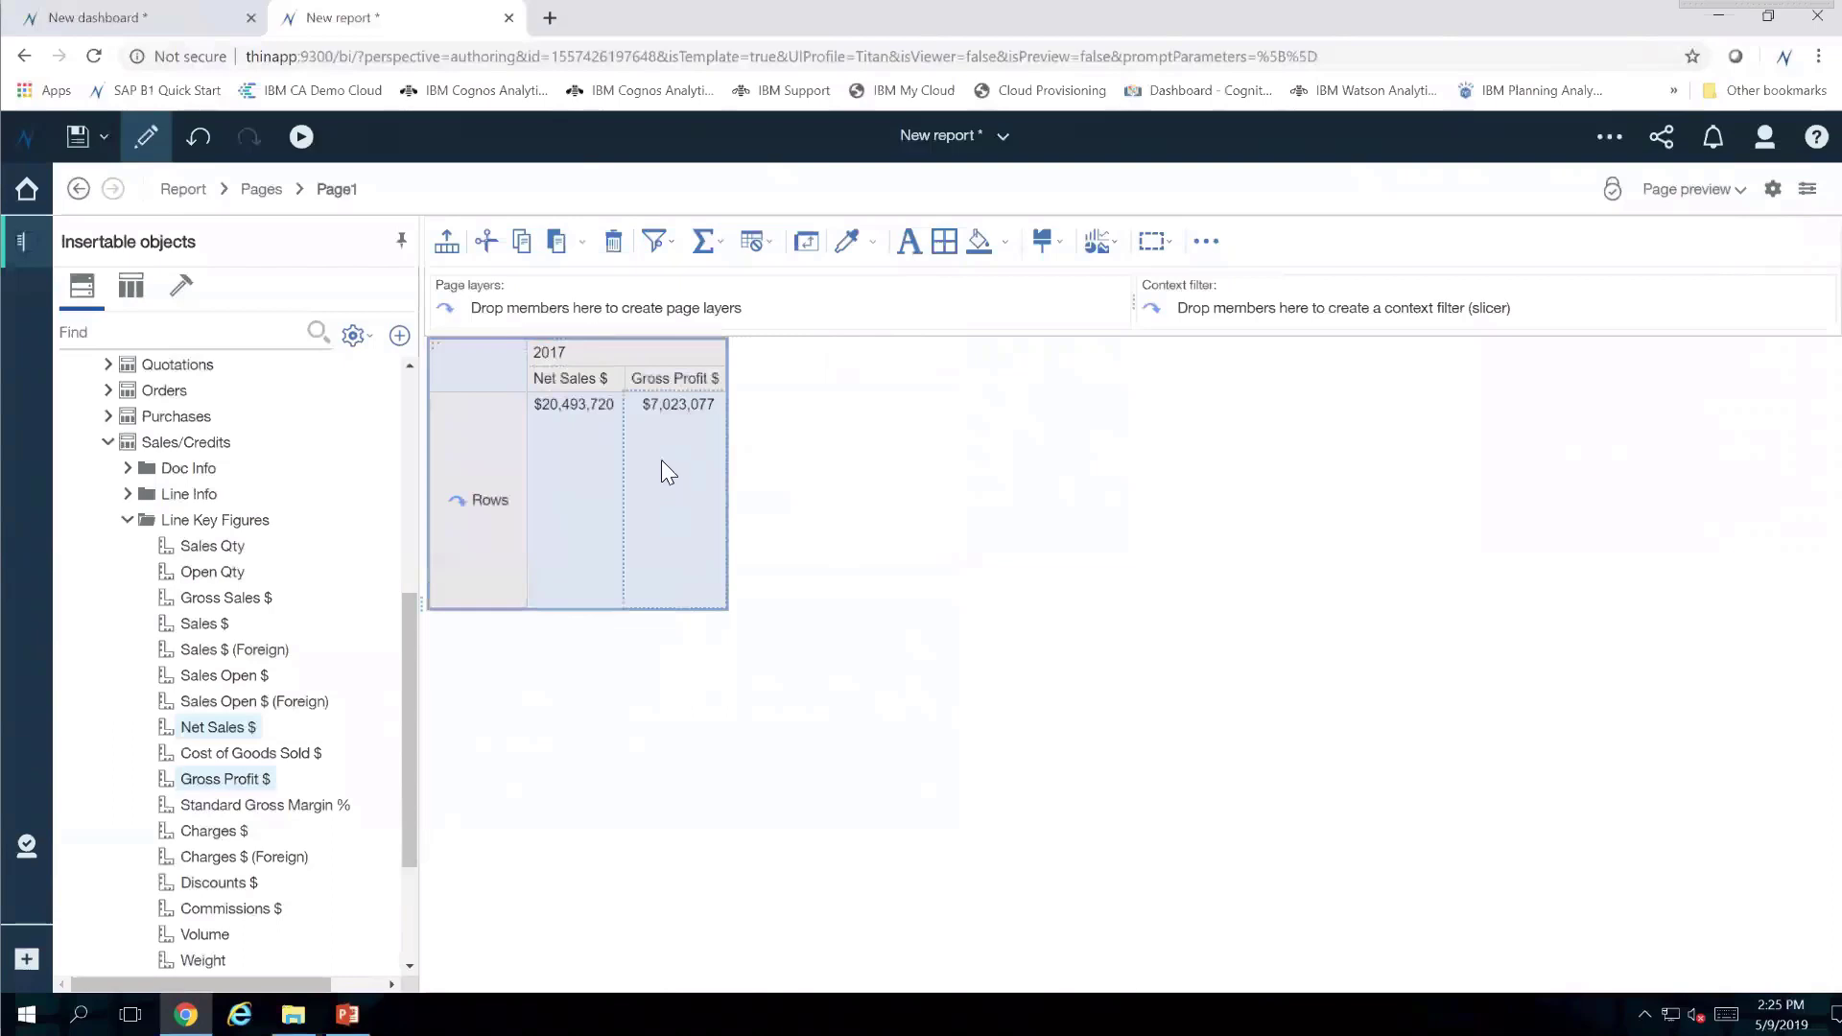
Step: Insert a % (Gross Profit $, Net Sales $) calculation and move it after Gross Profit $
left_click(681, 378)
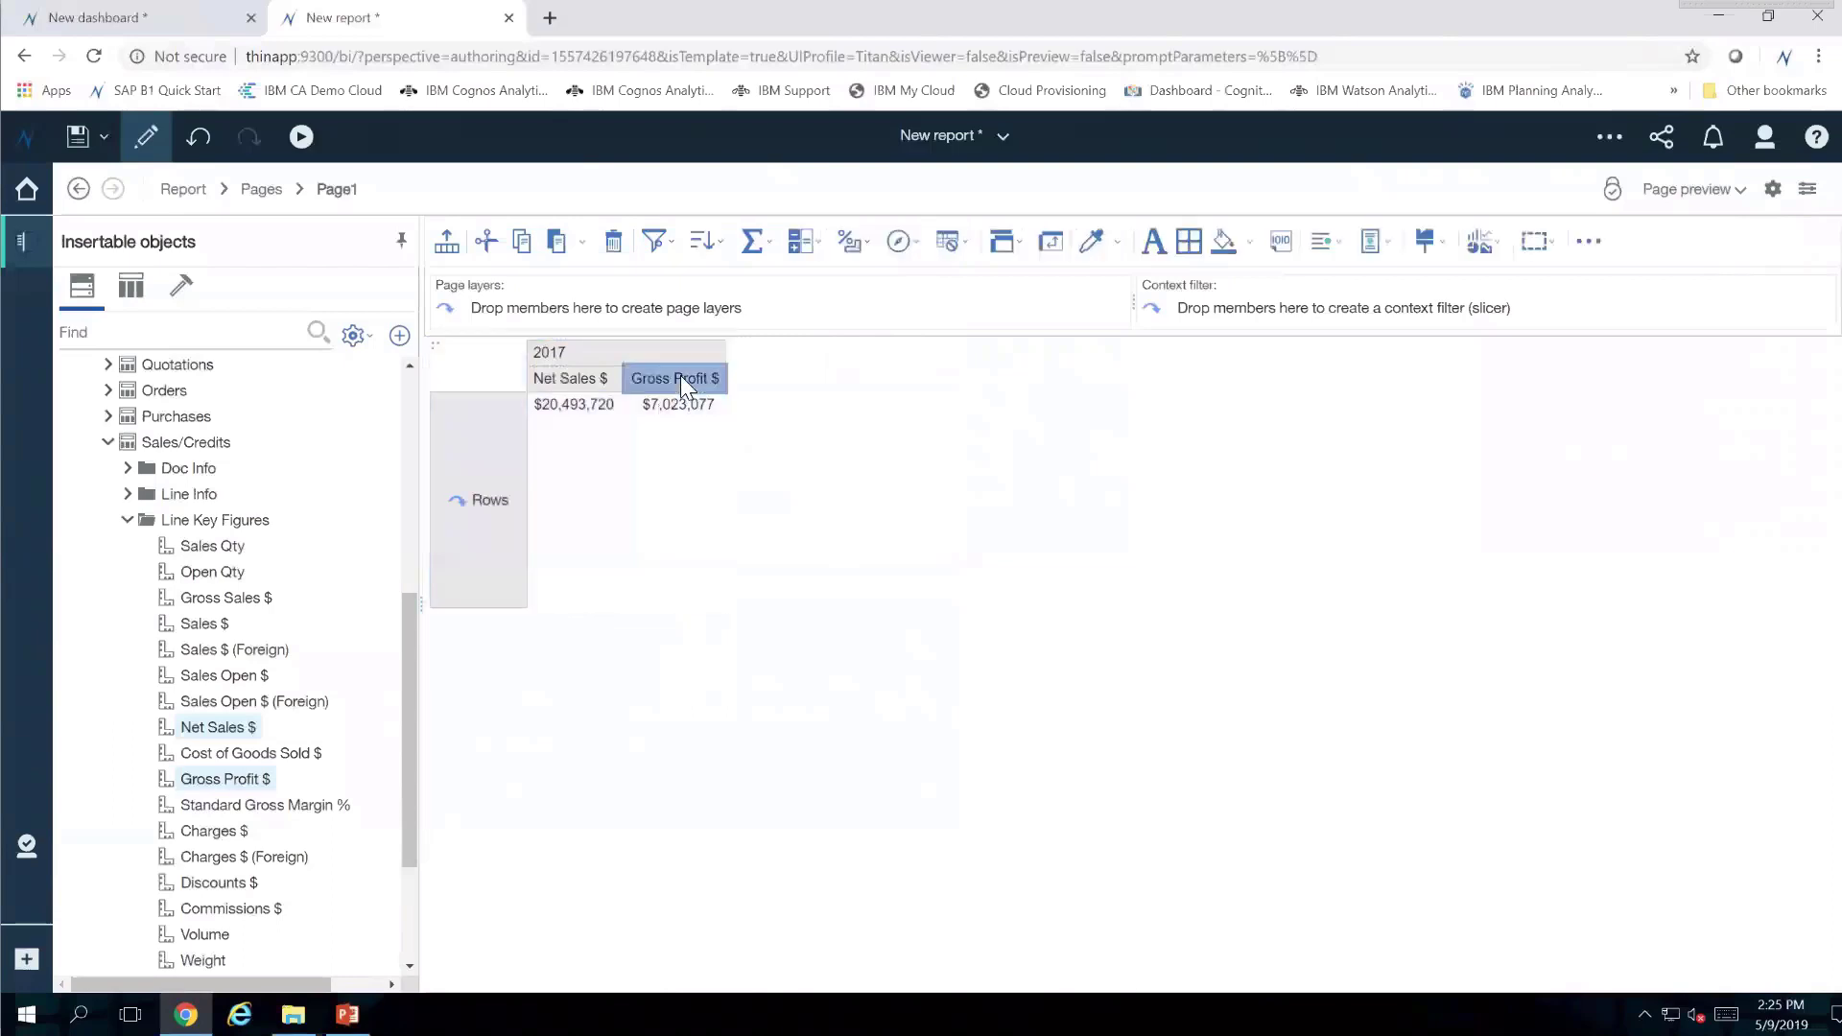
left_click(567, 380, "ctrl")
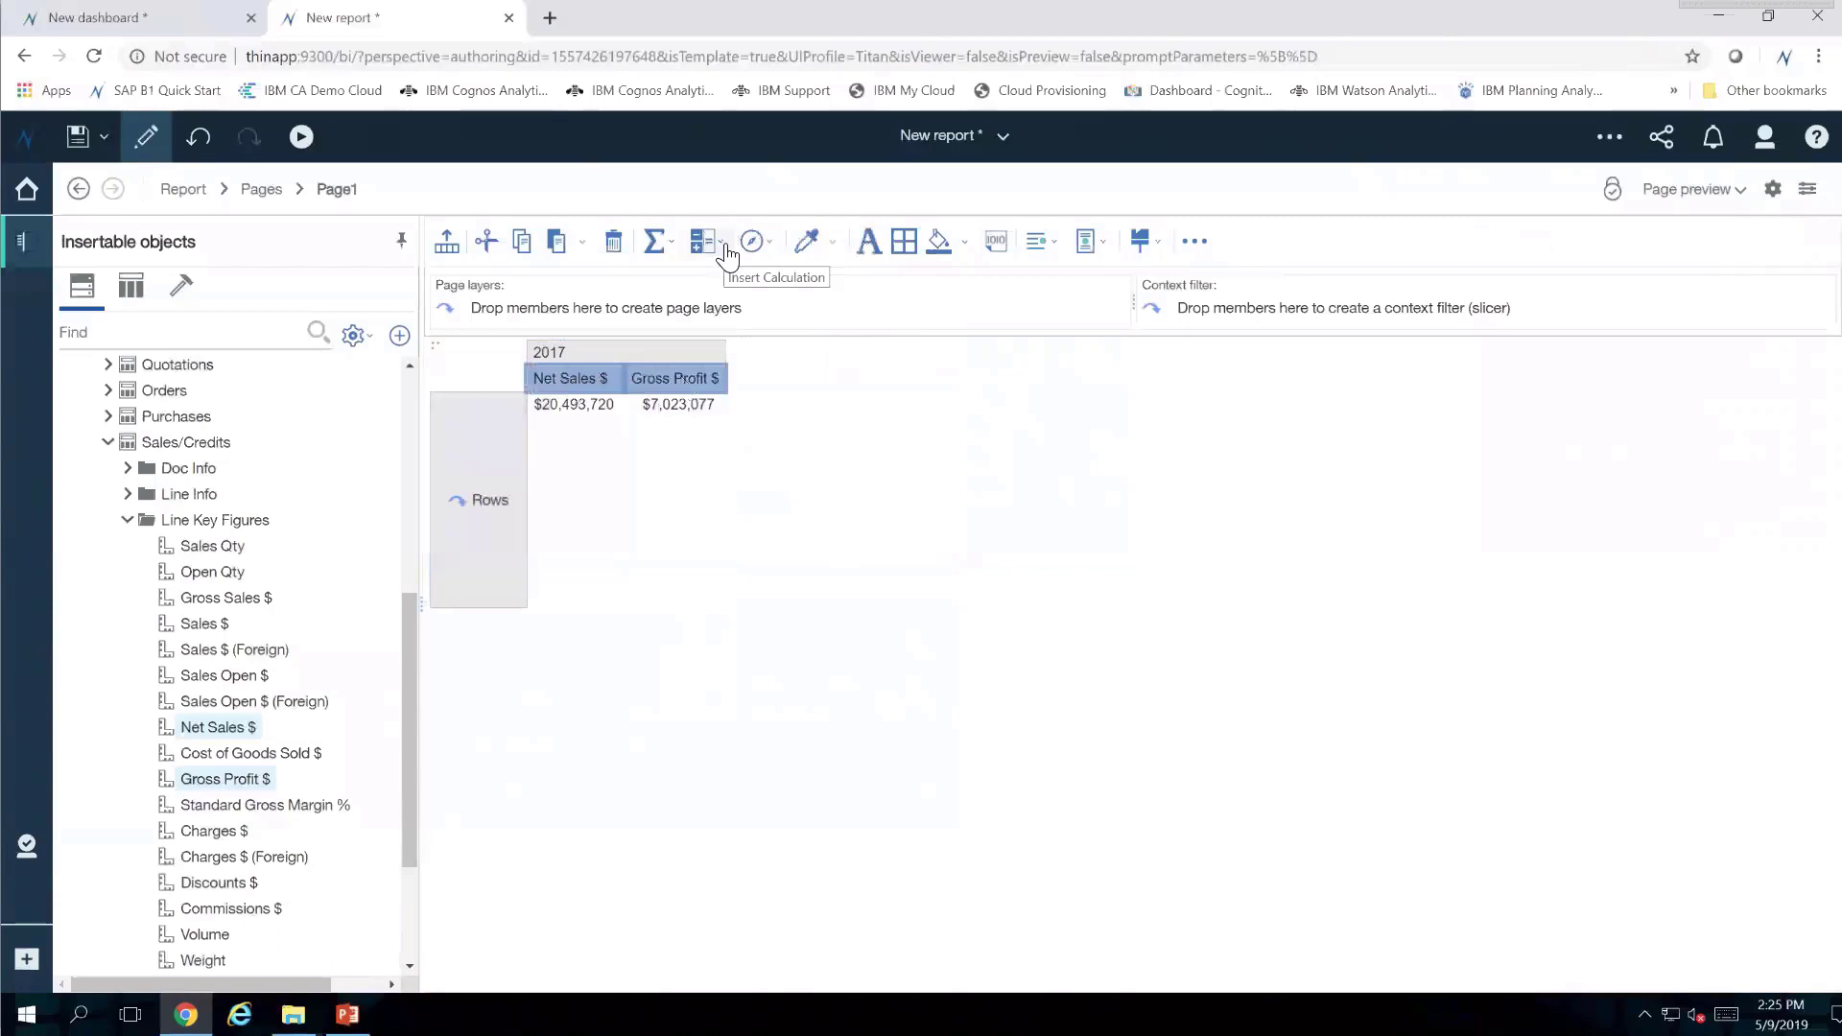
left_click(726, 255)
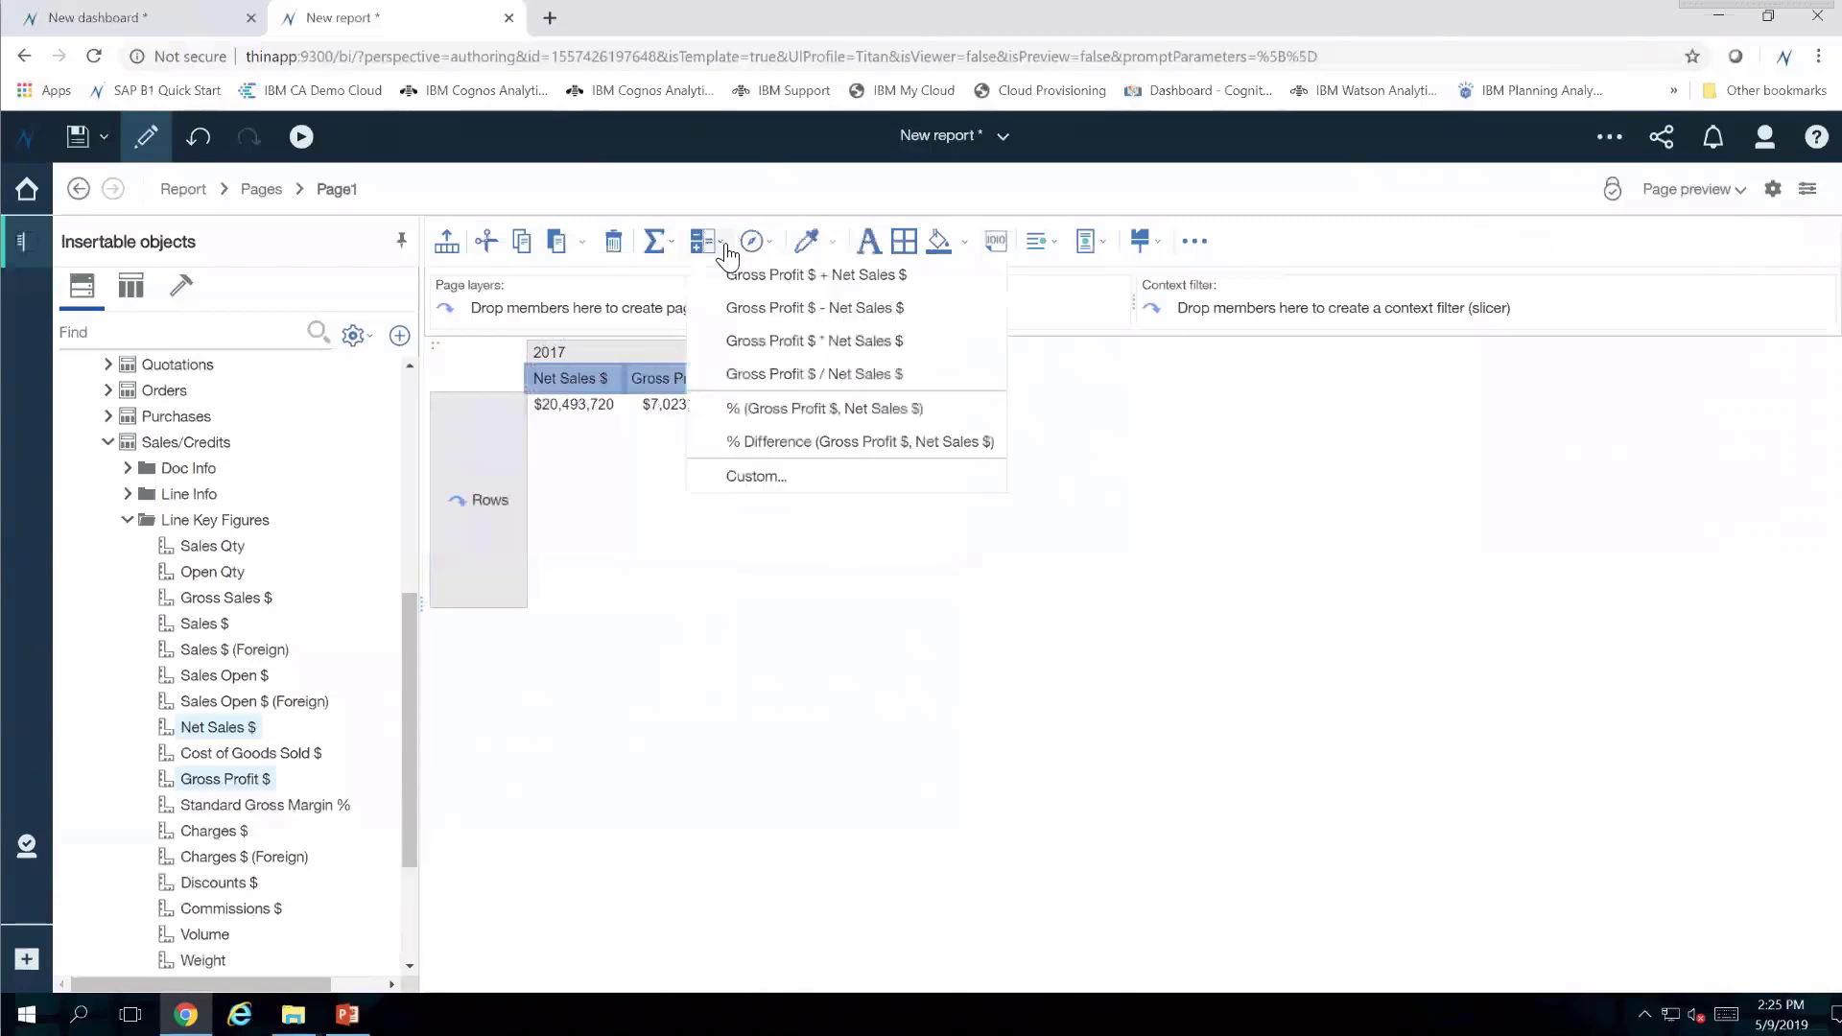
left_click(742, 406)
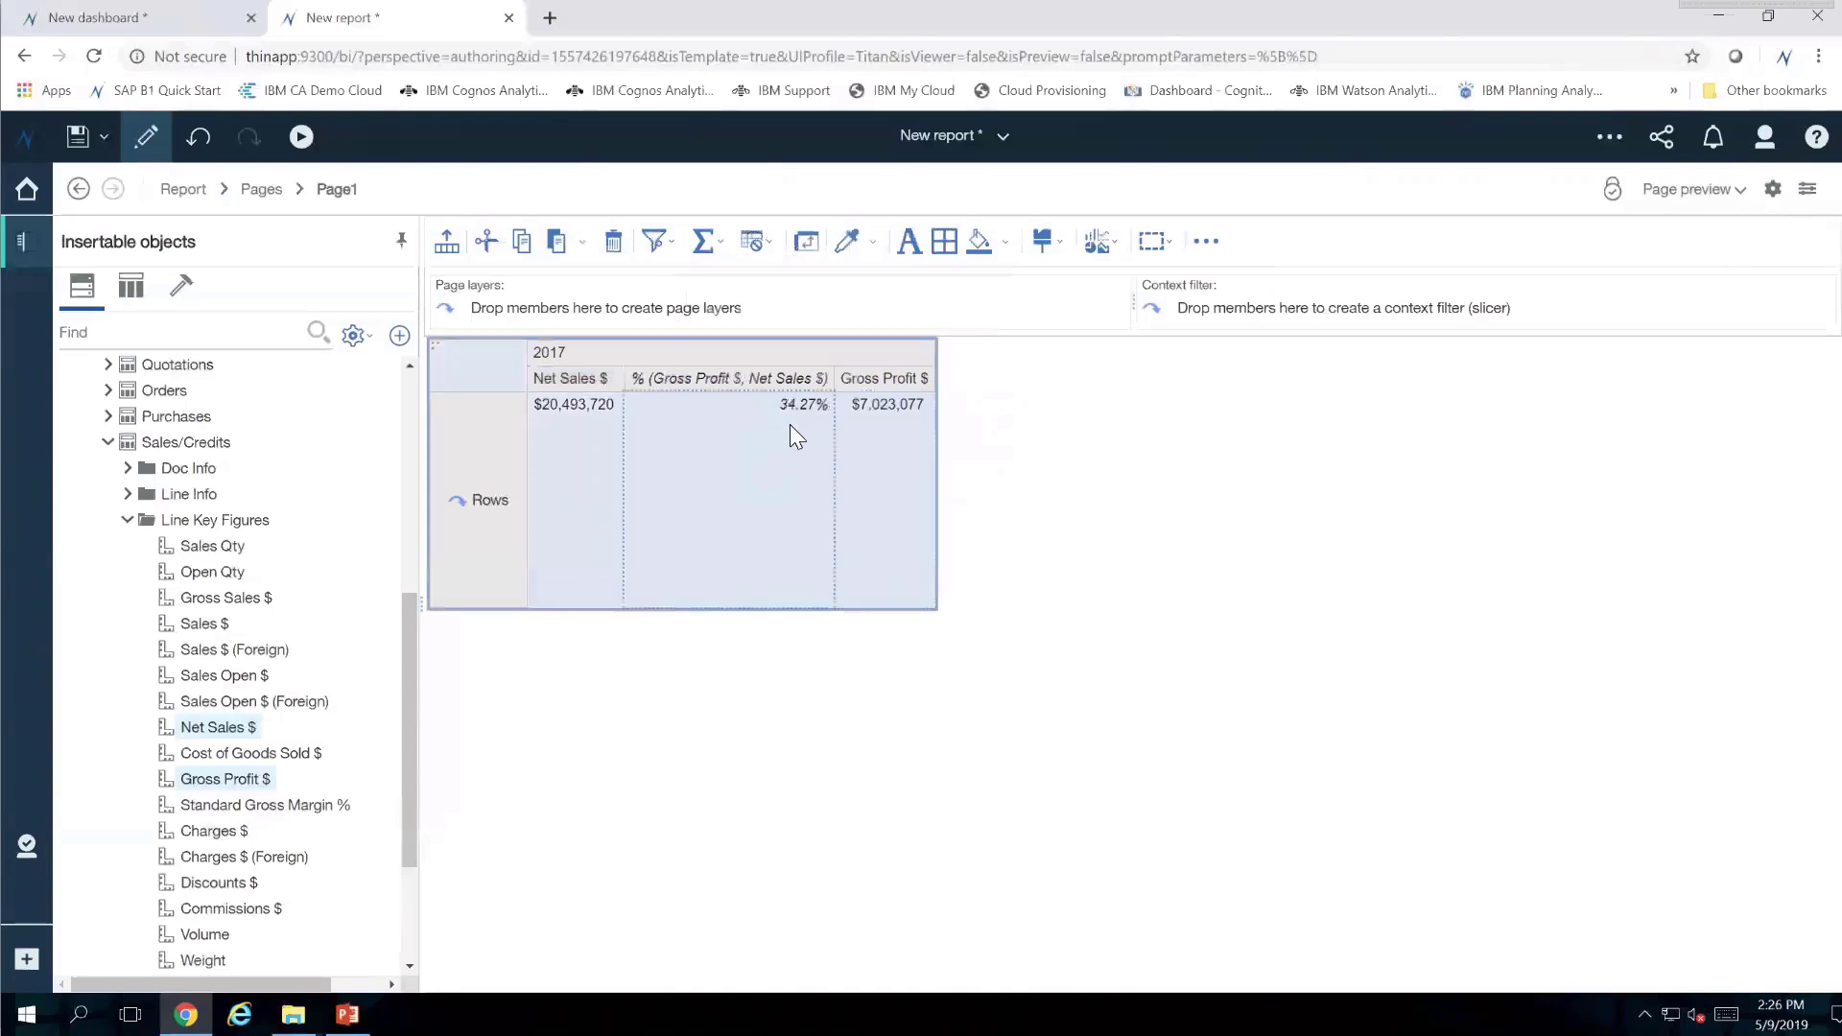
left_click(678, 384)
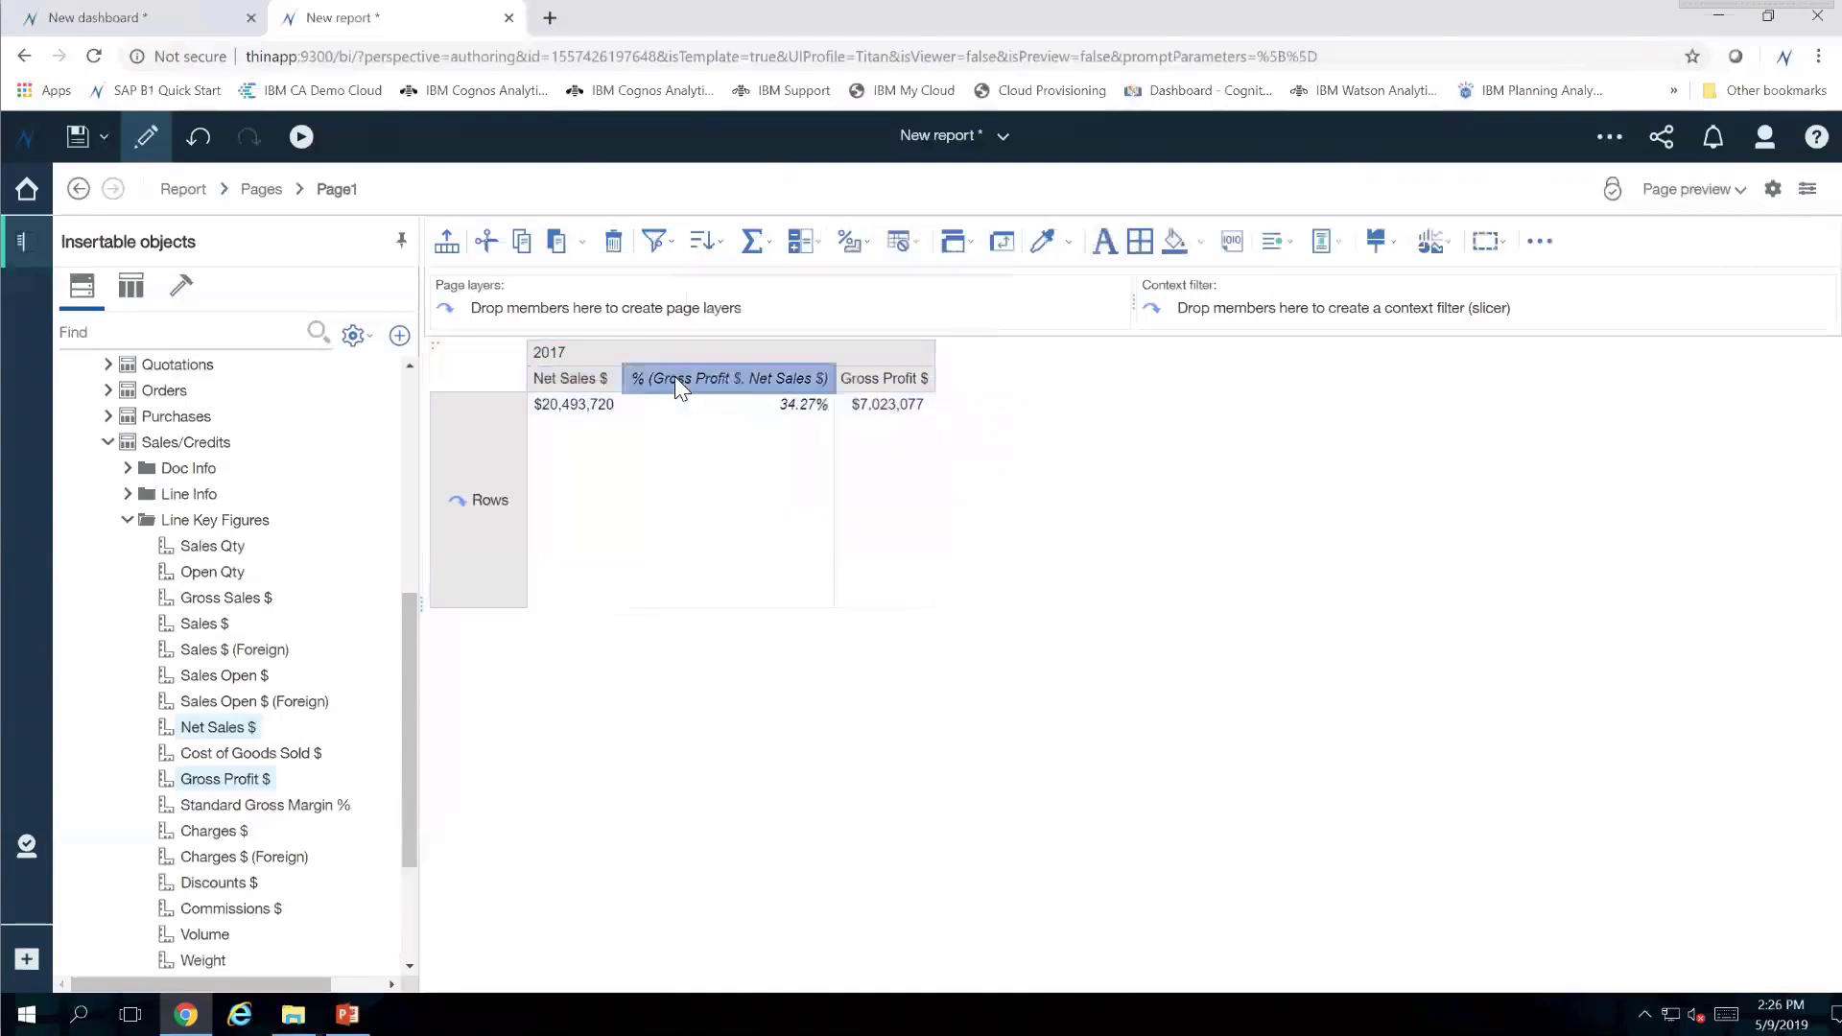
left_click_drag(675, 376, 924, 378)
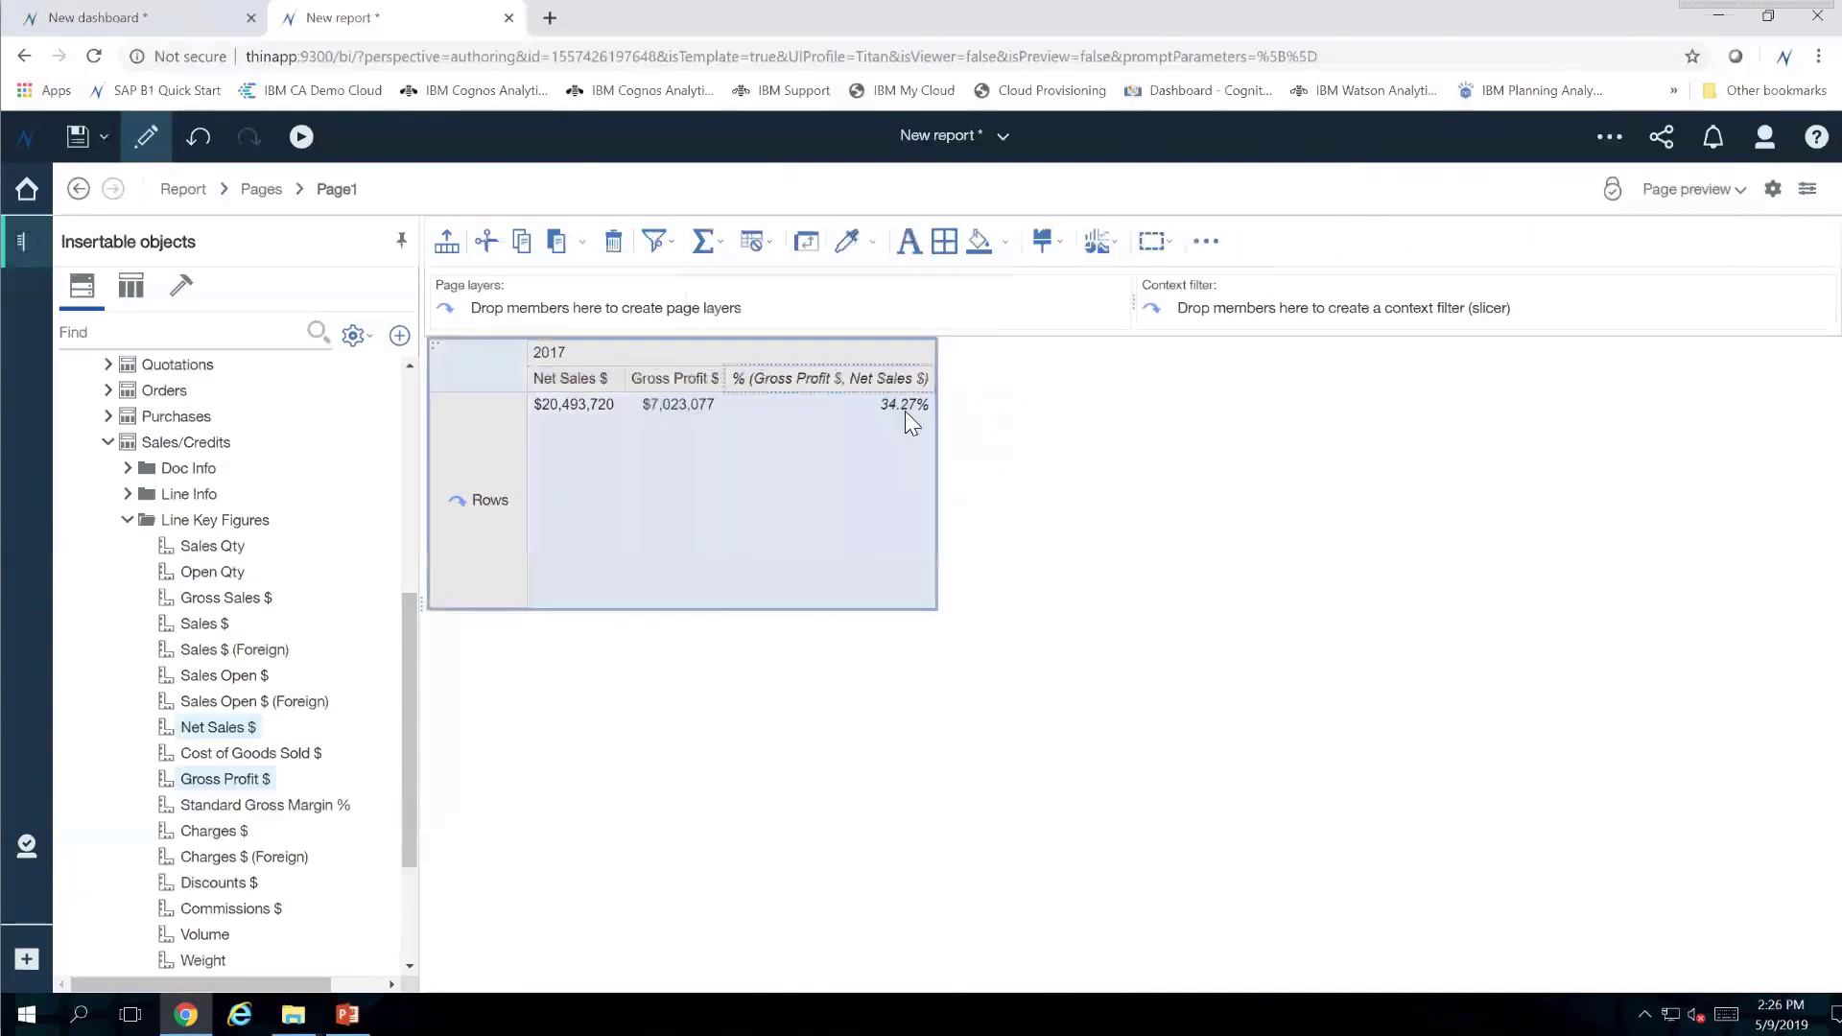
Step: Edit the calculated column's name in the Data item expression dialog to '% Gross Profit'
double_click(785, 378)
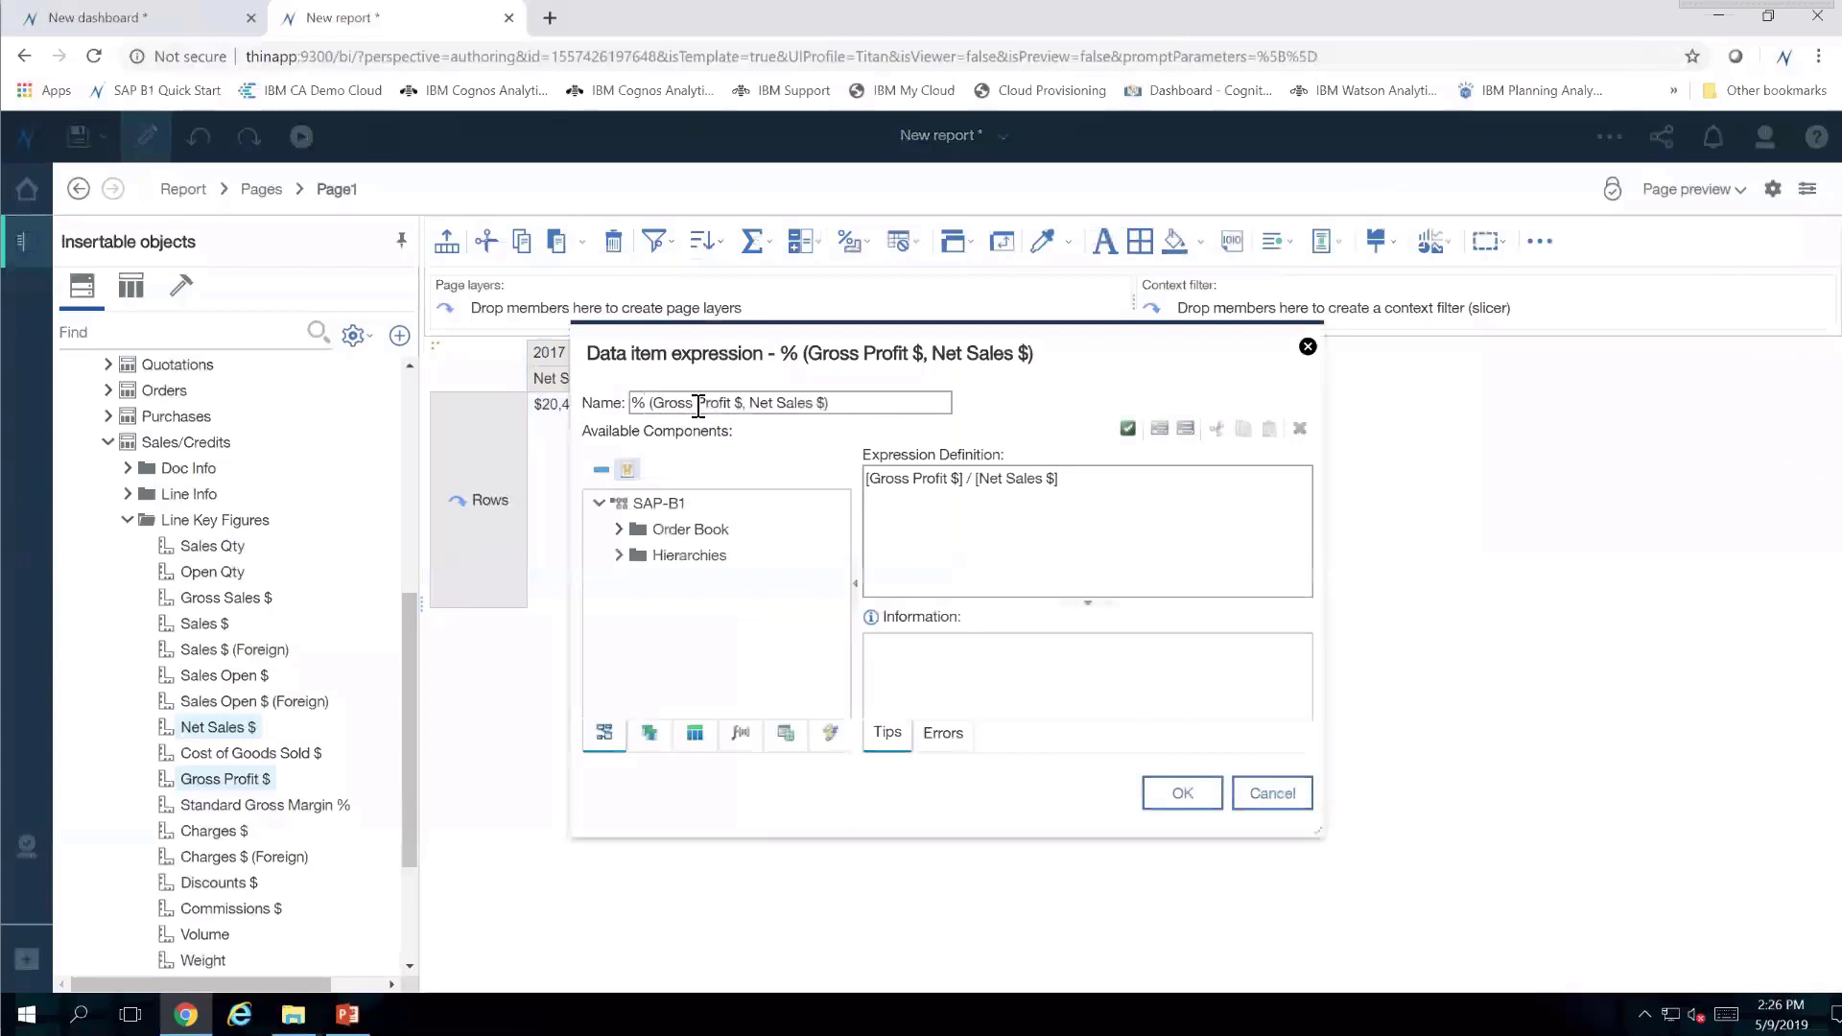
left_click(706, 405)
key("ctrl+Left")
key("ctrl+Left")
key("BackSpace")
key("ctrl+Left")
key("ctrl+Left")
key("BackSpace")
key("shift+End")
key("BackSpace")
left_click(1176, 802)
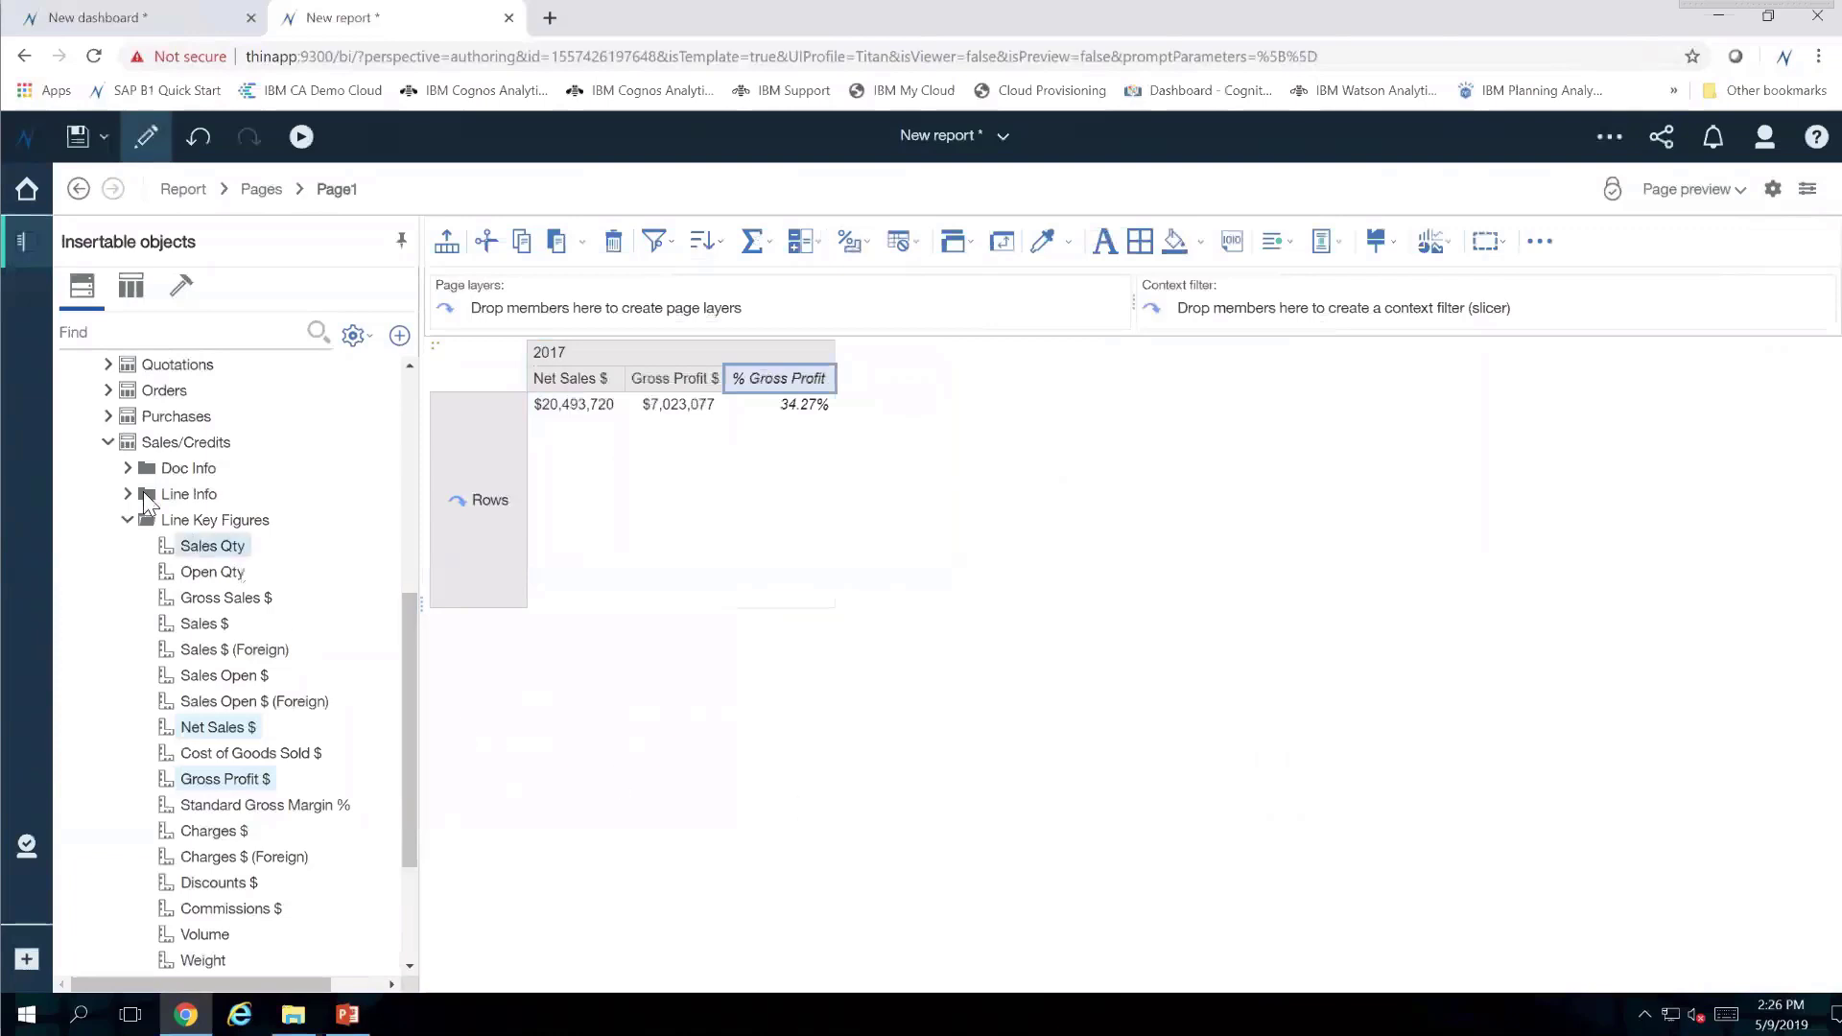
Step: Place BillTo Salesperson from Customers > BillTo > General as the crosstab rows
left_click(109, 445)
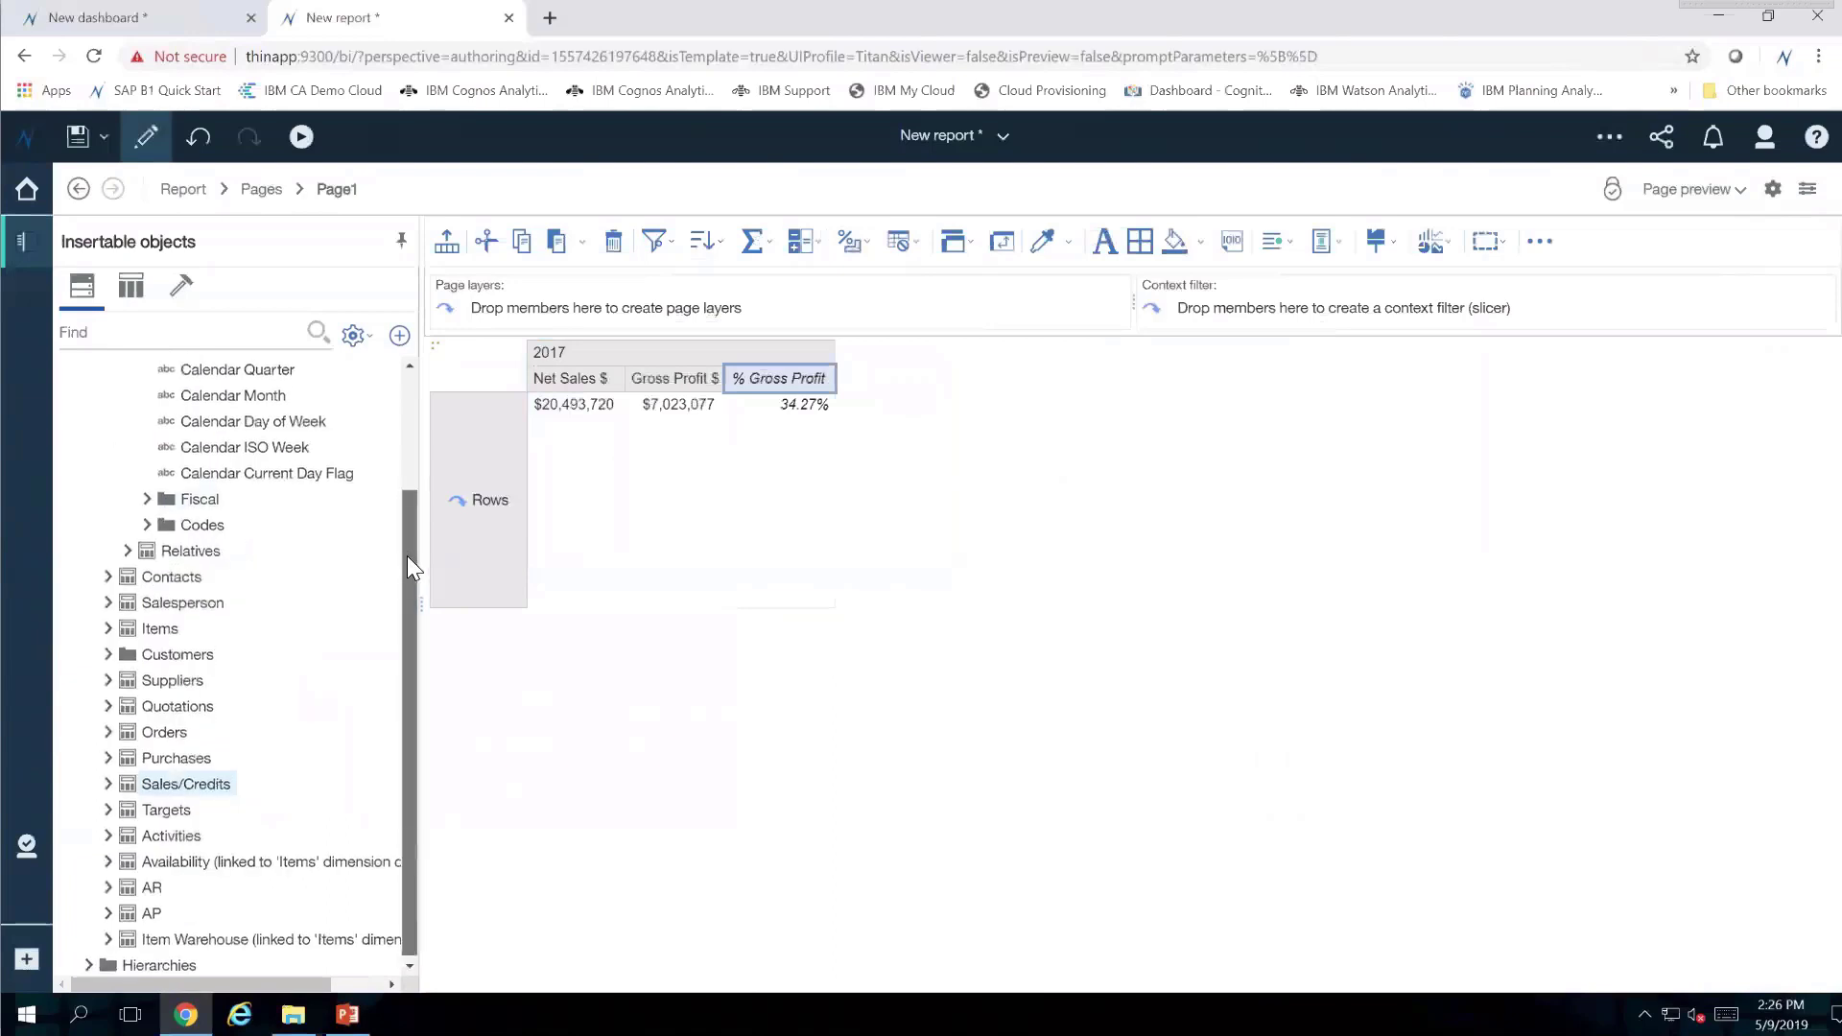
mouse_move(410, 568)
left_mouse_down()
mouse_move(406, 523)
mouse_move(401, 545)
left_mouse_up()
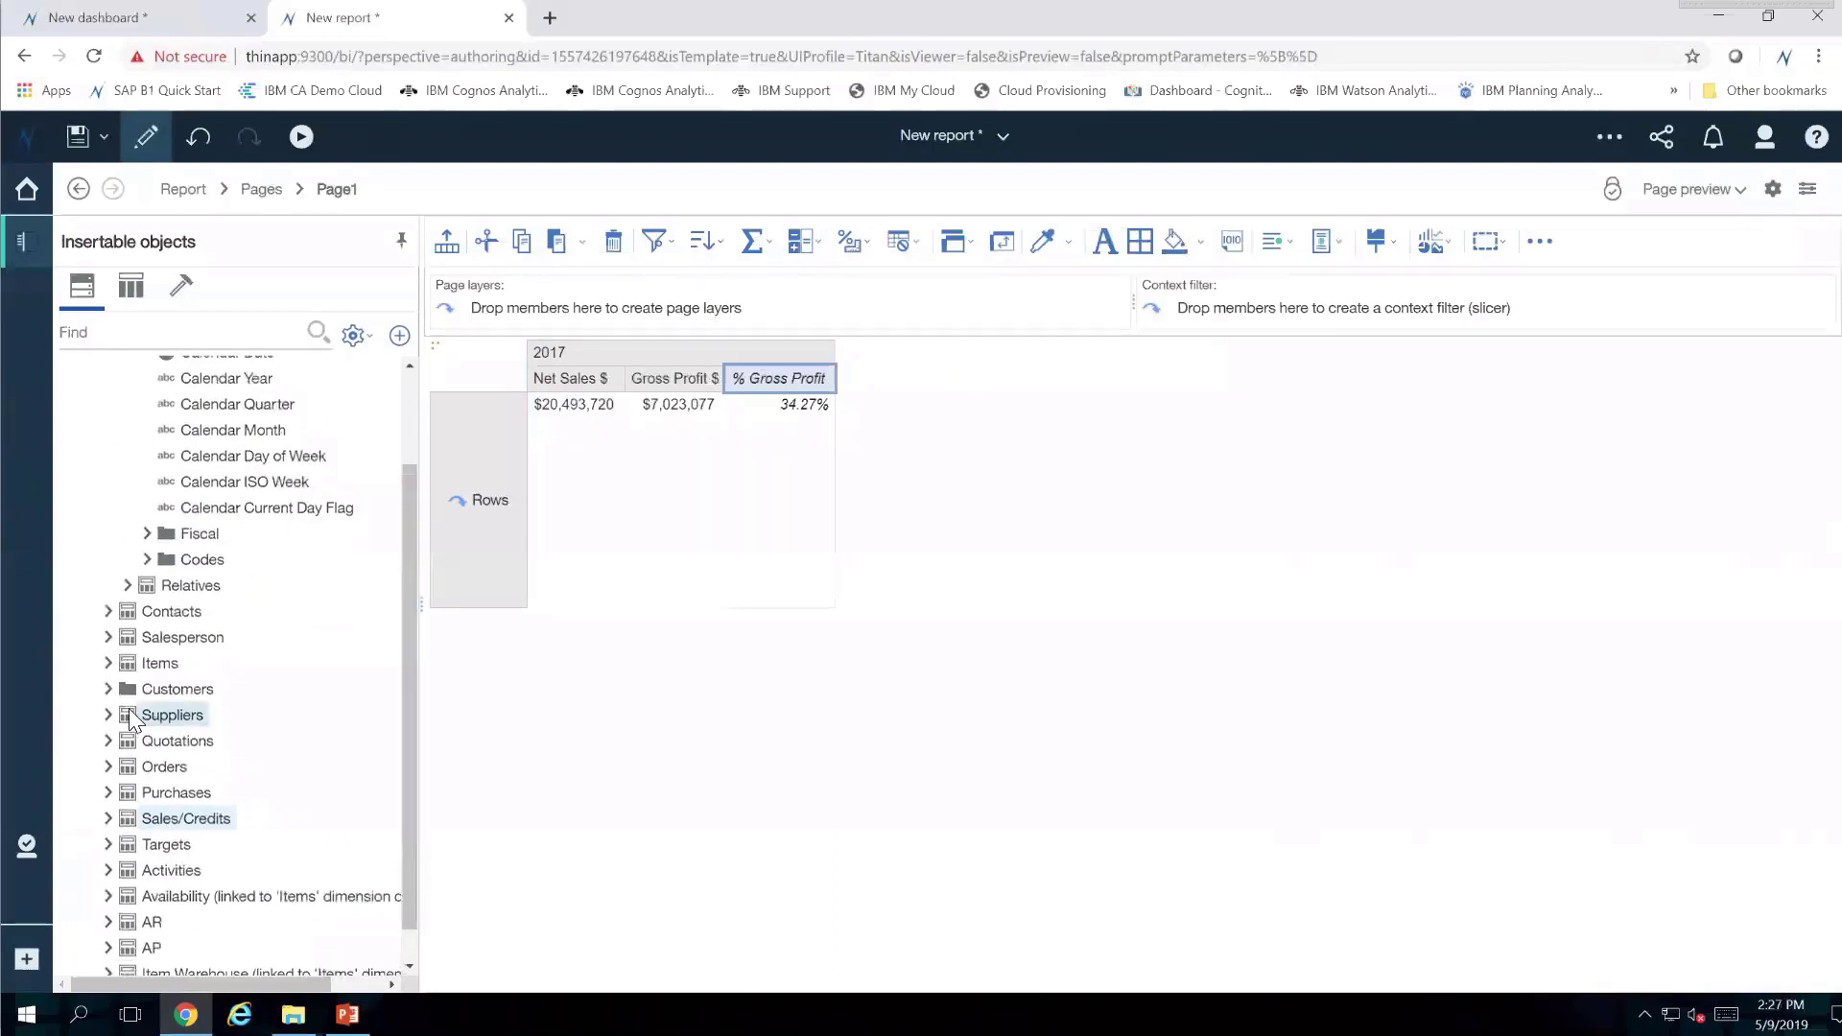
left_click(108, 689)
left_click(128, 741)
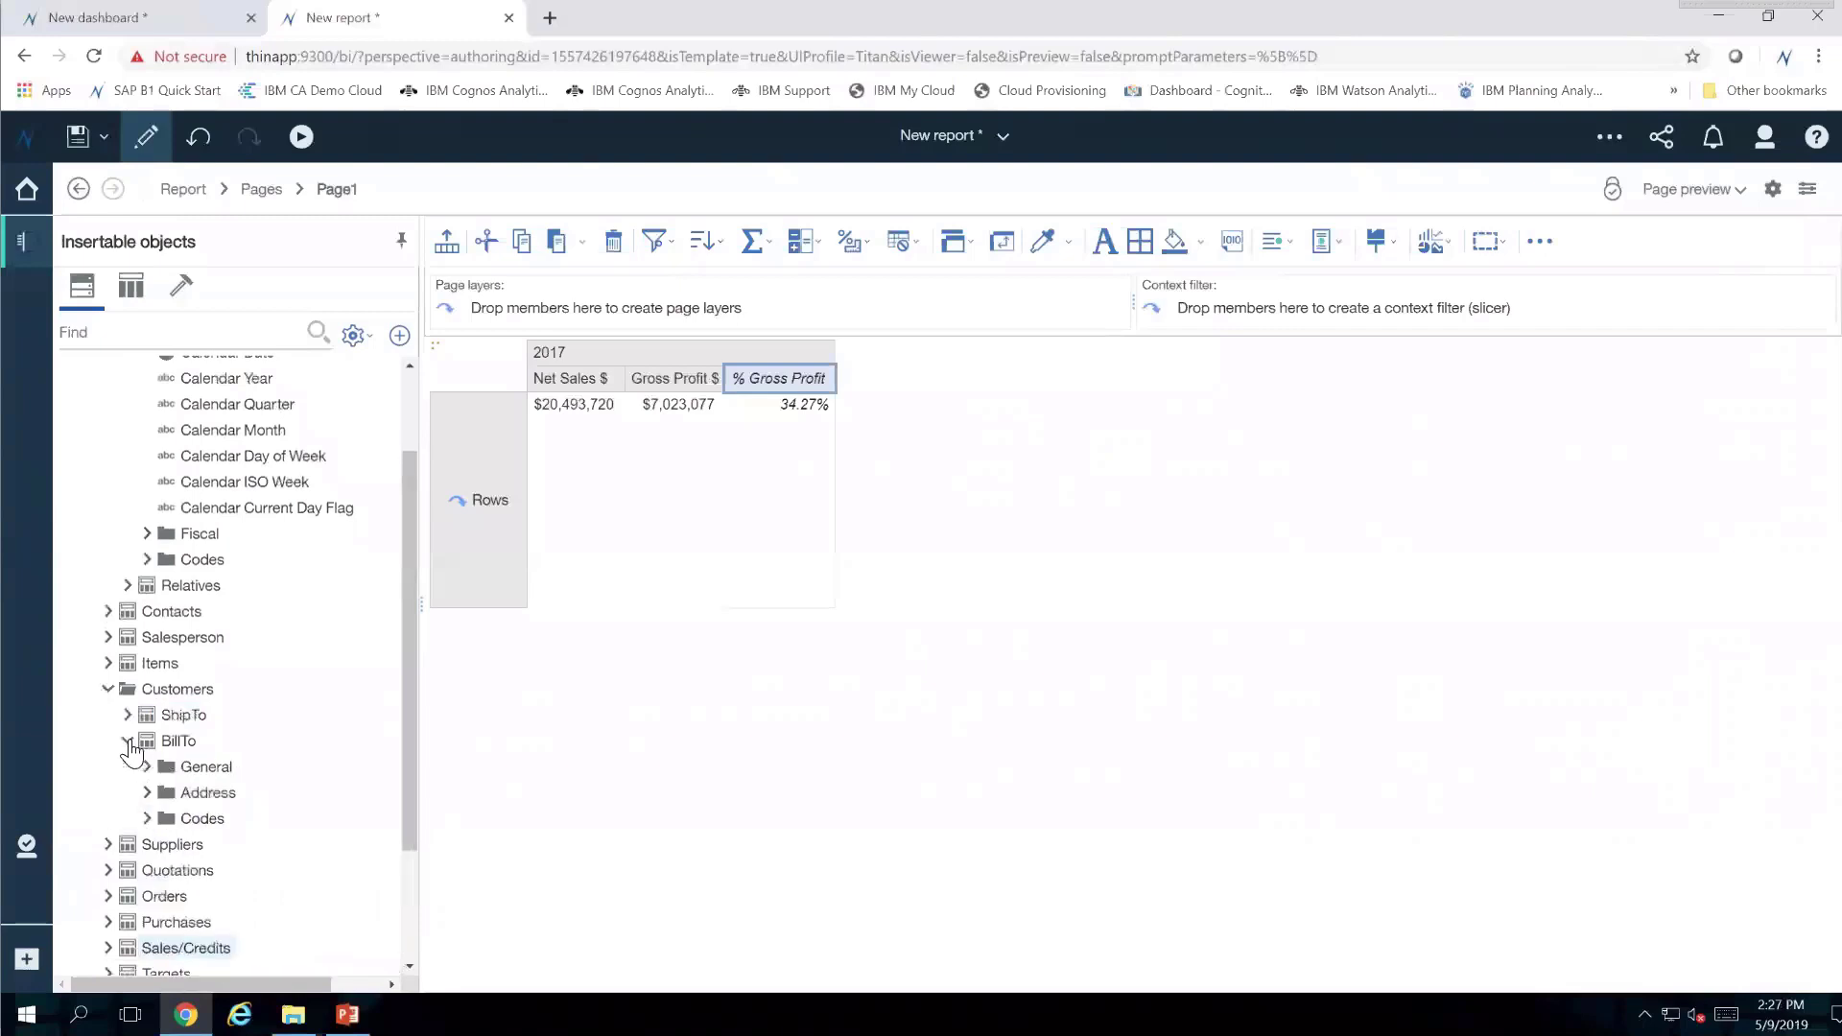
left_click(147, 766)
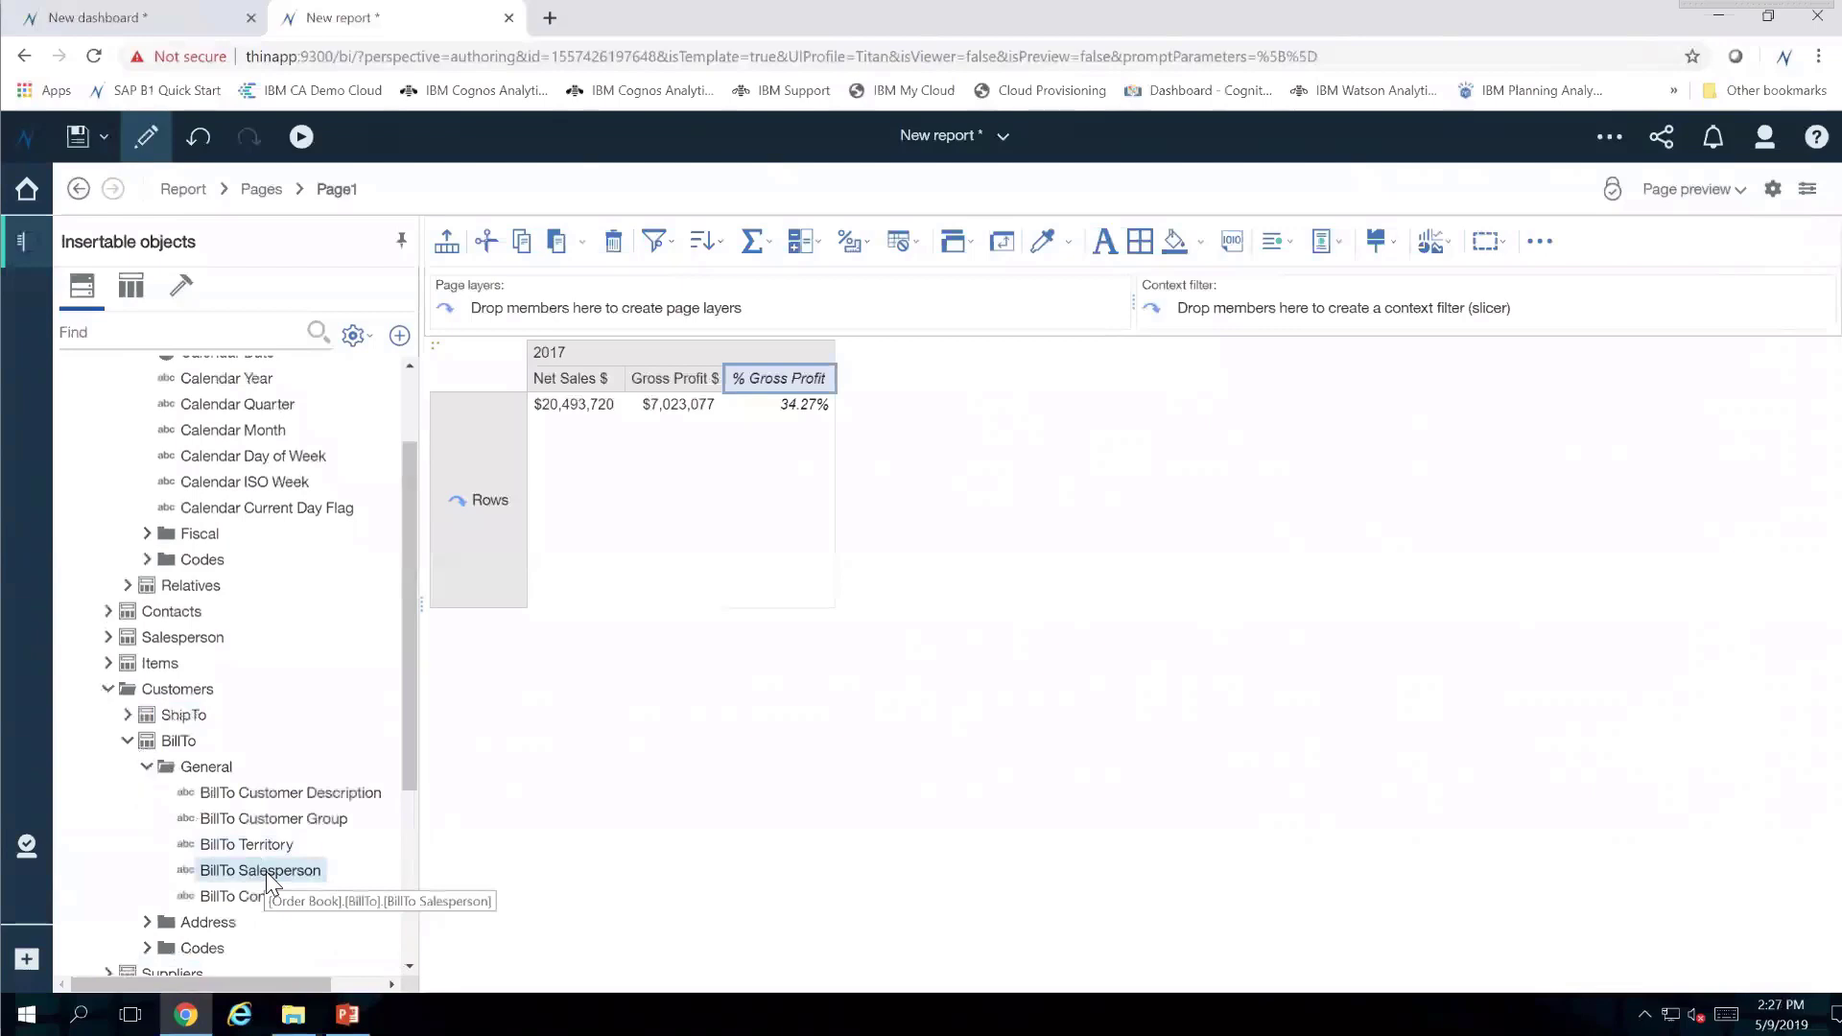
left_click_drag(267, 871, 462, 545)
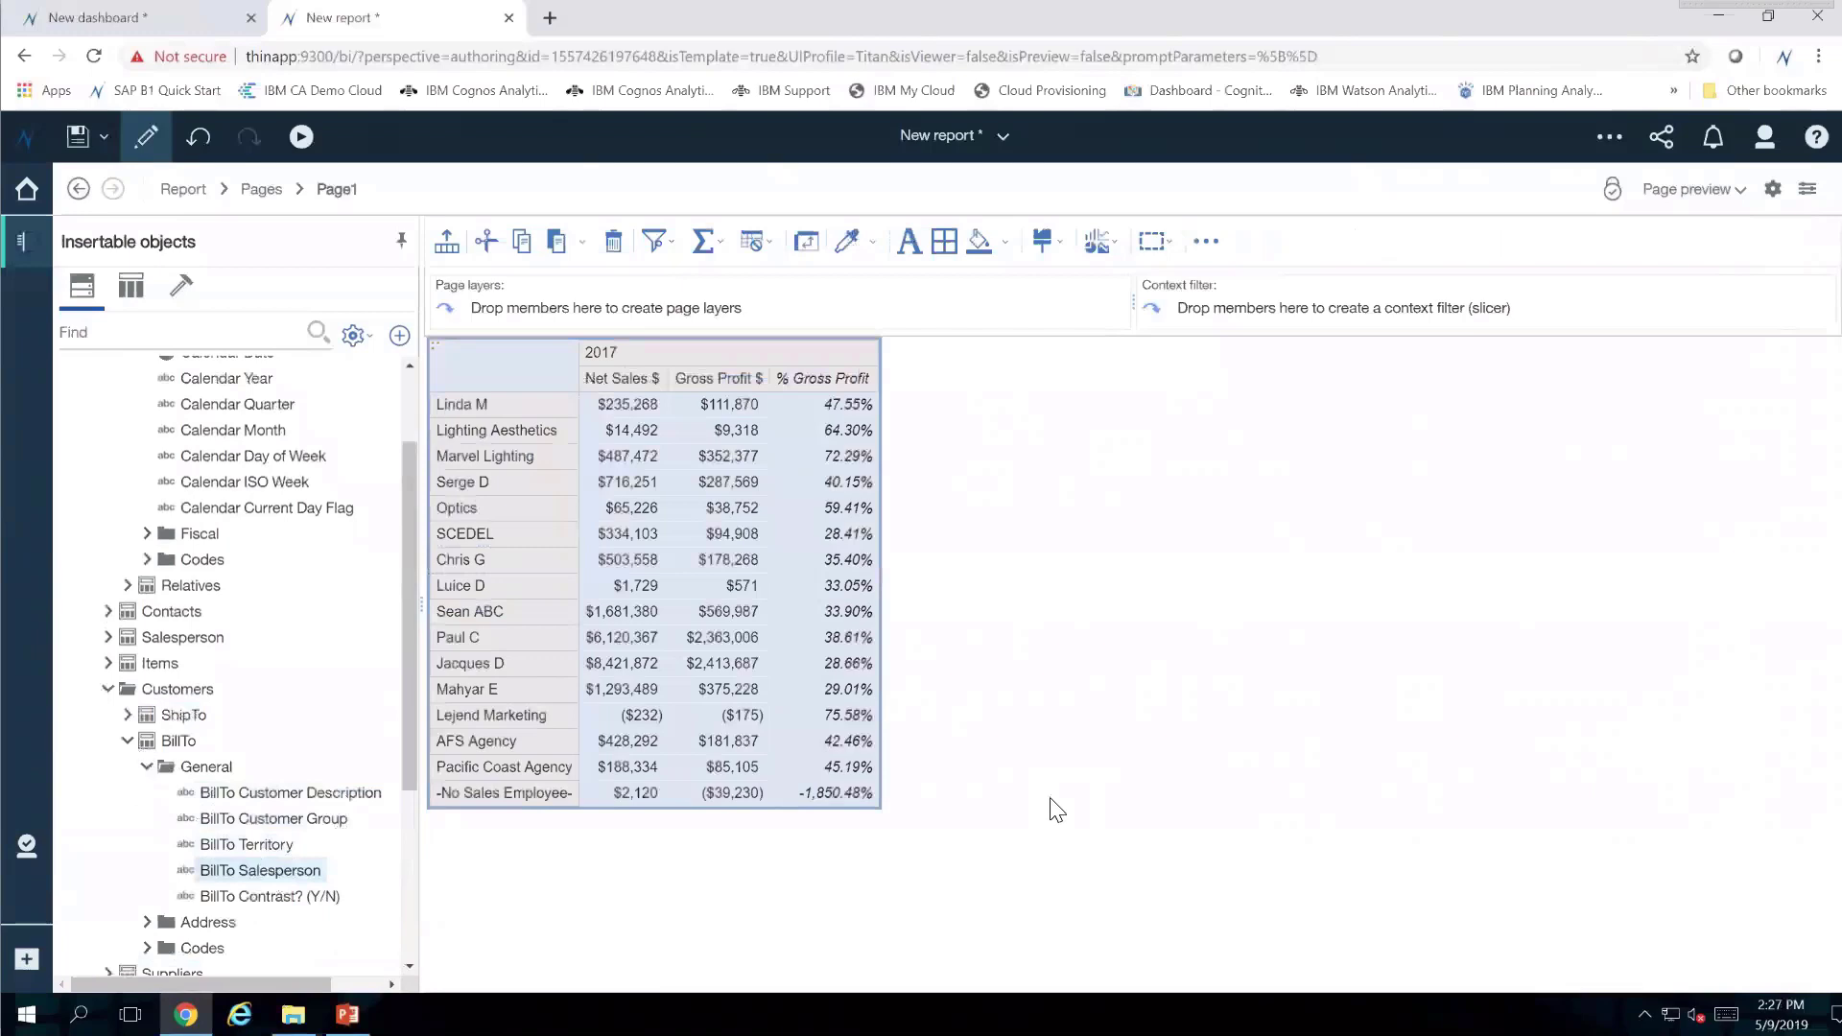
Step: Filter BillTo Salesperson to AFS Agency with a run-time prompt for values
right_click(282, 868)
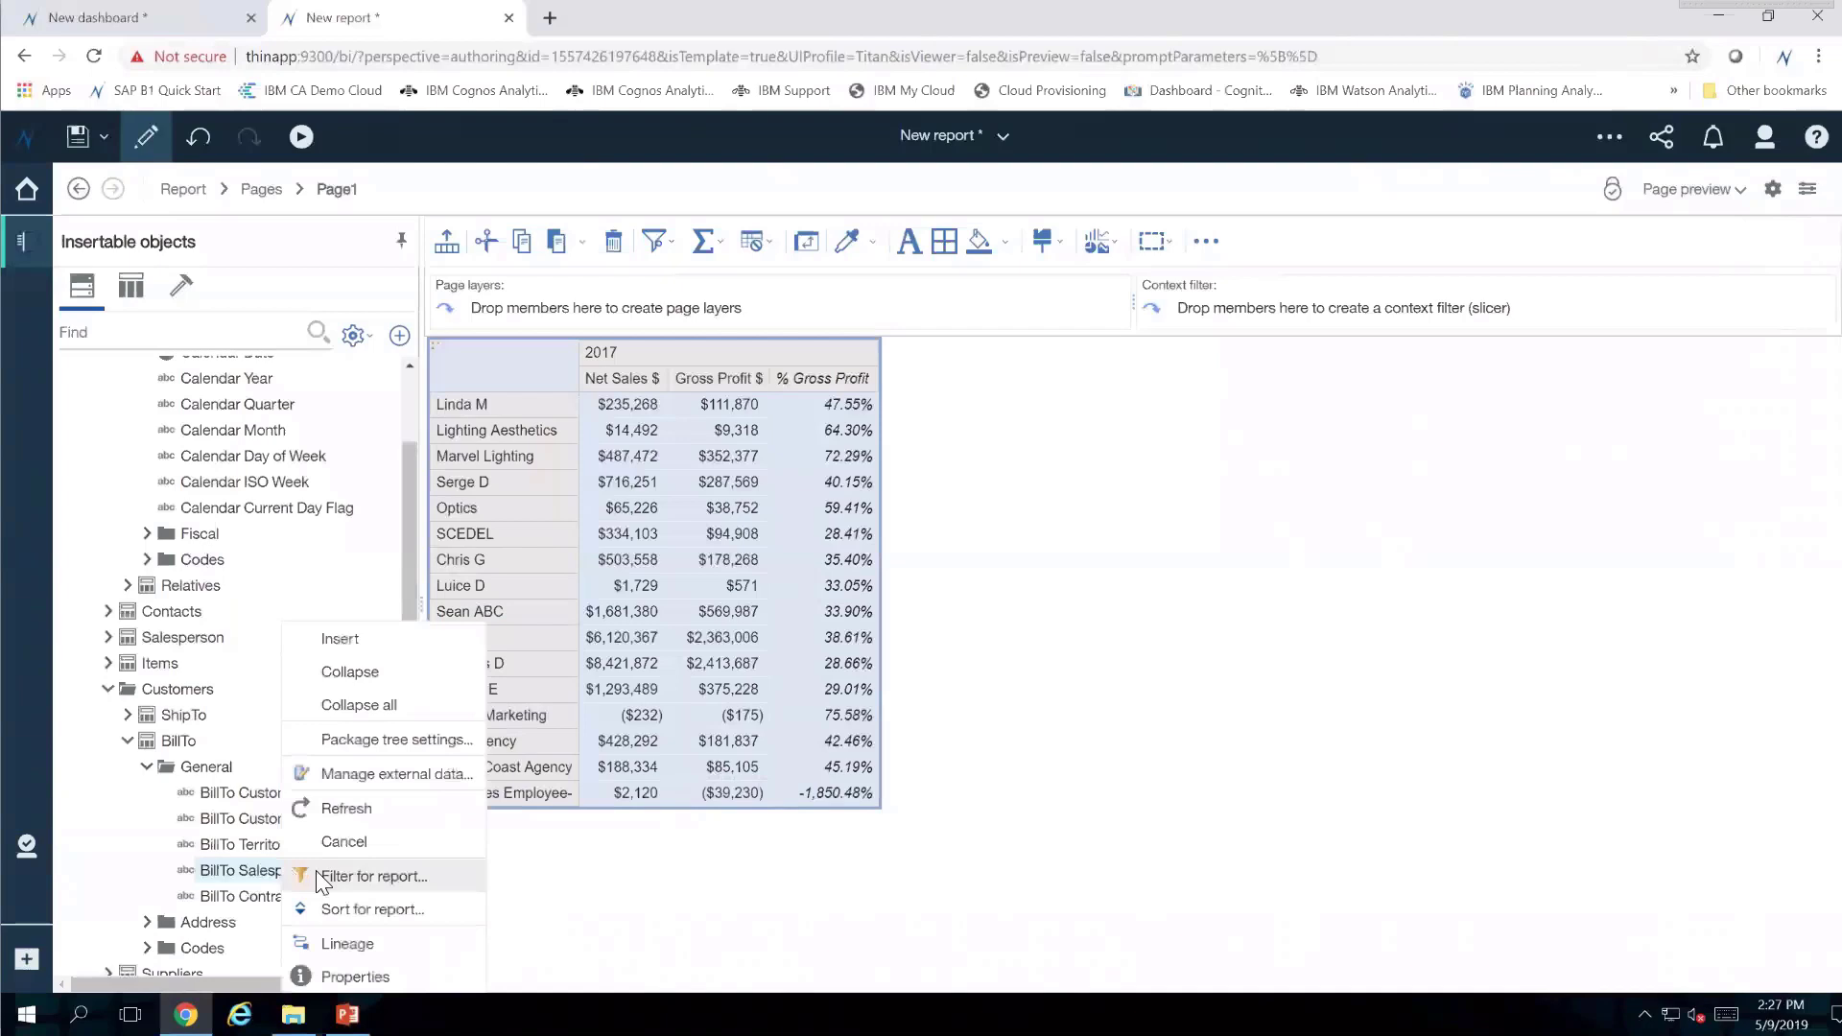
left_click(320, 878)
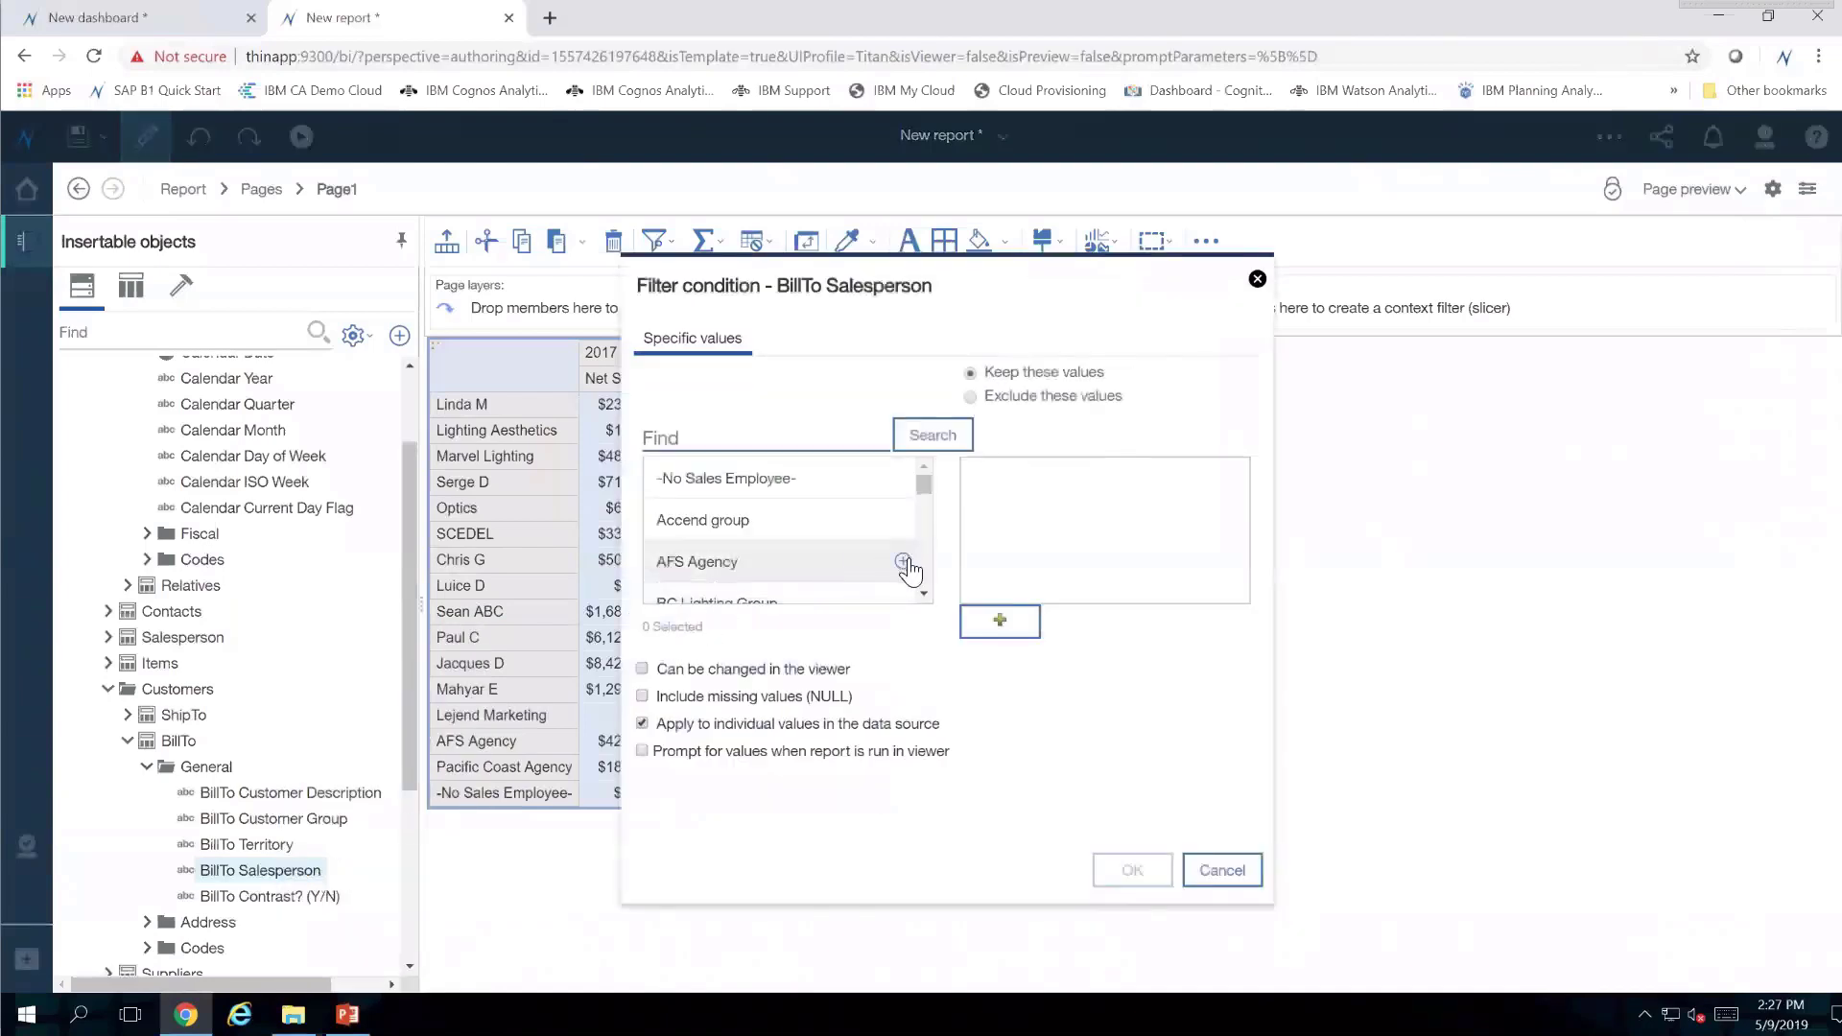
left_click(904, 562)
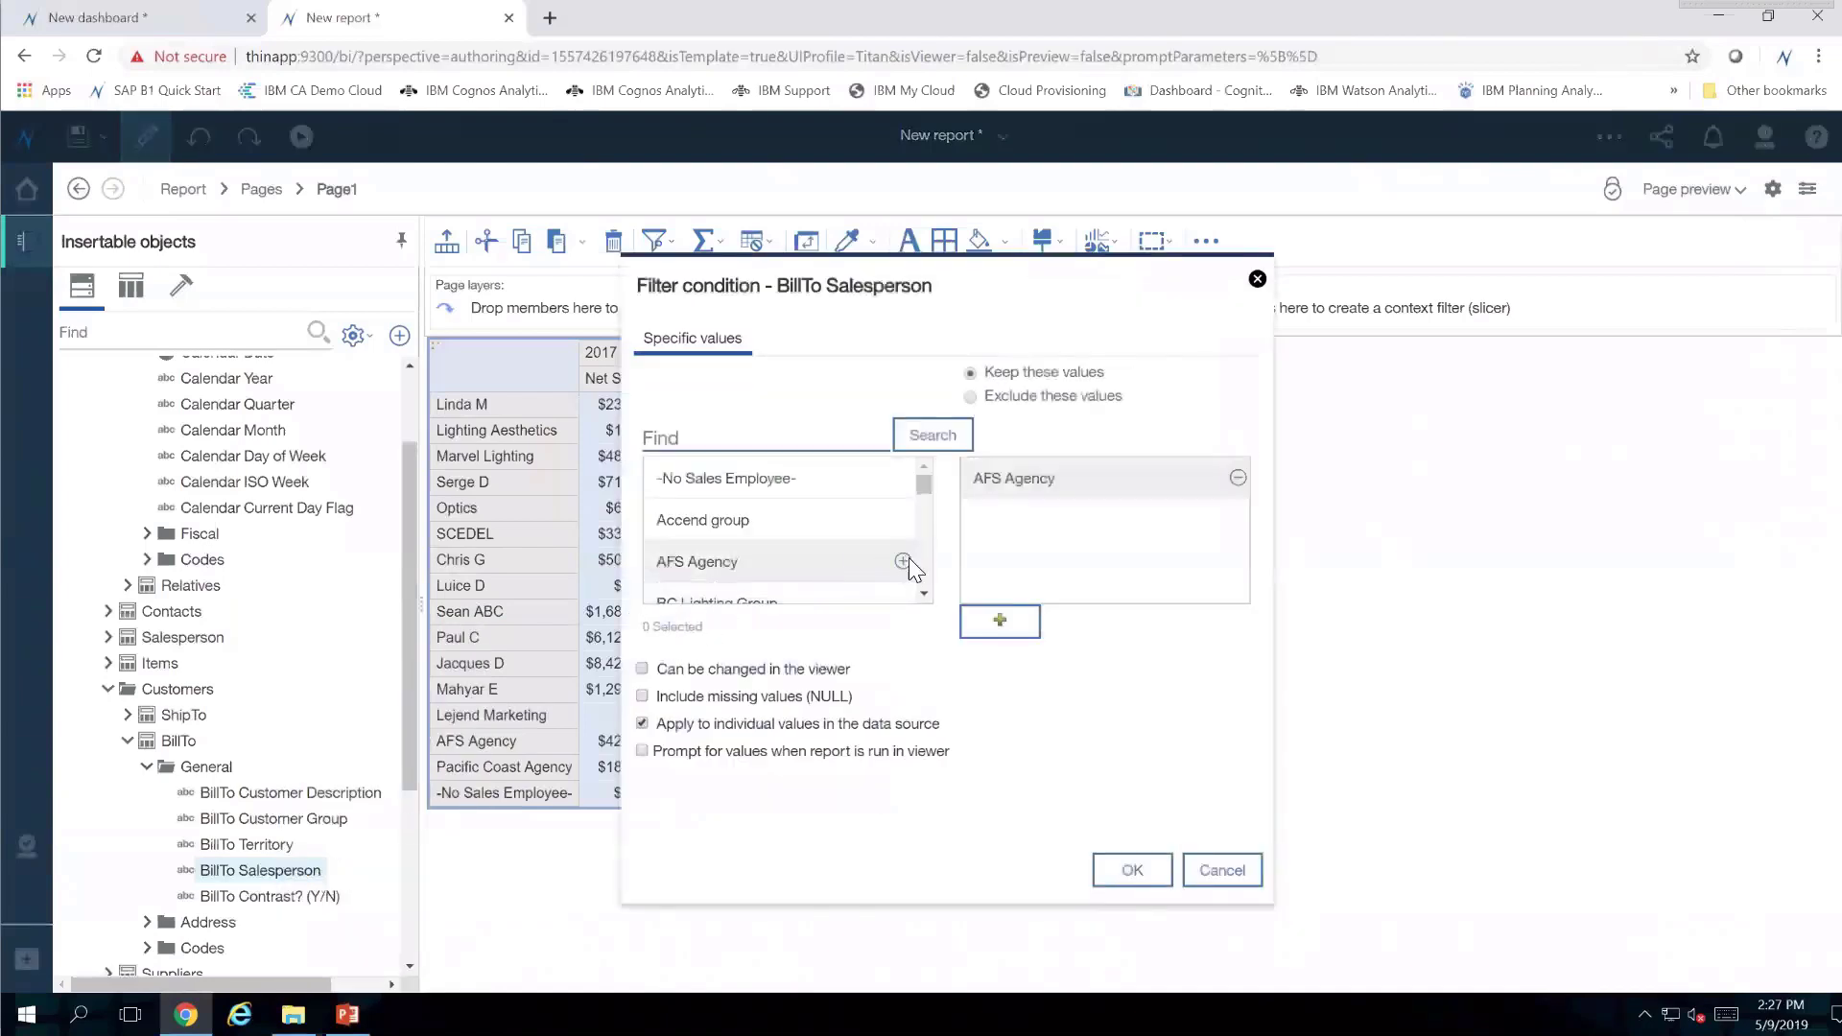
left_click(641, 752)
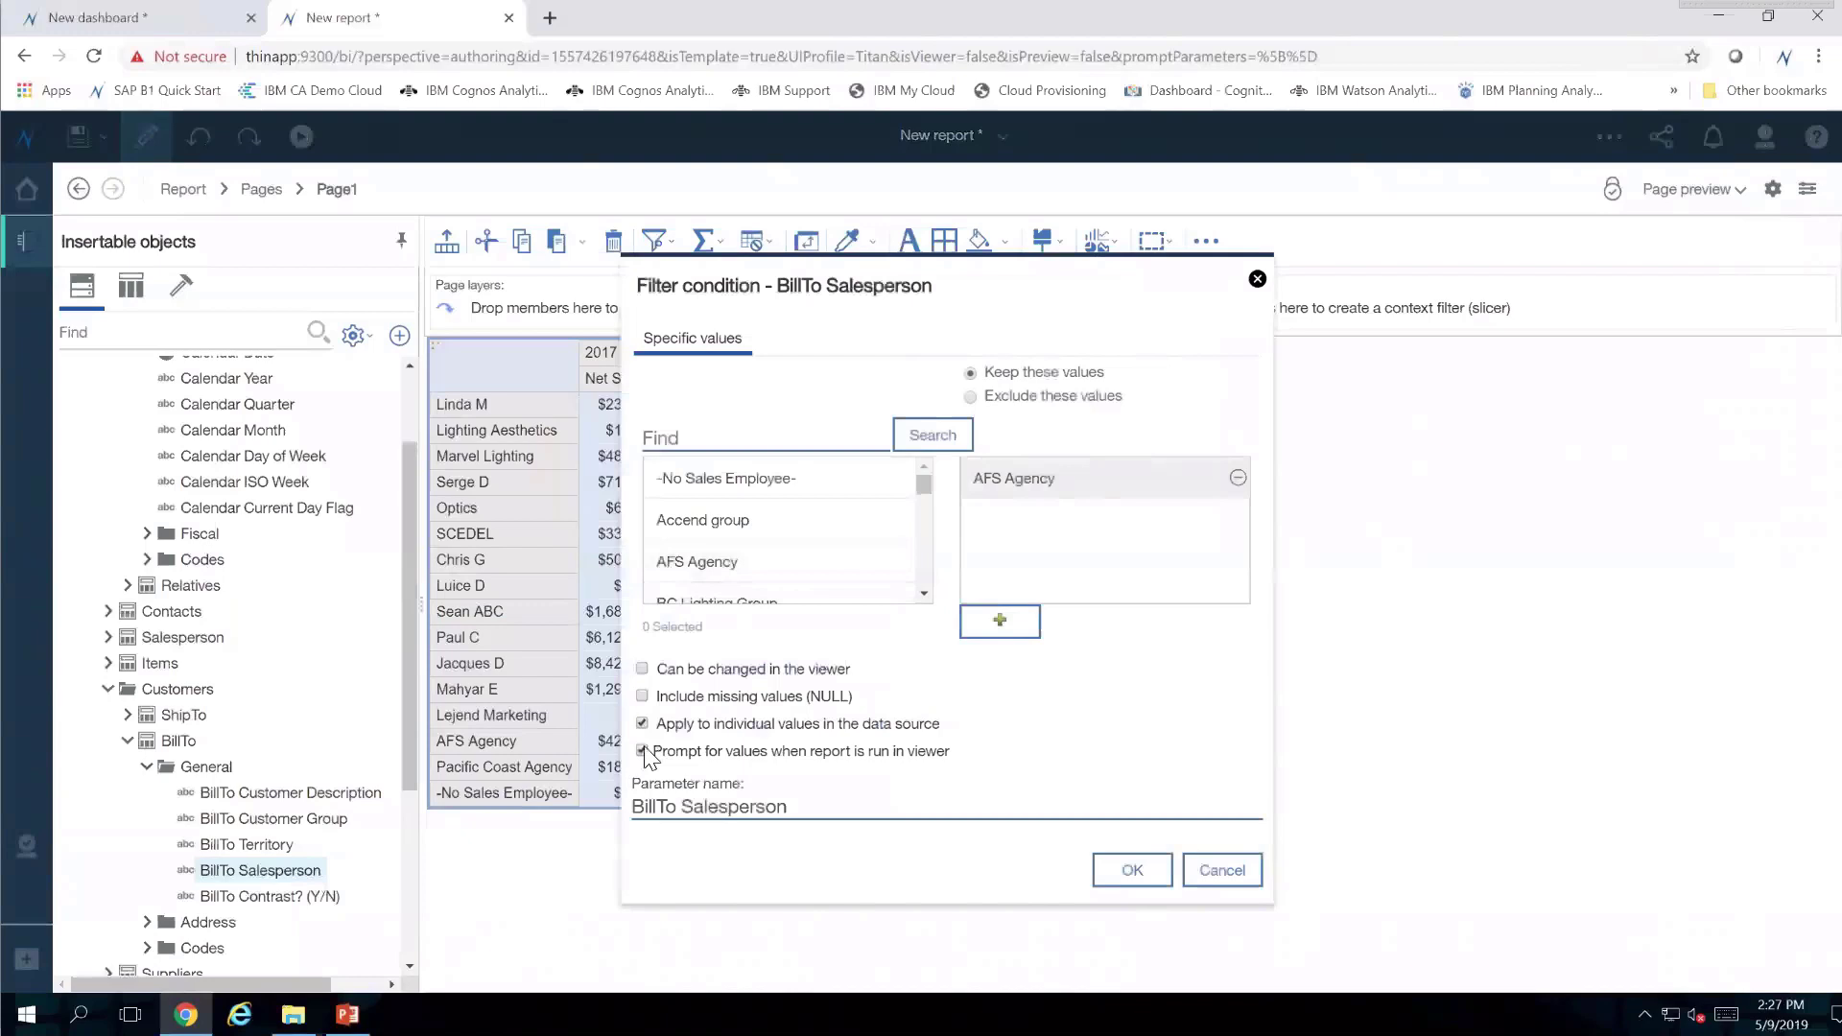
left_click(1128, 871)
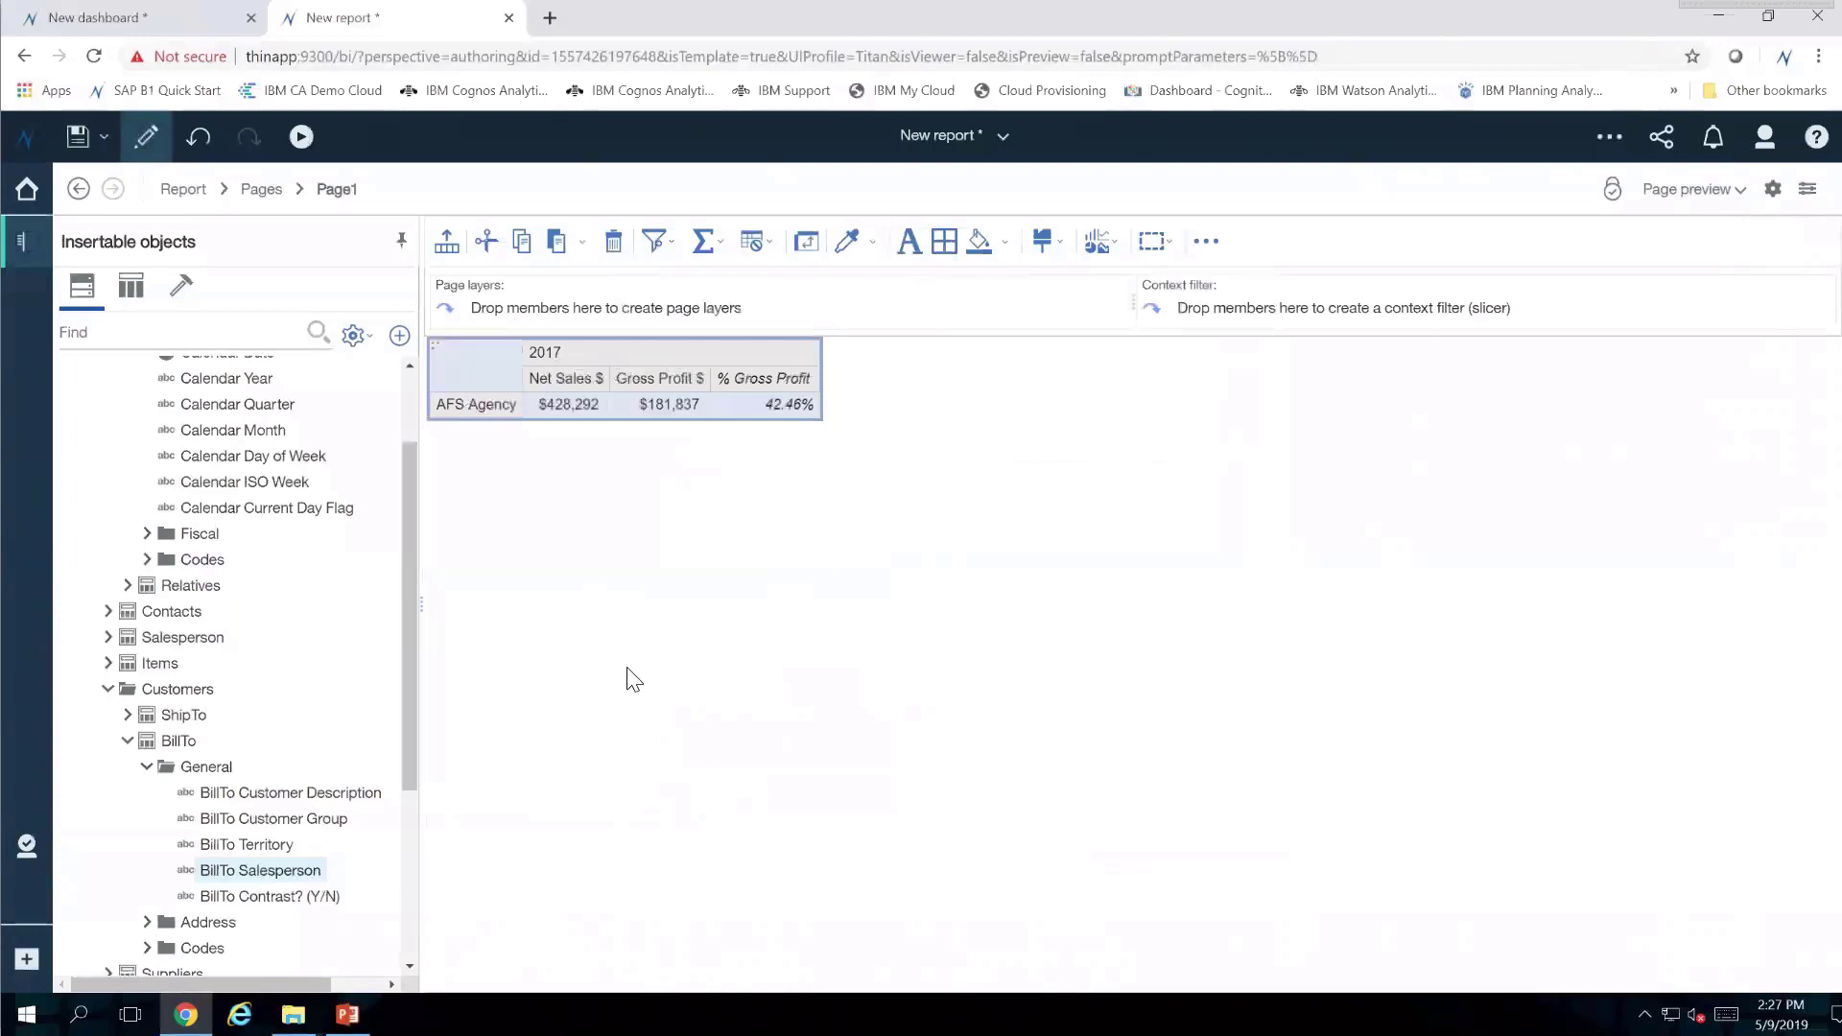
Step: Nest Item Family from Items > General under the AFS Agency row header
left_click_drag(411, 534, 405, 441)
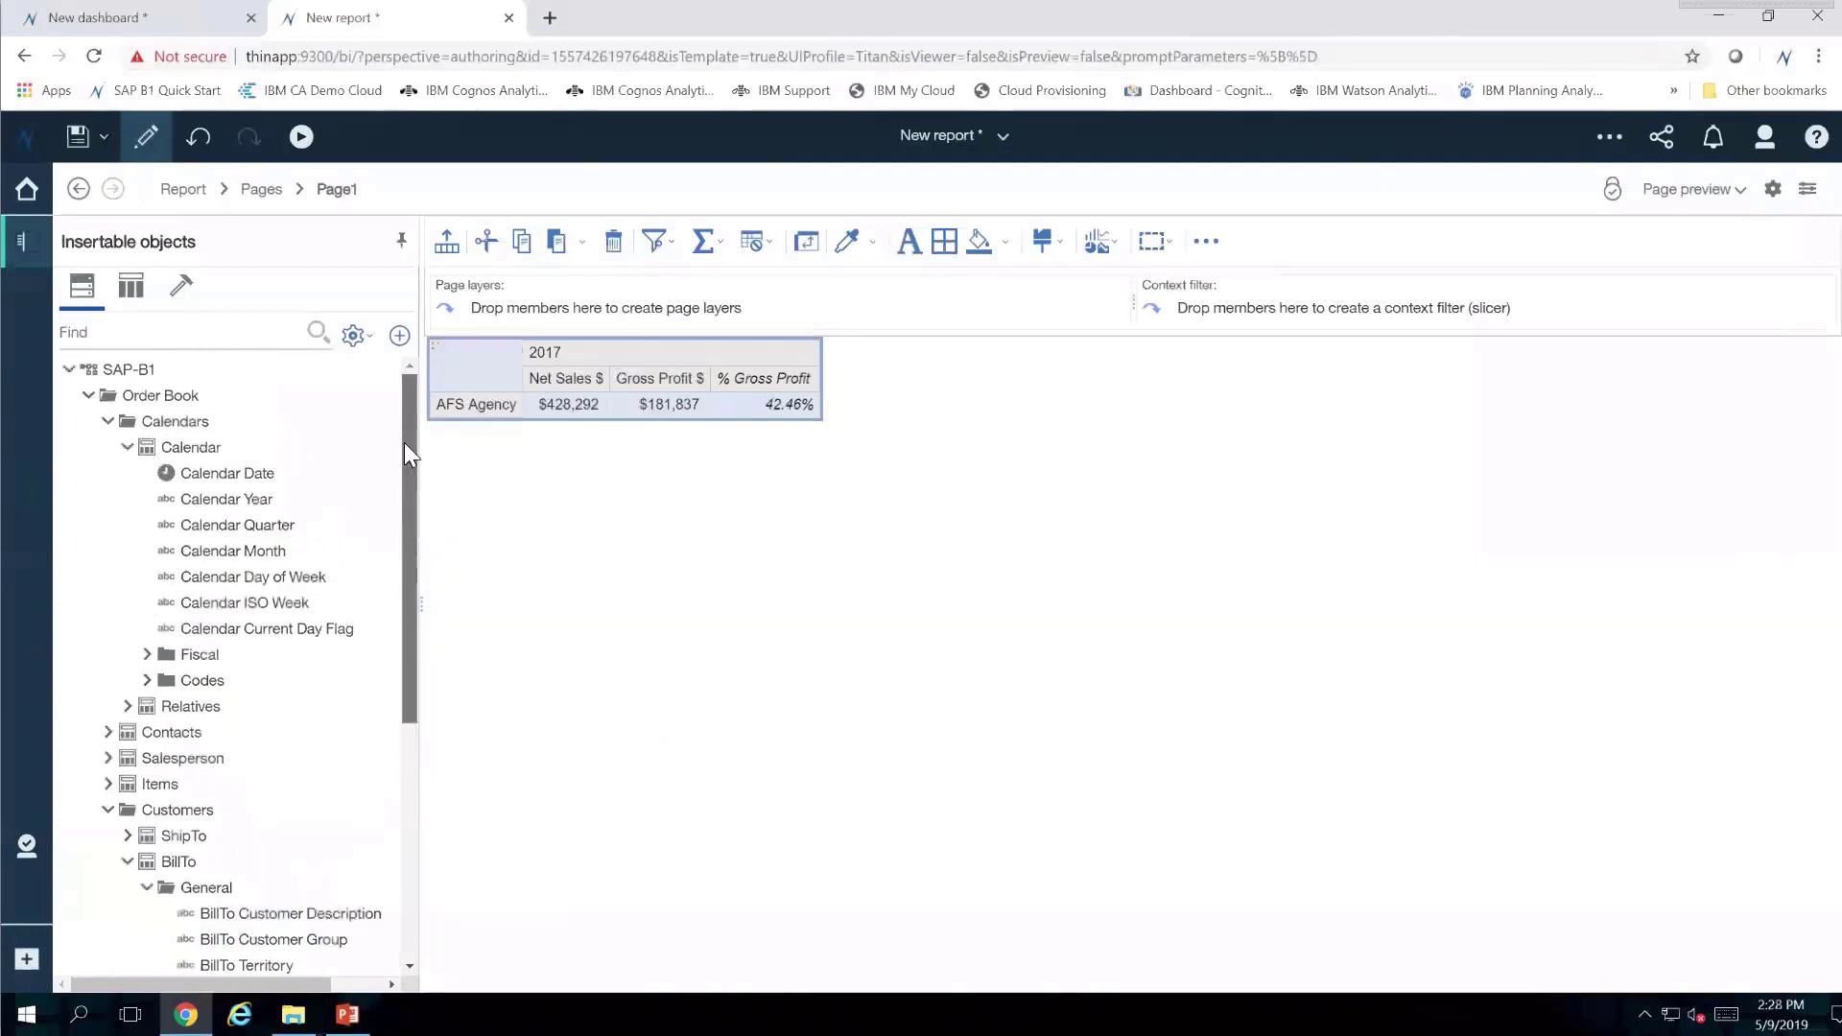
left_click(108, 784)
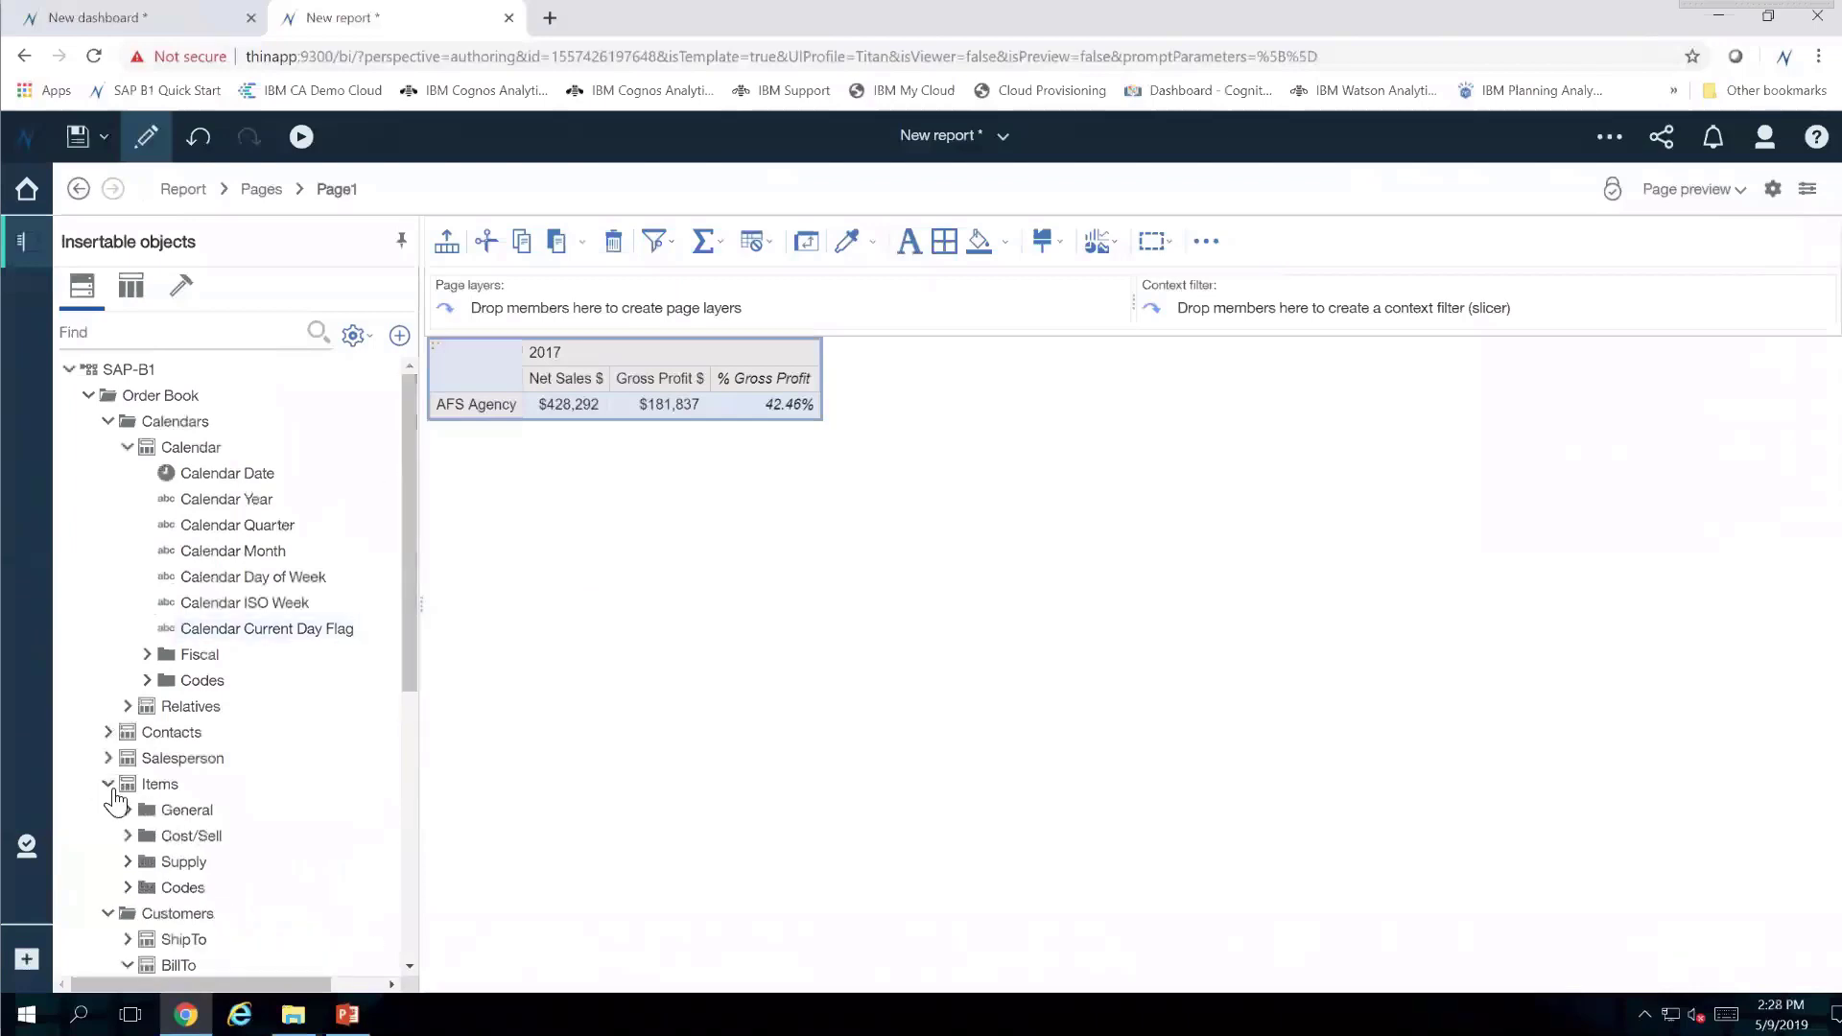
left_click(127, 811)
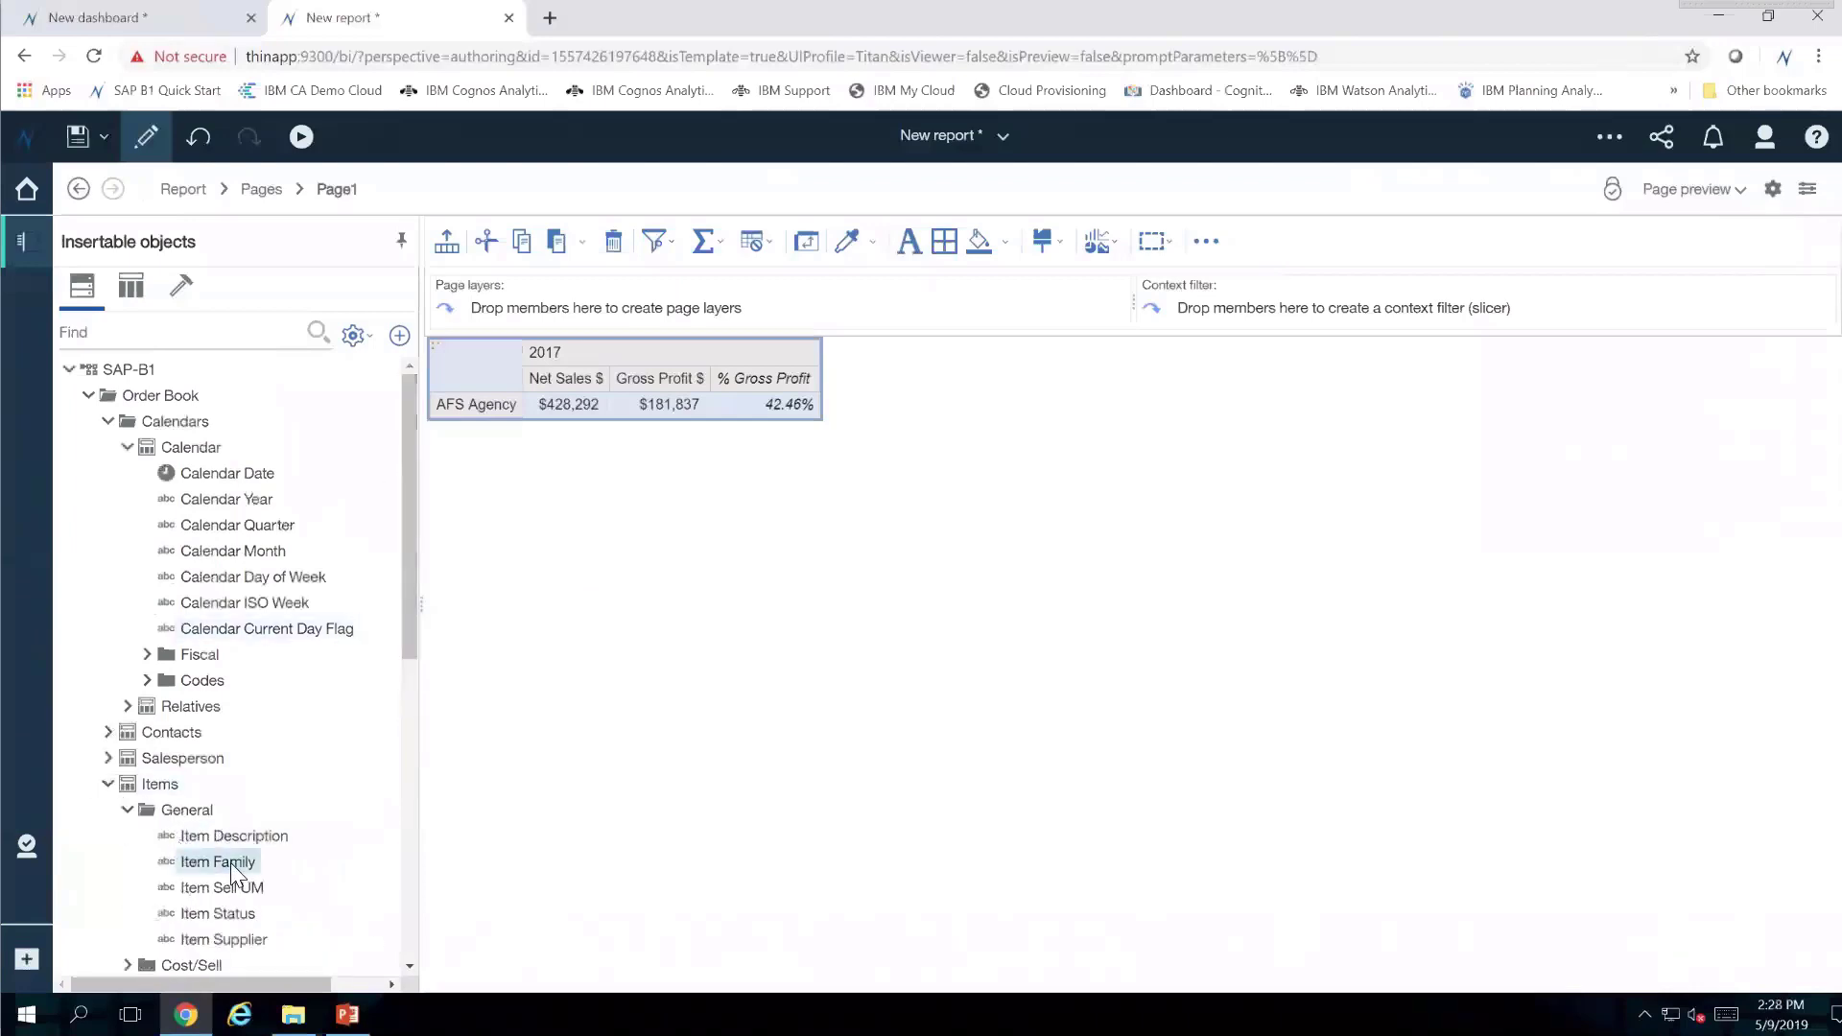
left_click_drag(230, 861, 519, 406)
left_click_drag(518, 405, 518, 405)
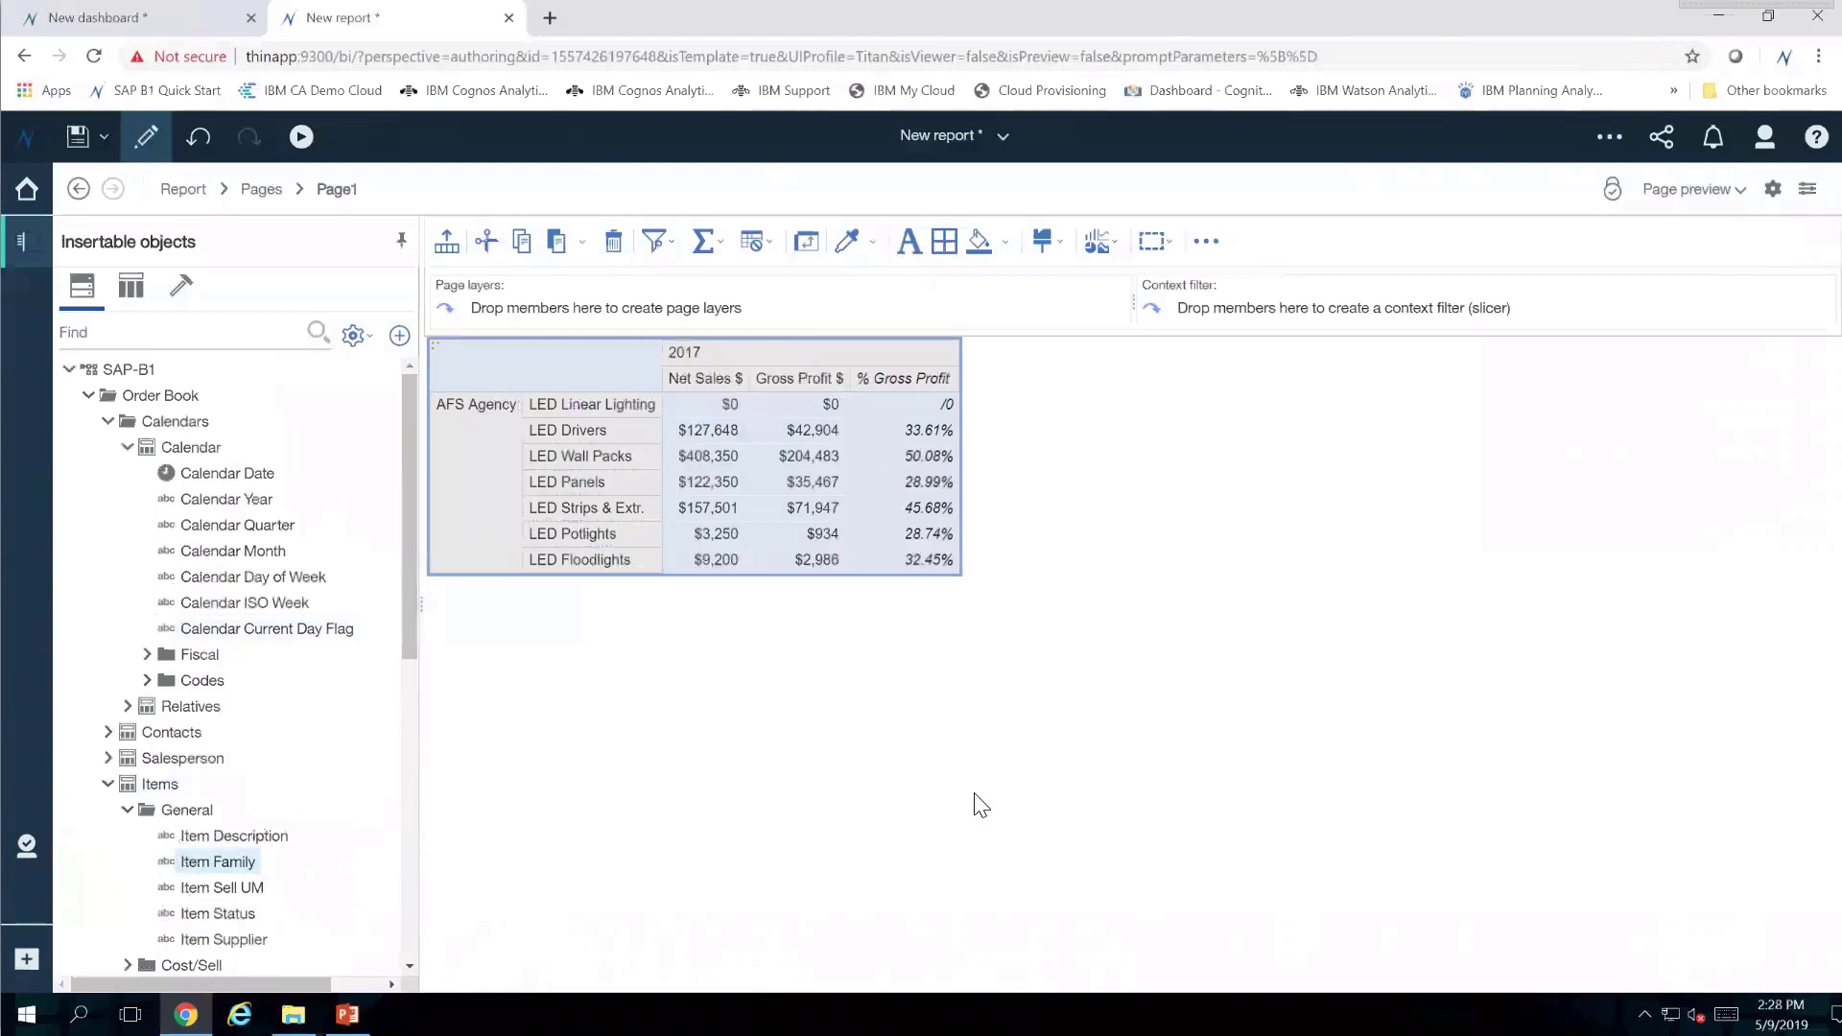
left_click(474, 423)
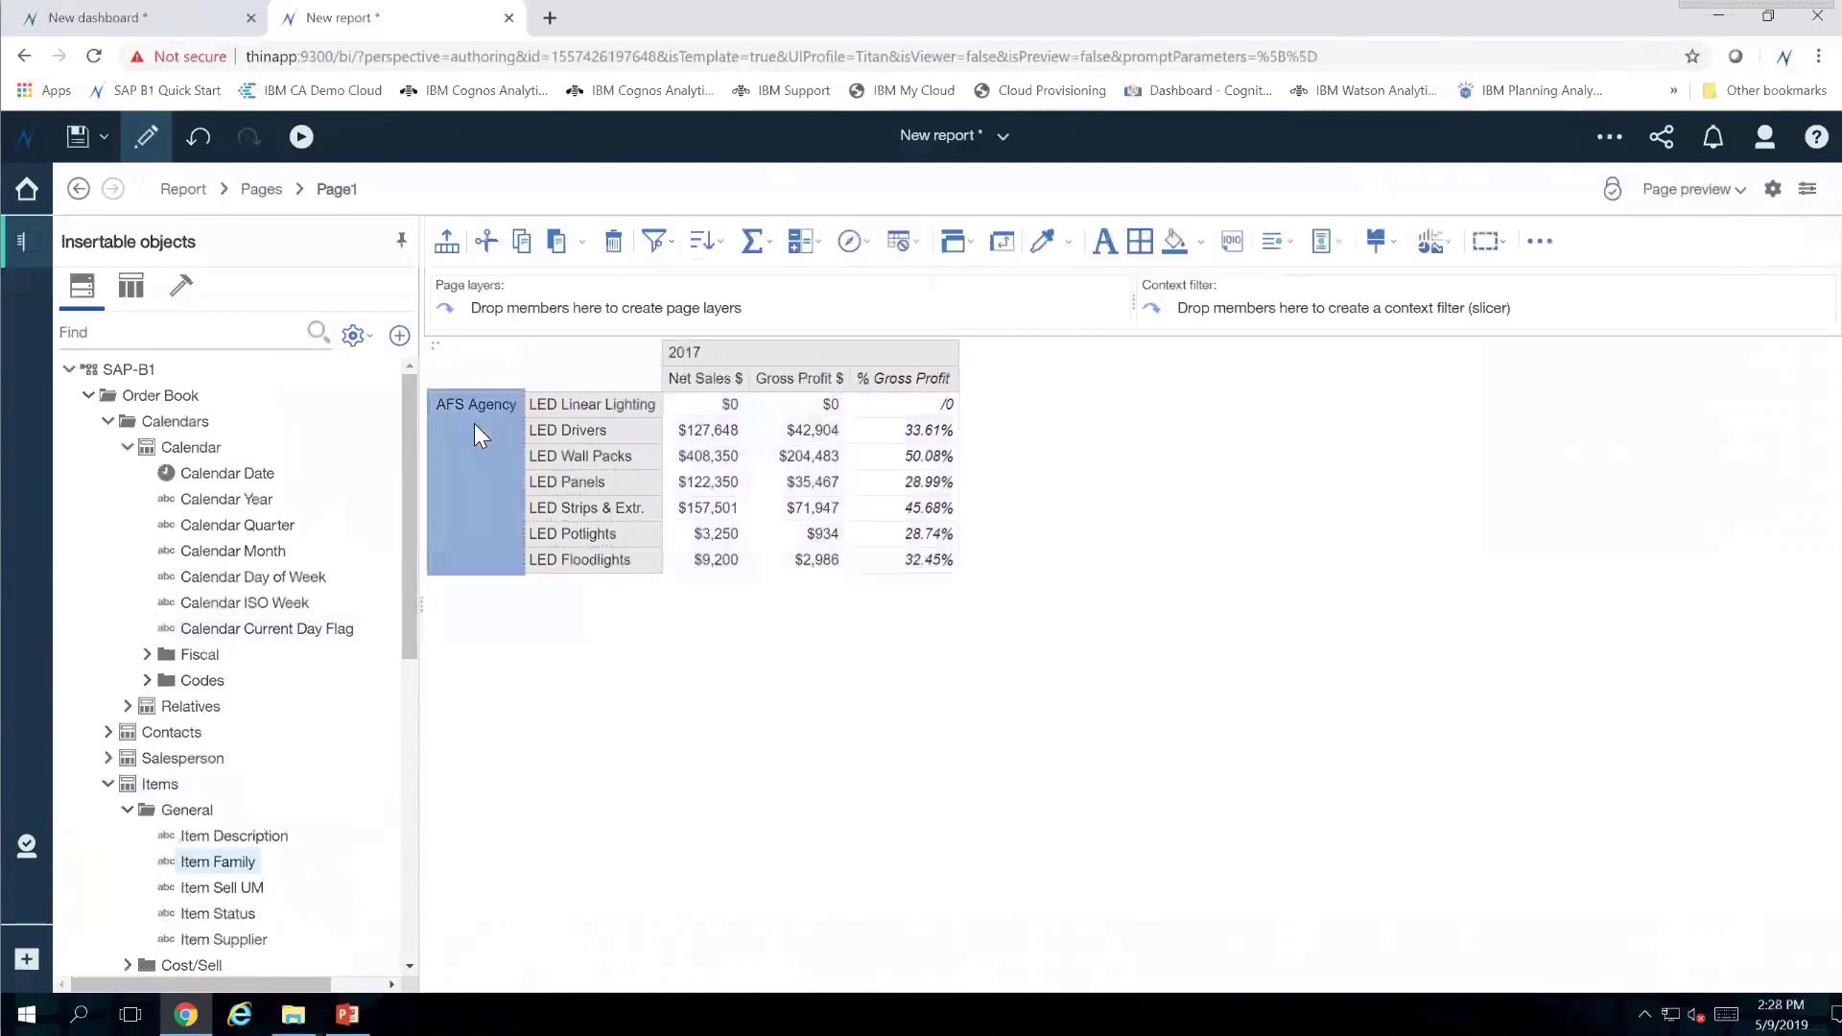
Step: Add a default Summary row totalling $828,299 net sales, $358,721 gross profit and 43.31%
left_click(771, 247)
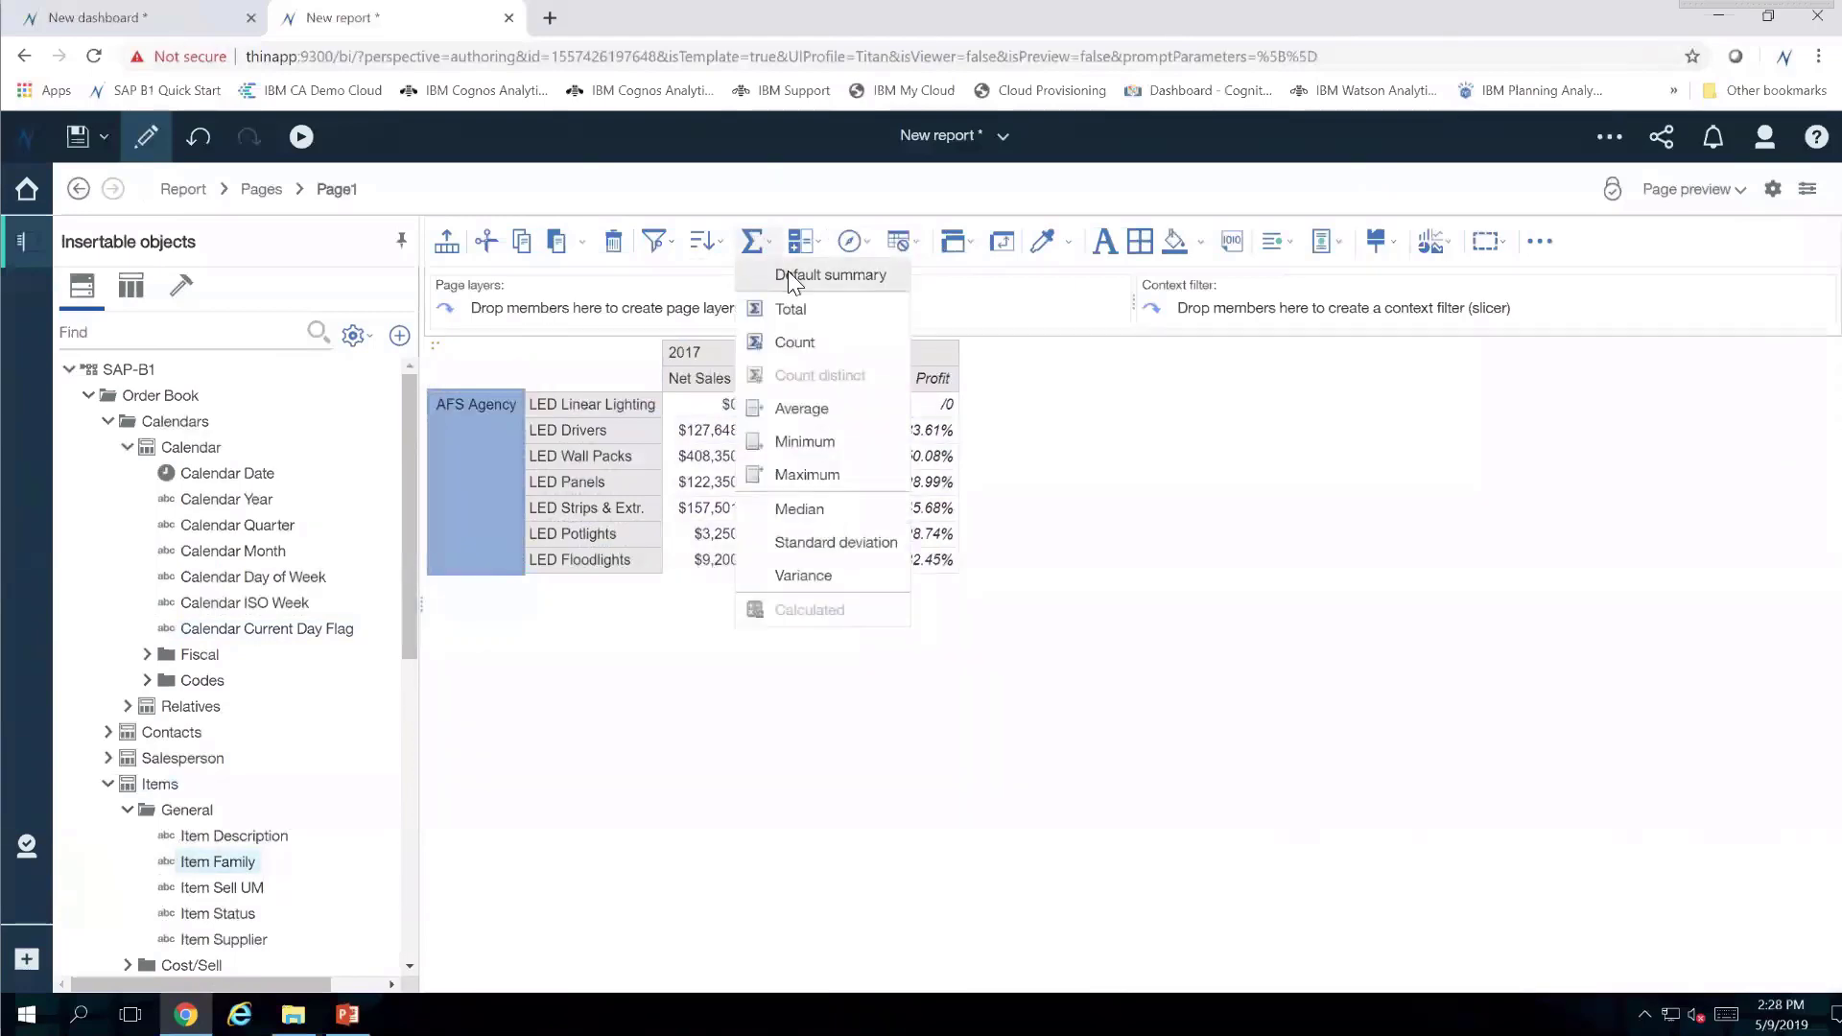
left_click(786, 274)
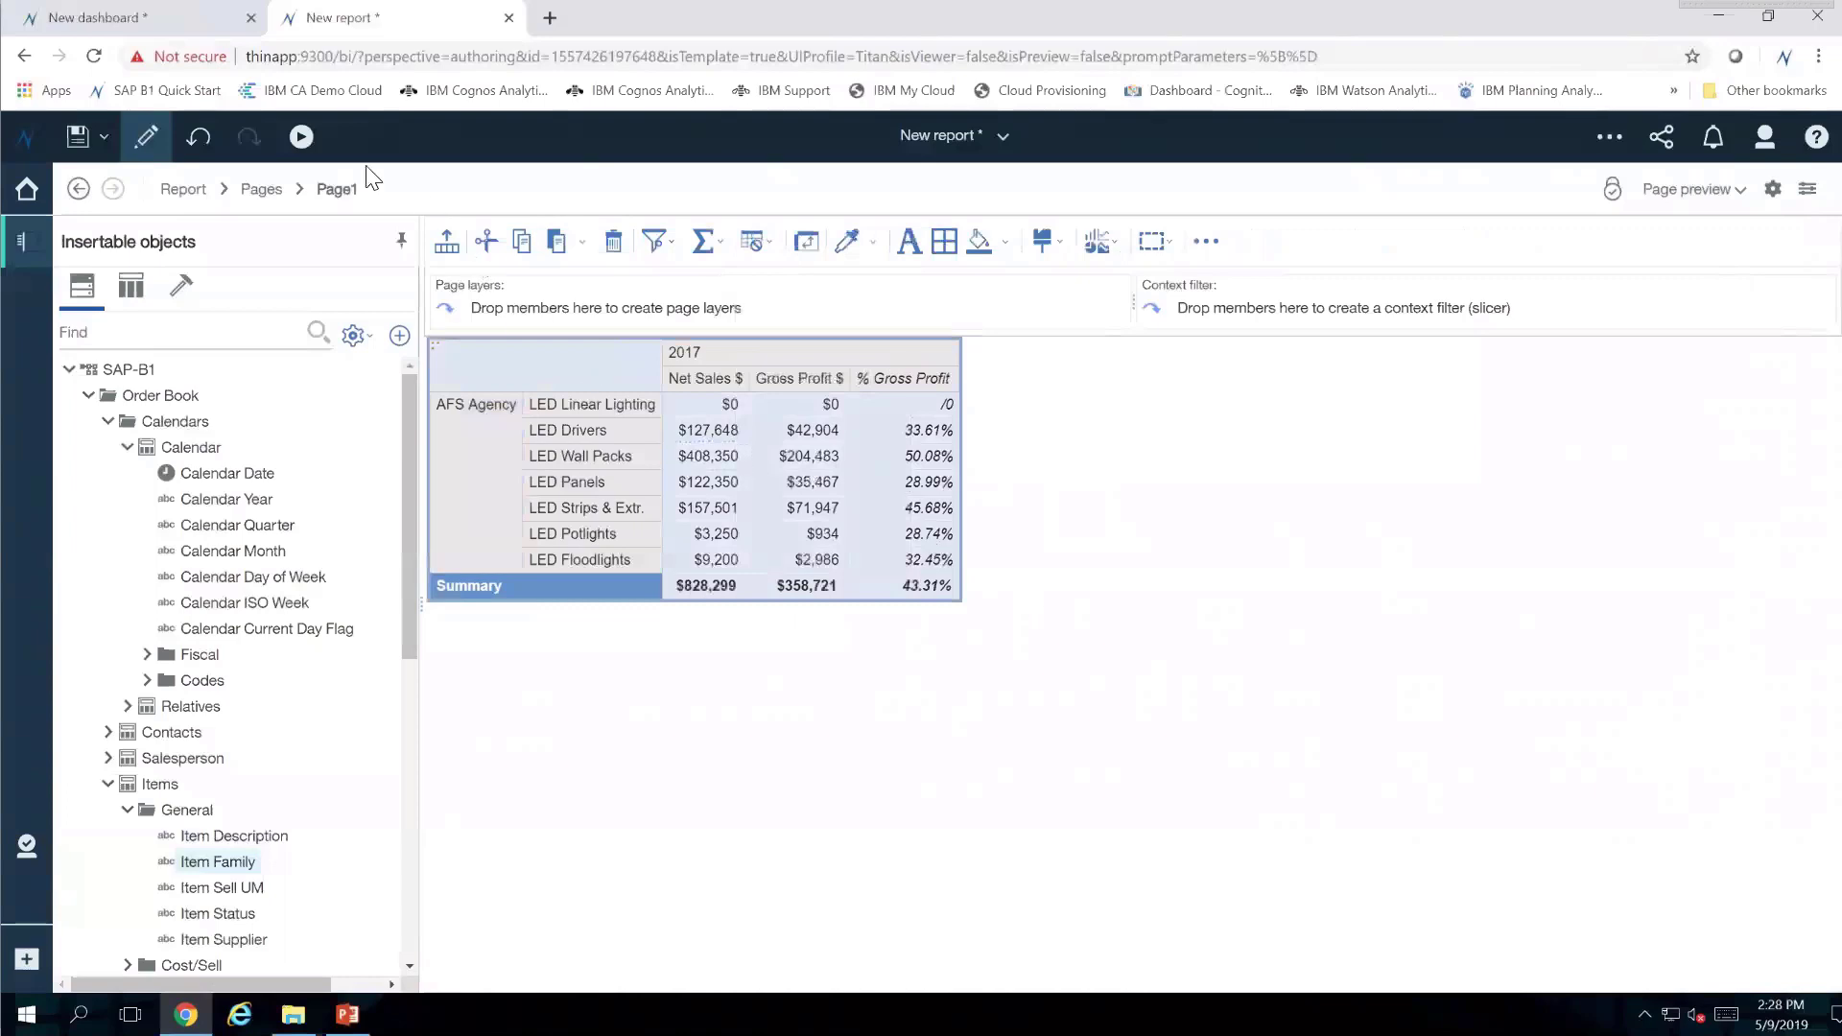
left_click(301, 137)
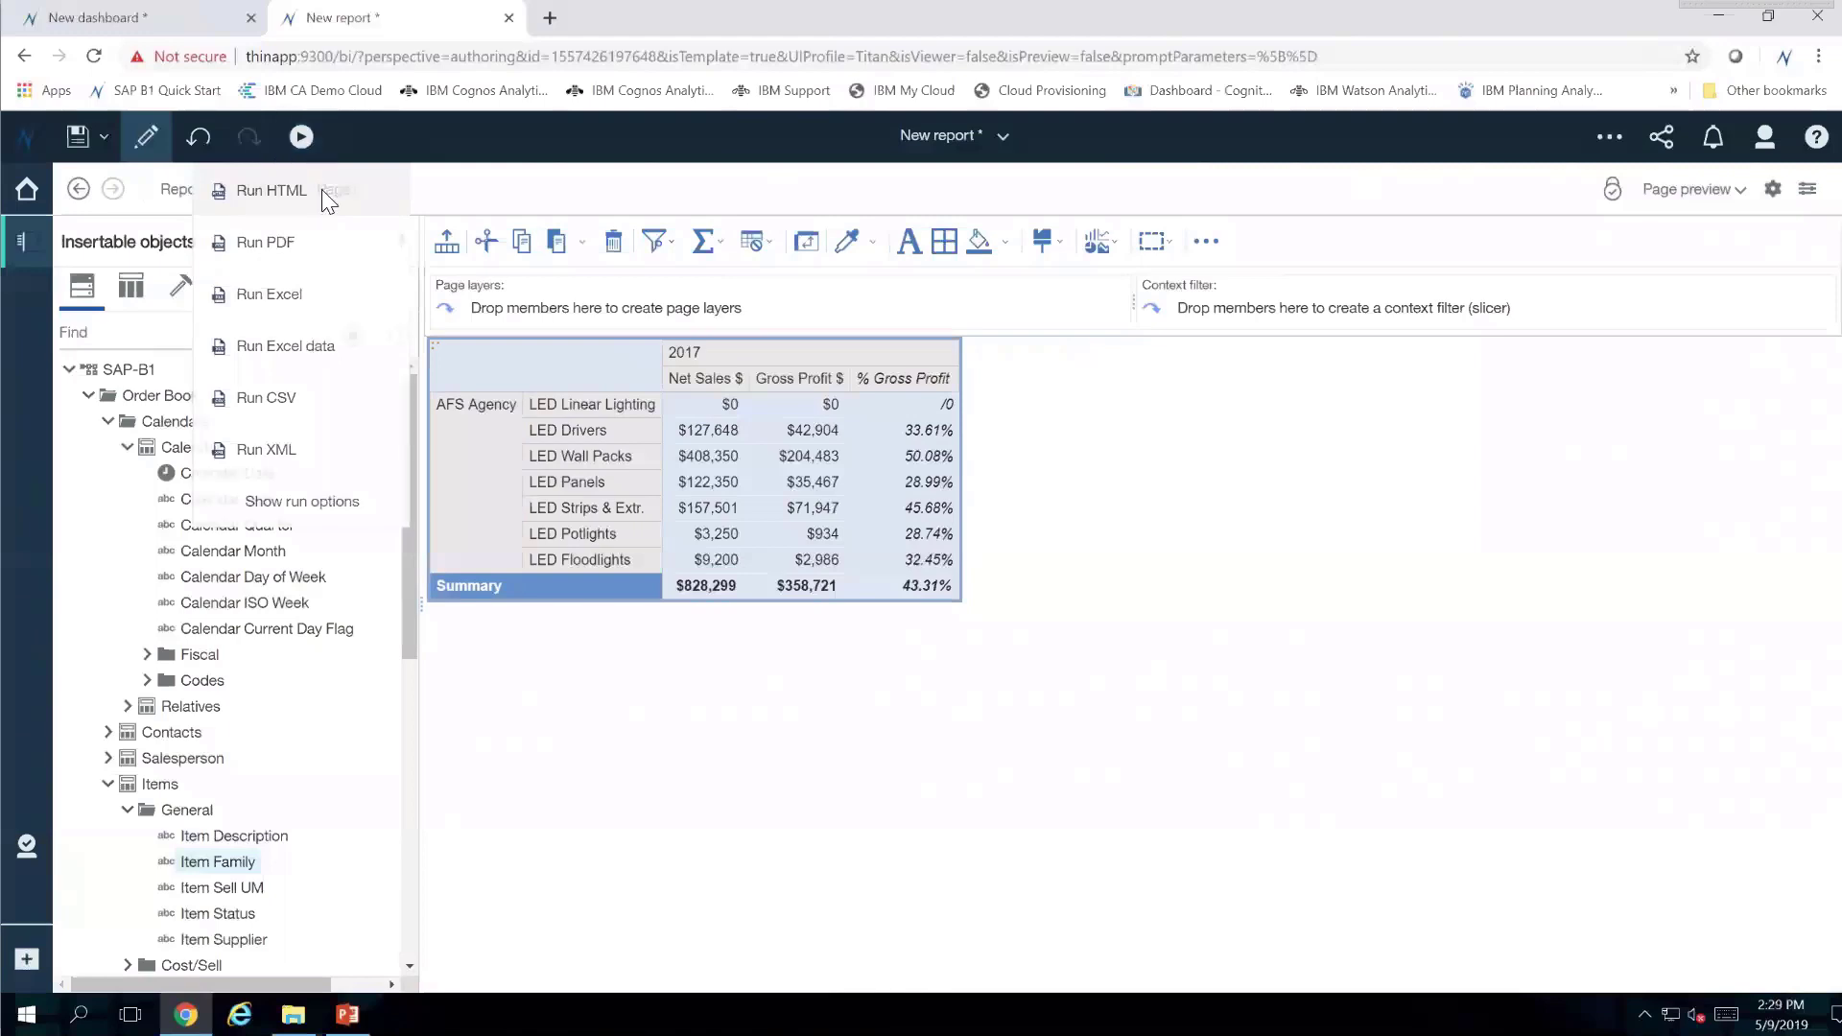
Step: Run the report as HTML for calendar year 2017 and a chosen BillTo salesperson
left_click(271, 190)
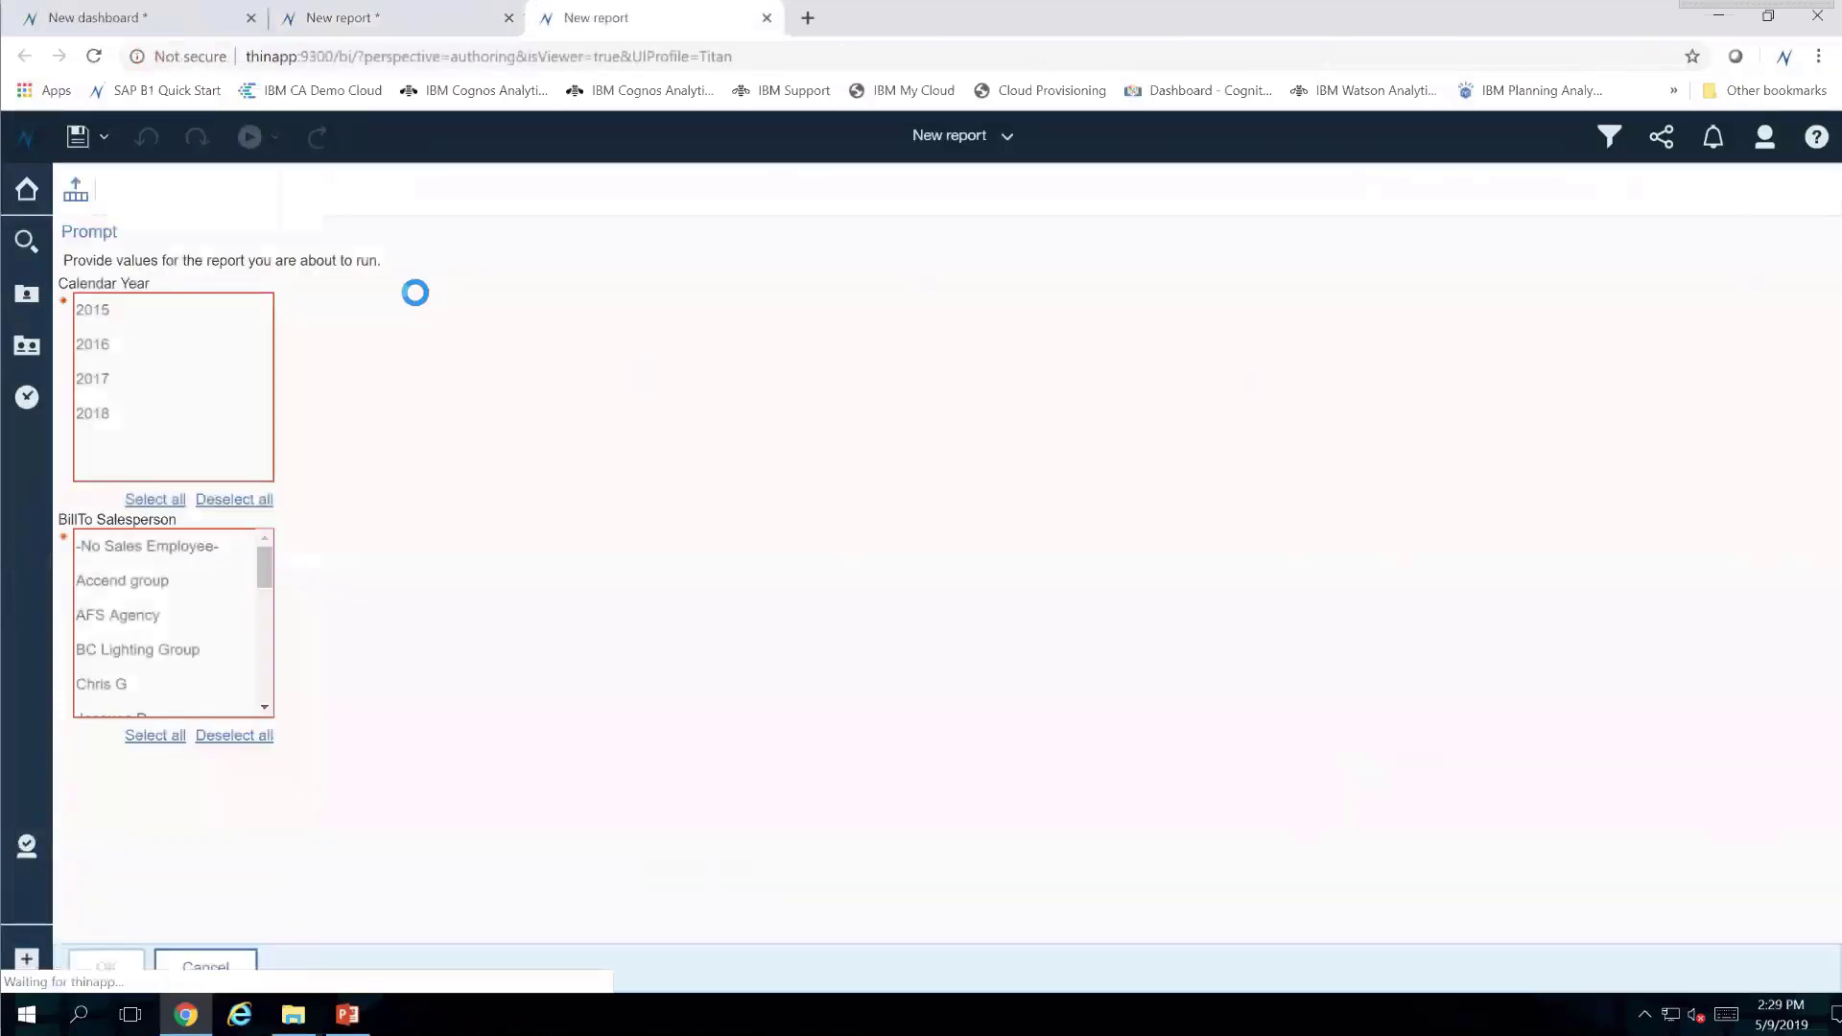
left_click(134, 378)
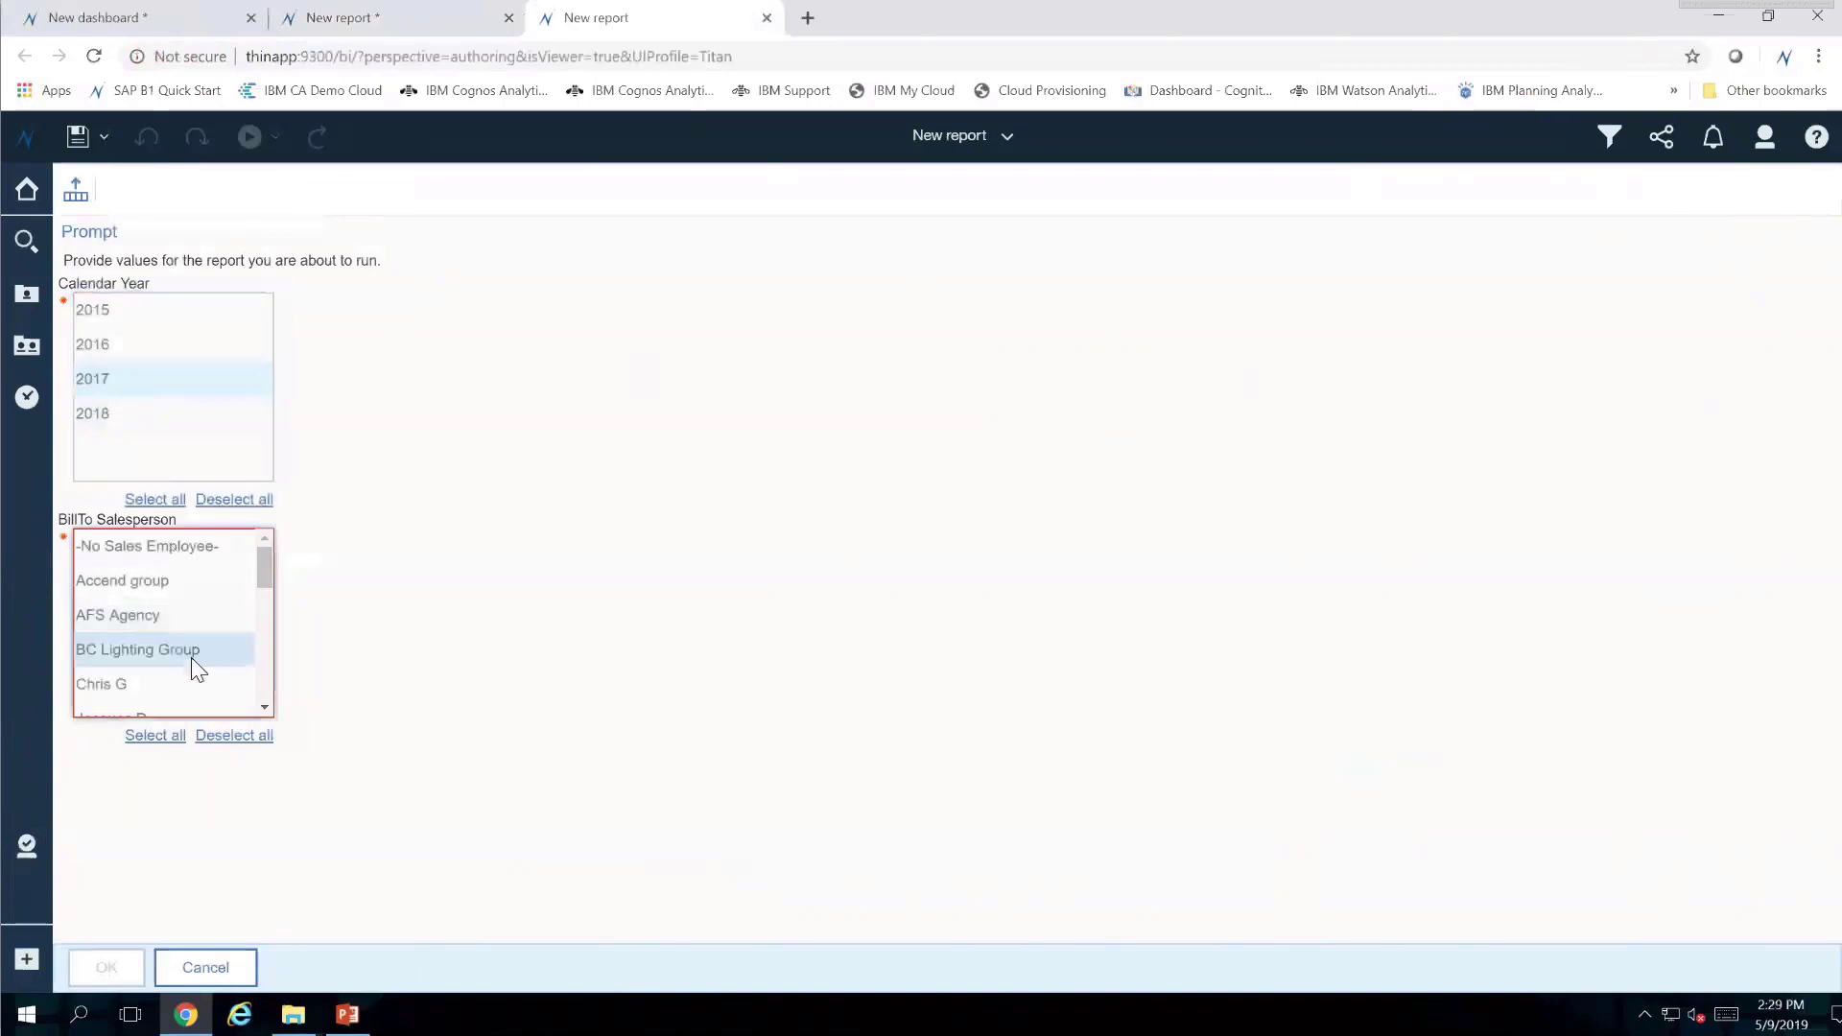
left_click(142, 683)
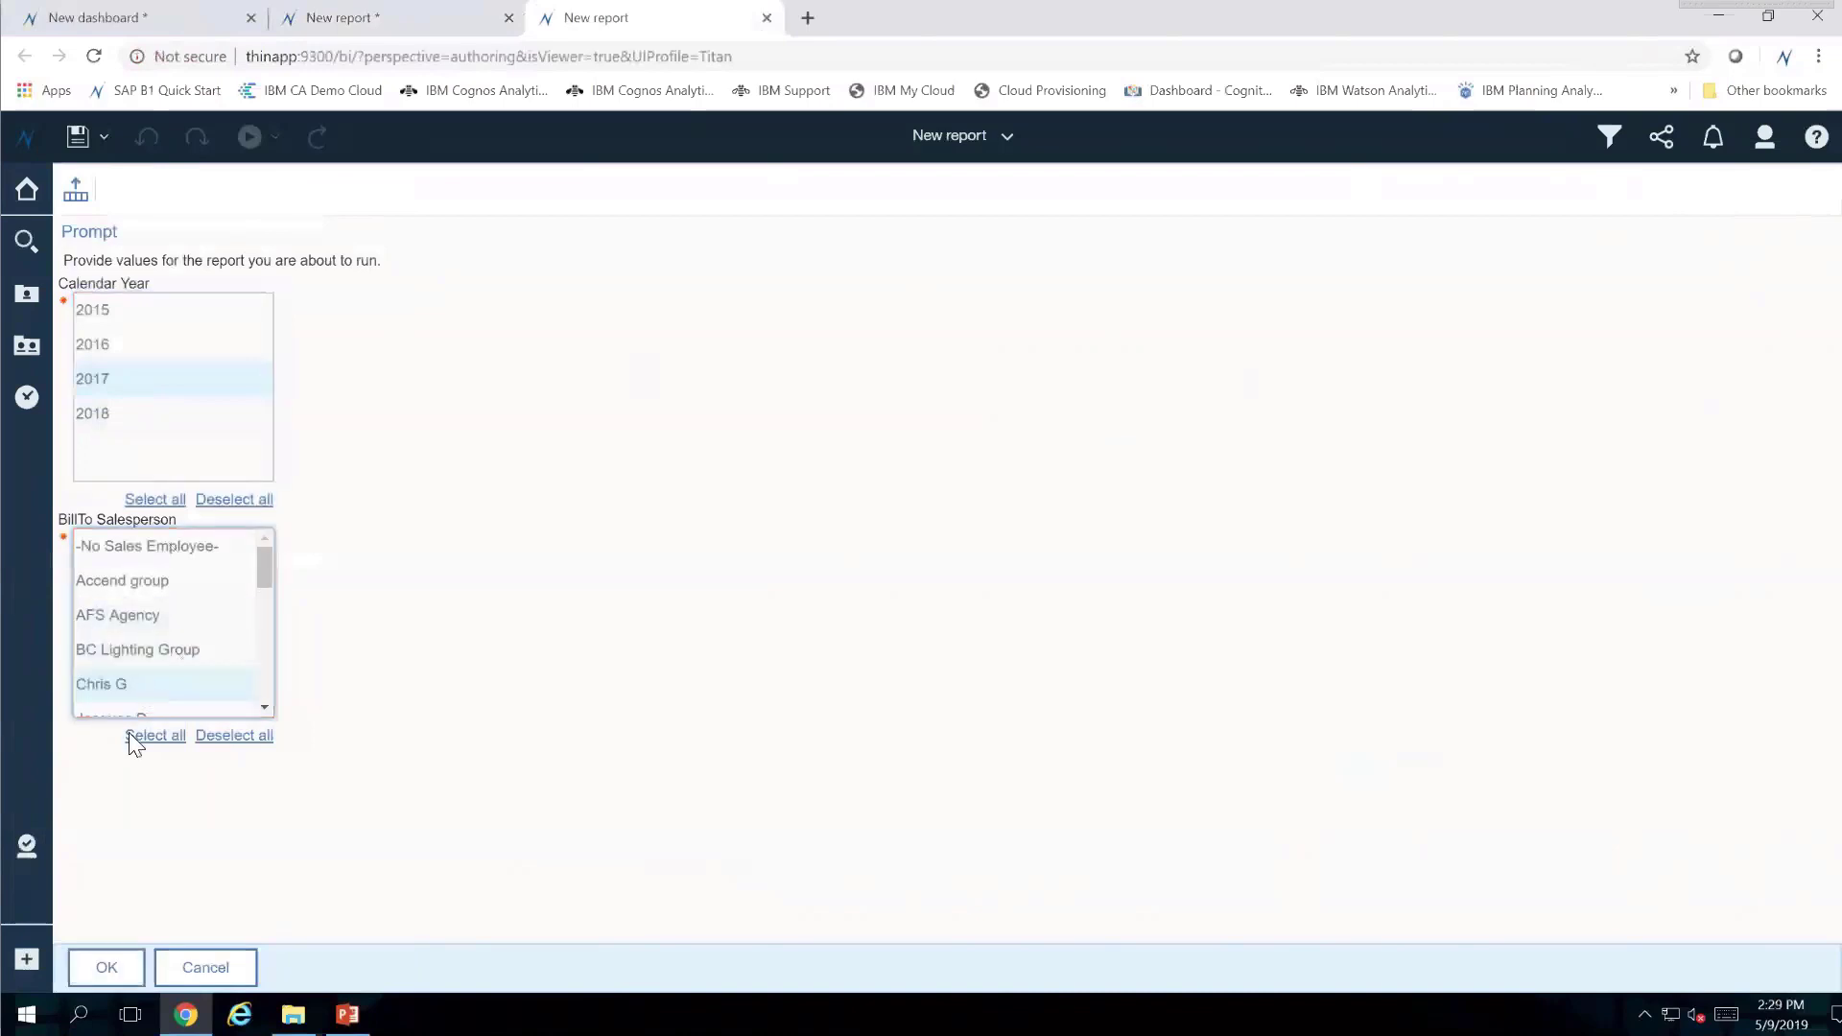
left_click(106, 969)
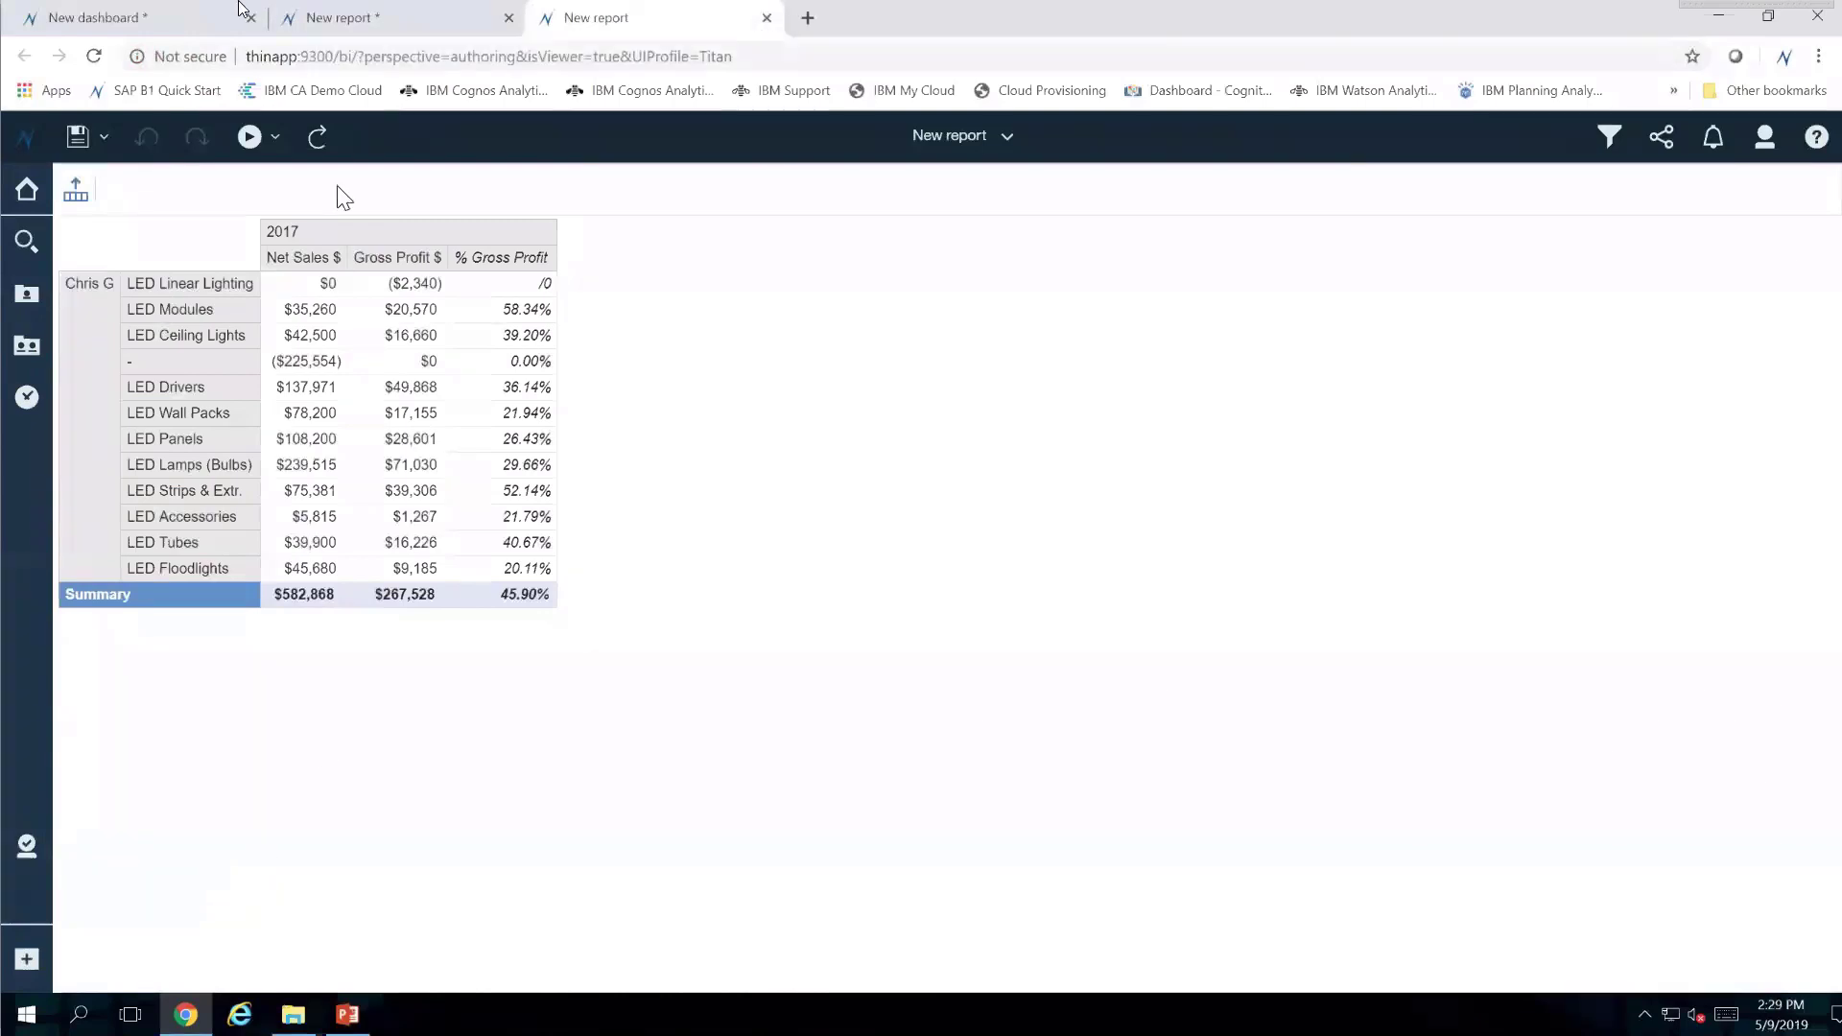
left_click(378, 20)
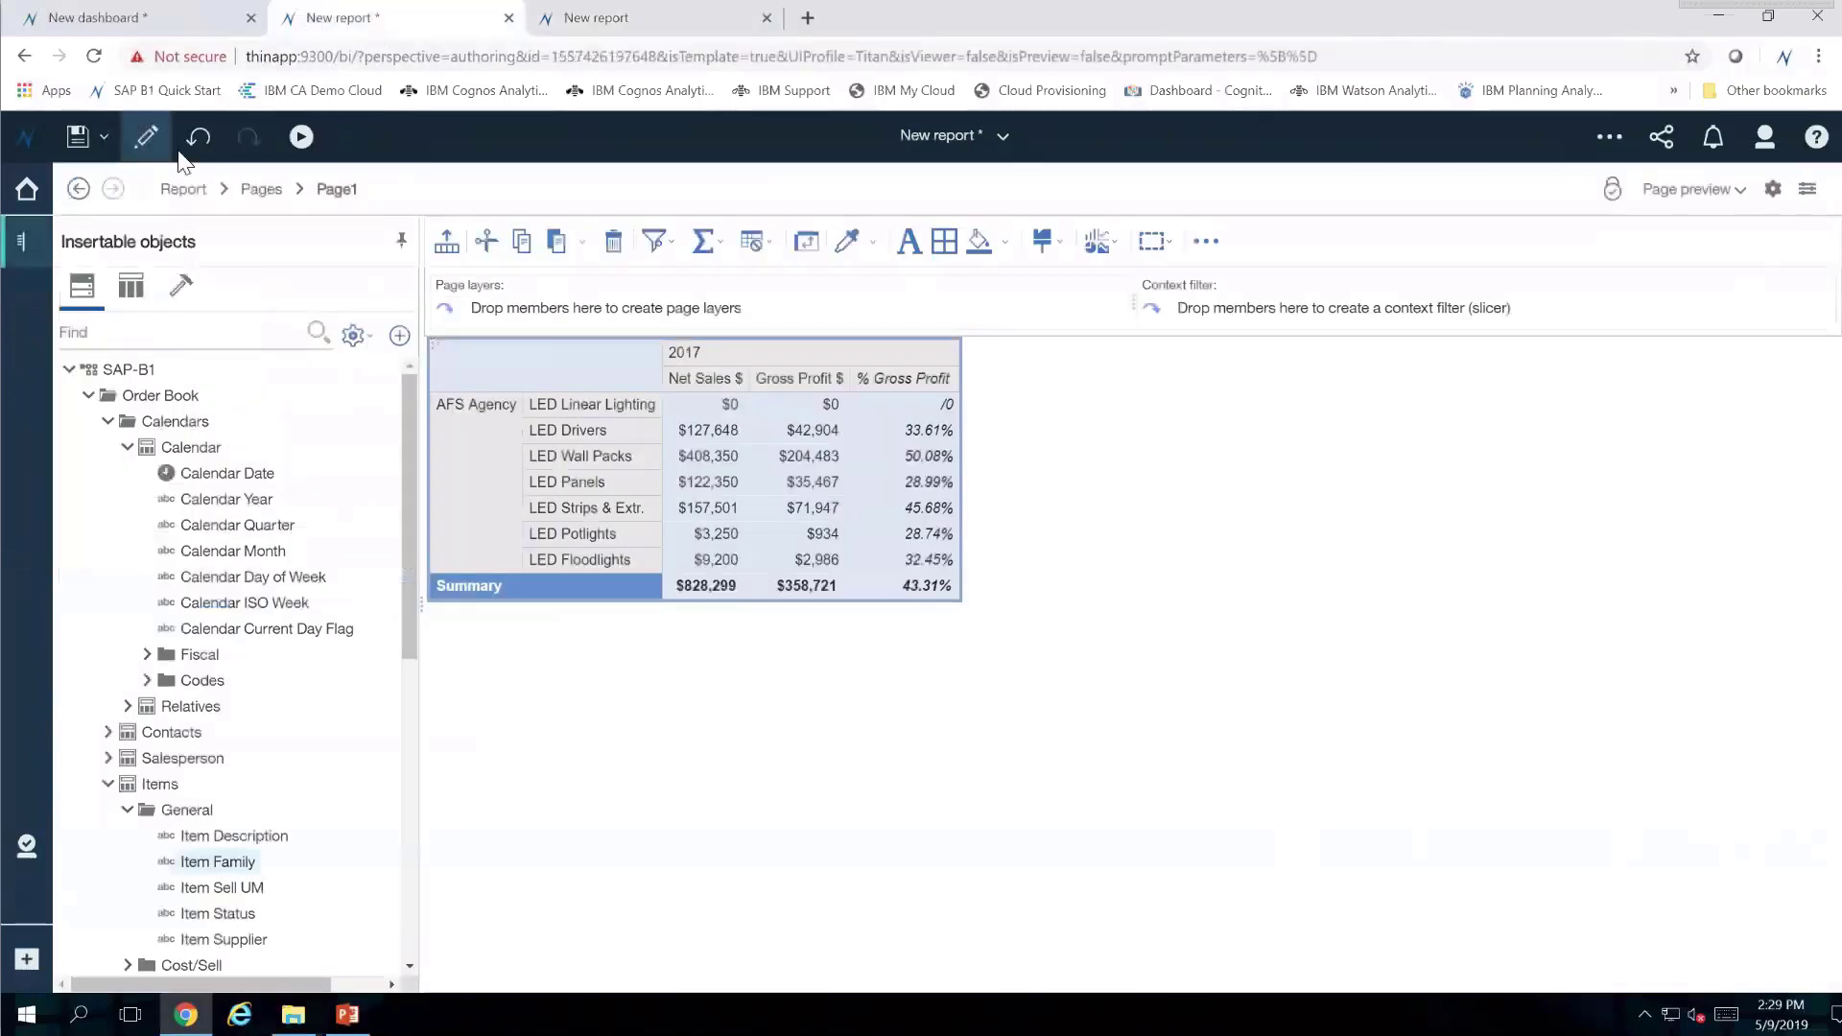
Step: Save the report to My content, overwriting Sales Report by Item Family by Salesman
left_click(105, 138)
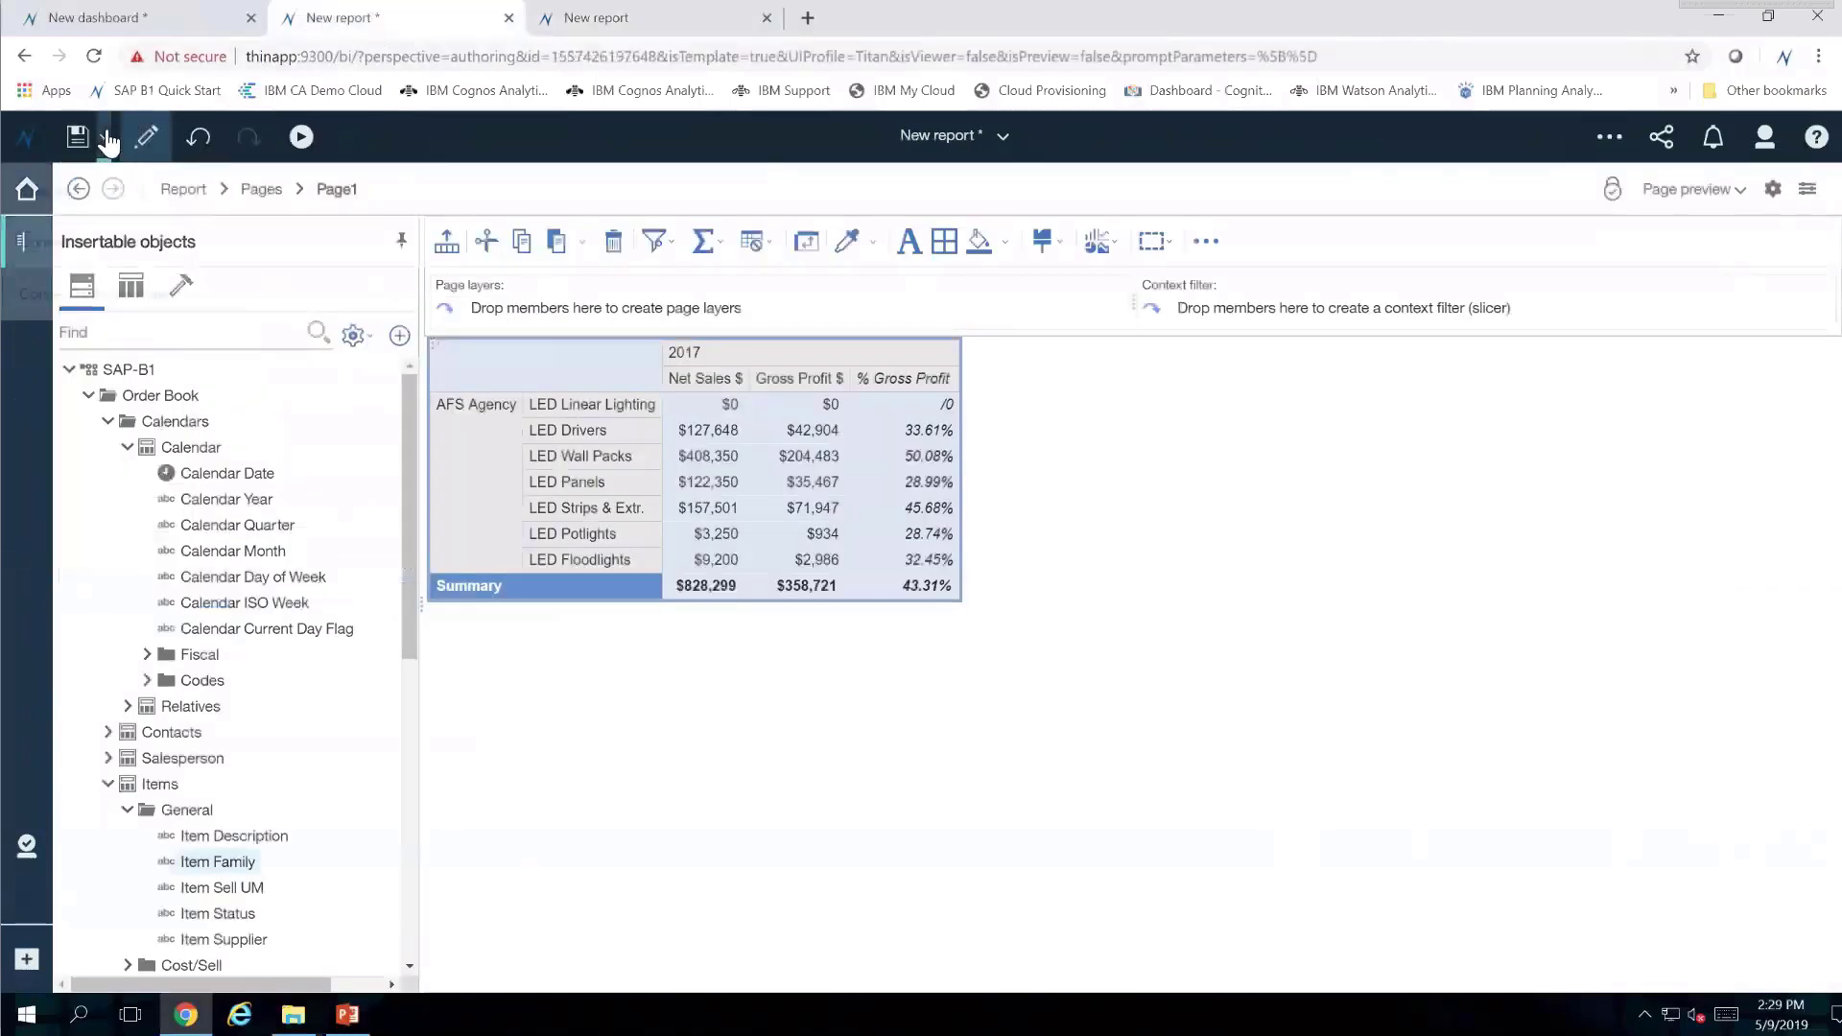
left_click(96, 196)
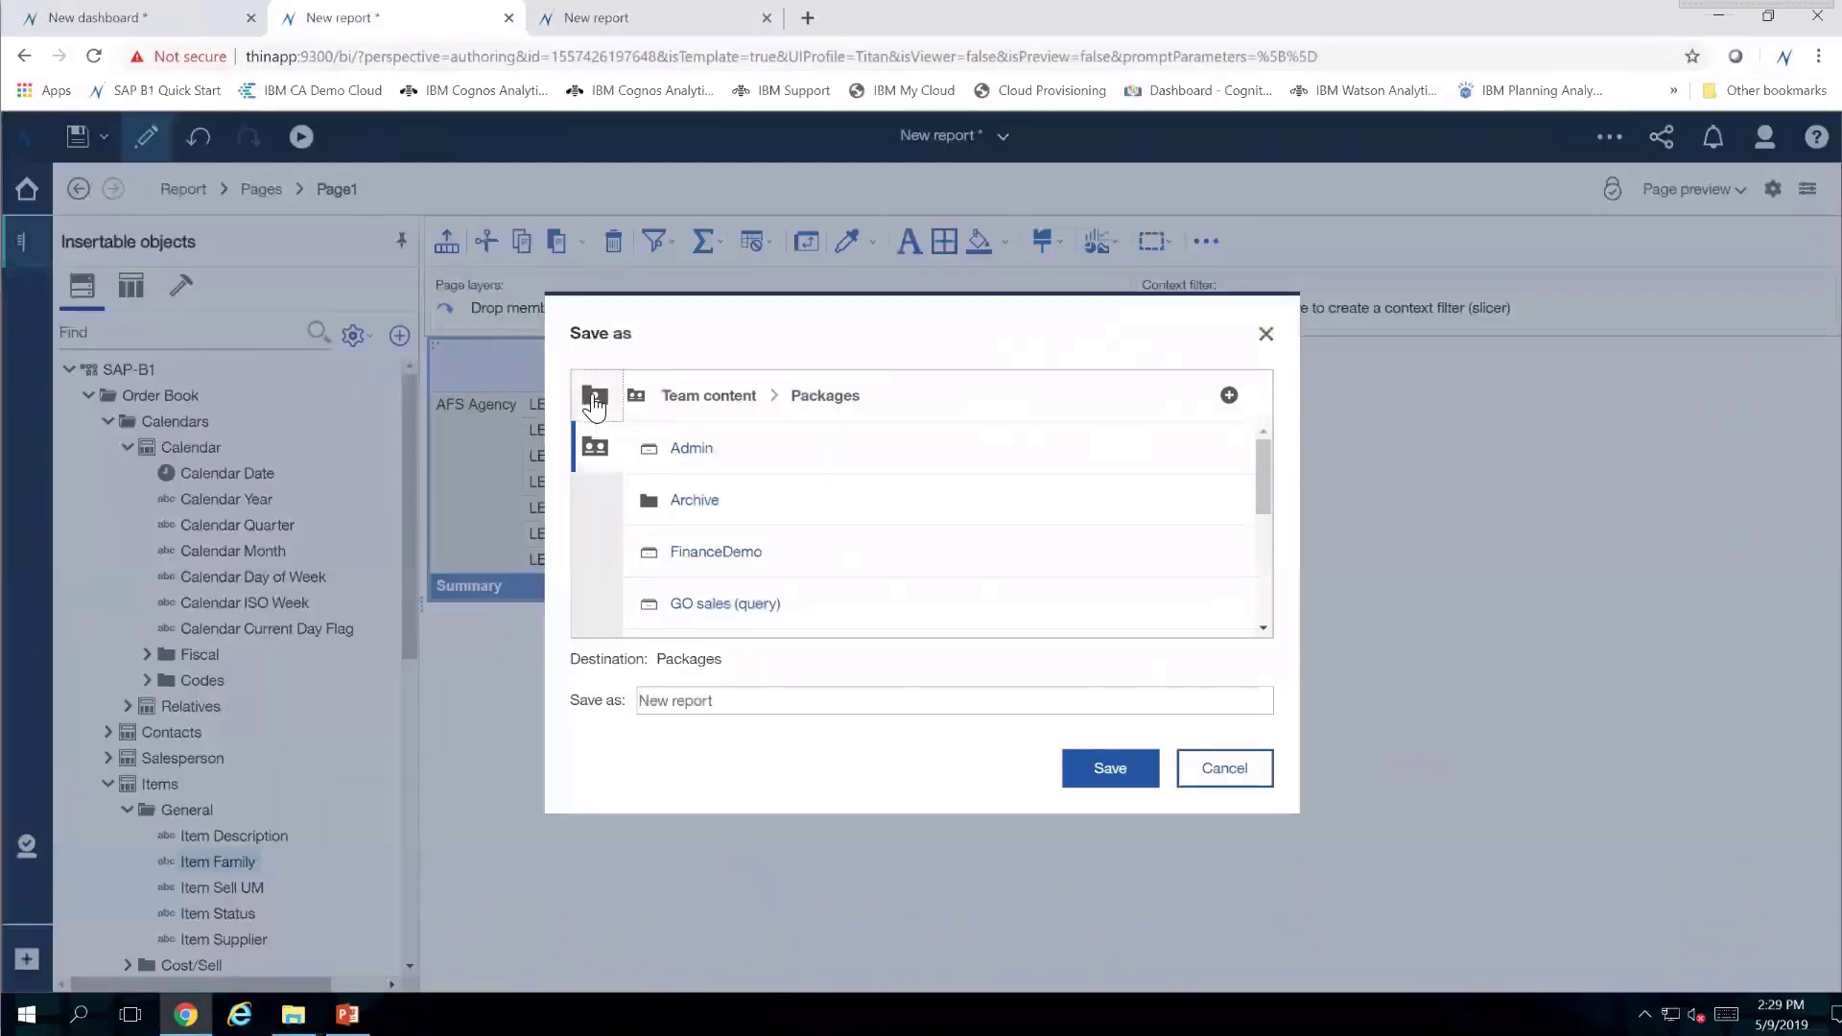
left_click(594, 396)
left_click_drag(1266, 477, 1264, 522)
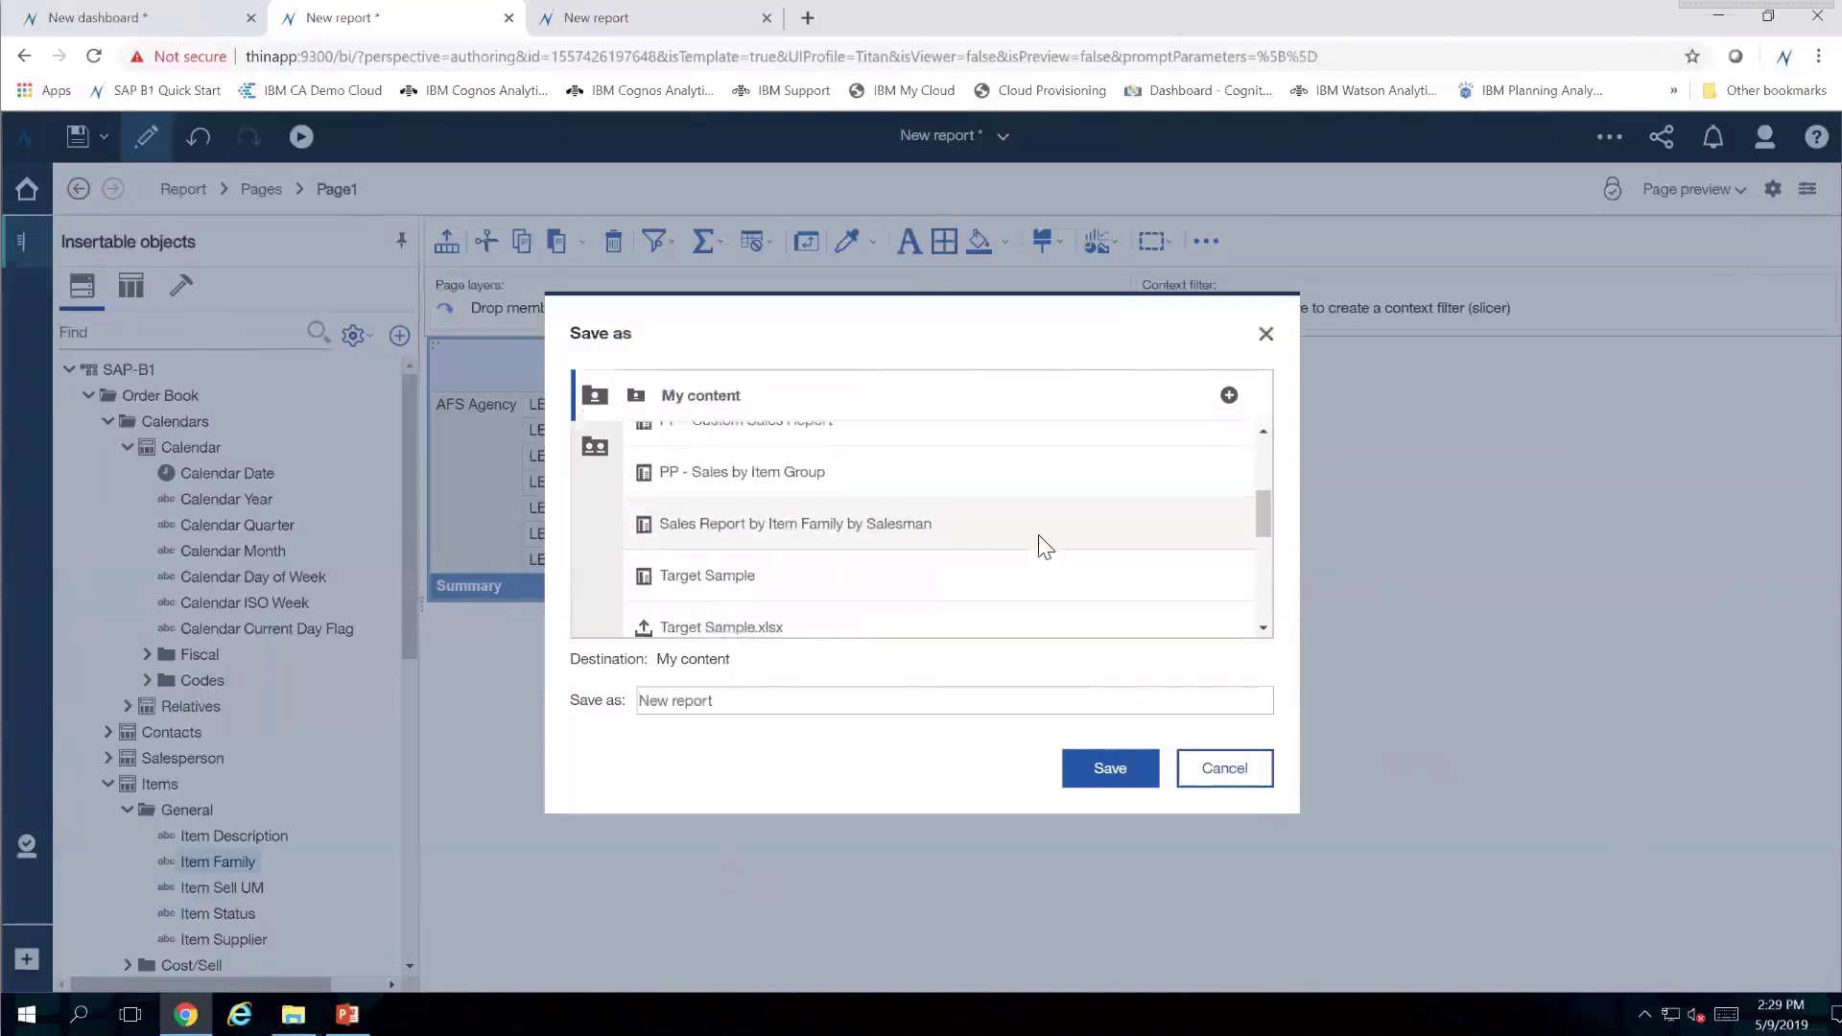
left_click(956, 540)
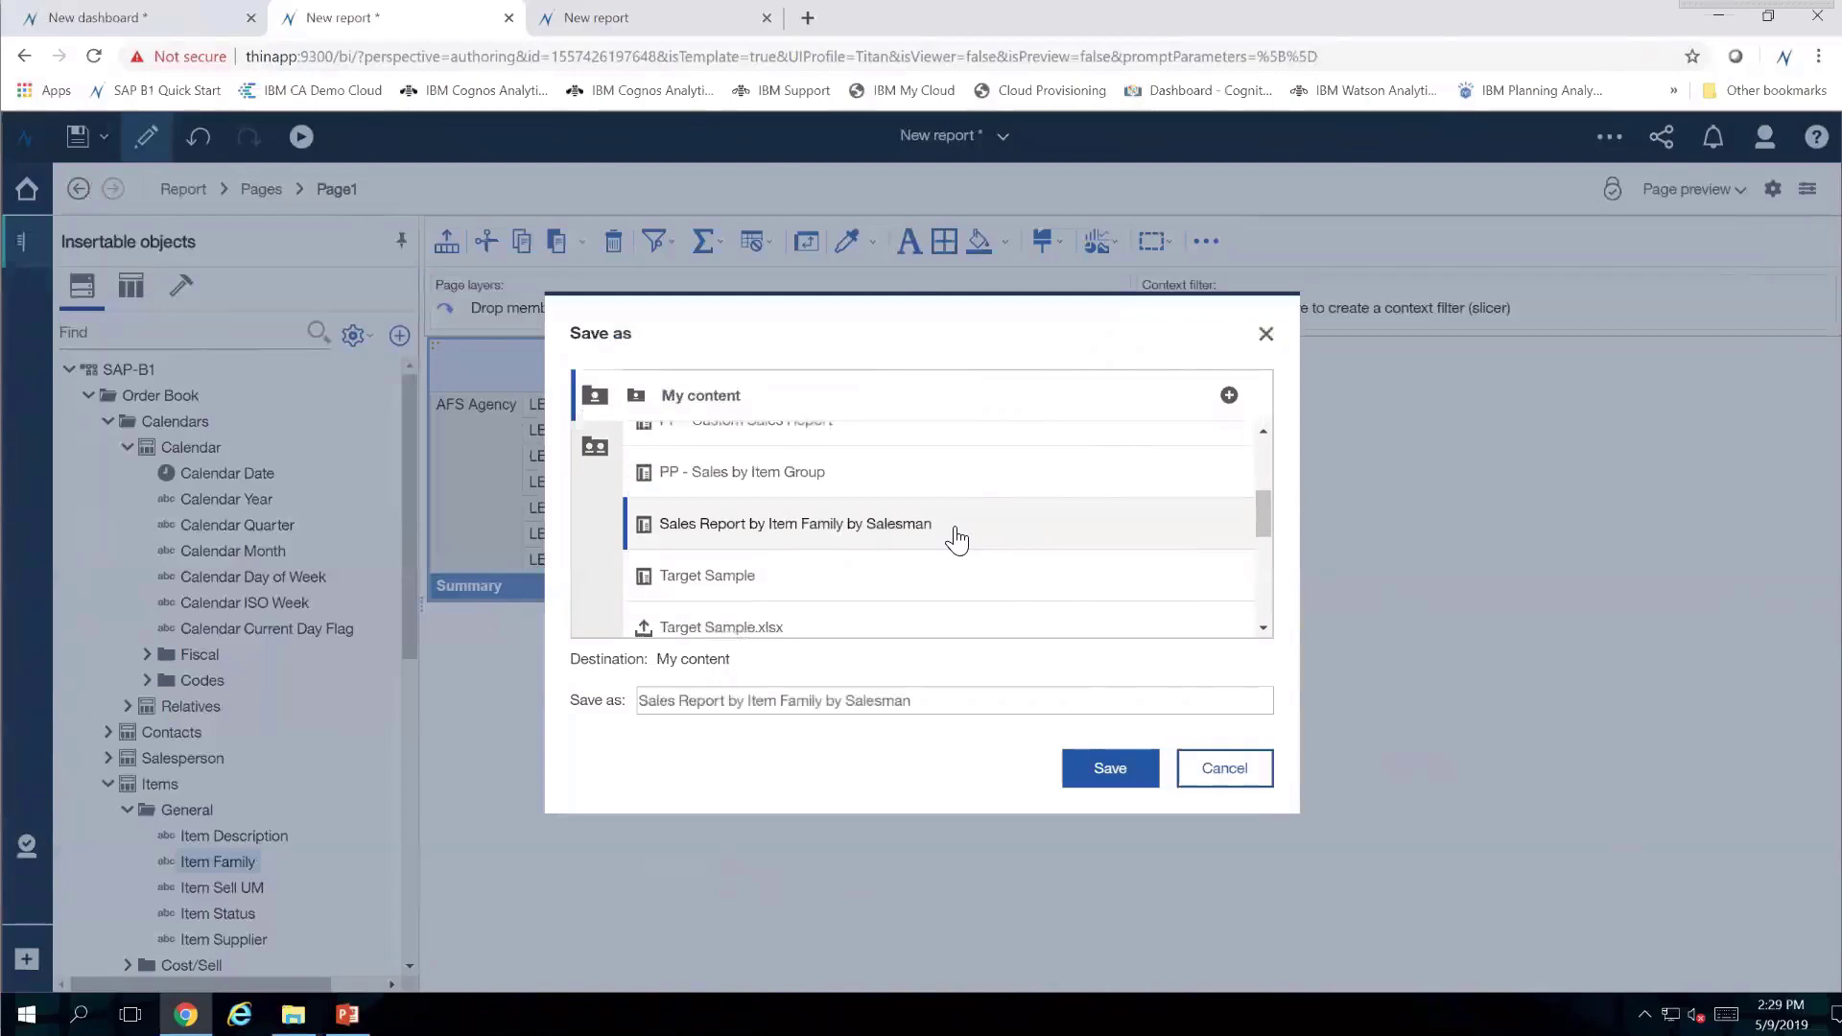
left_click(1108, 785)
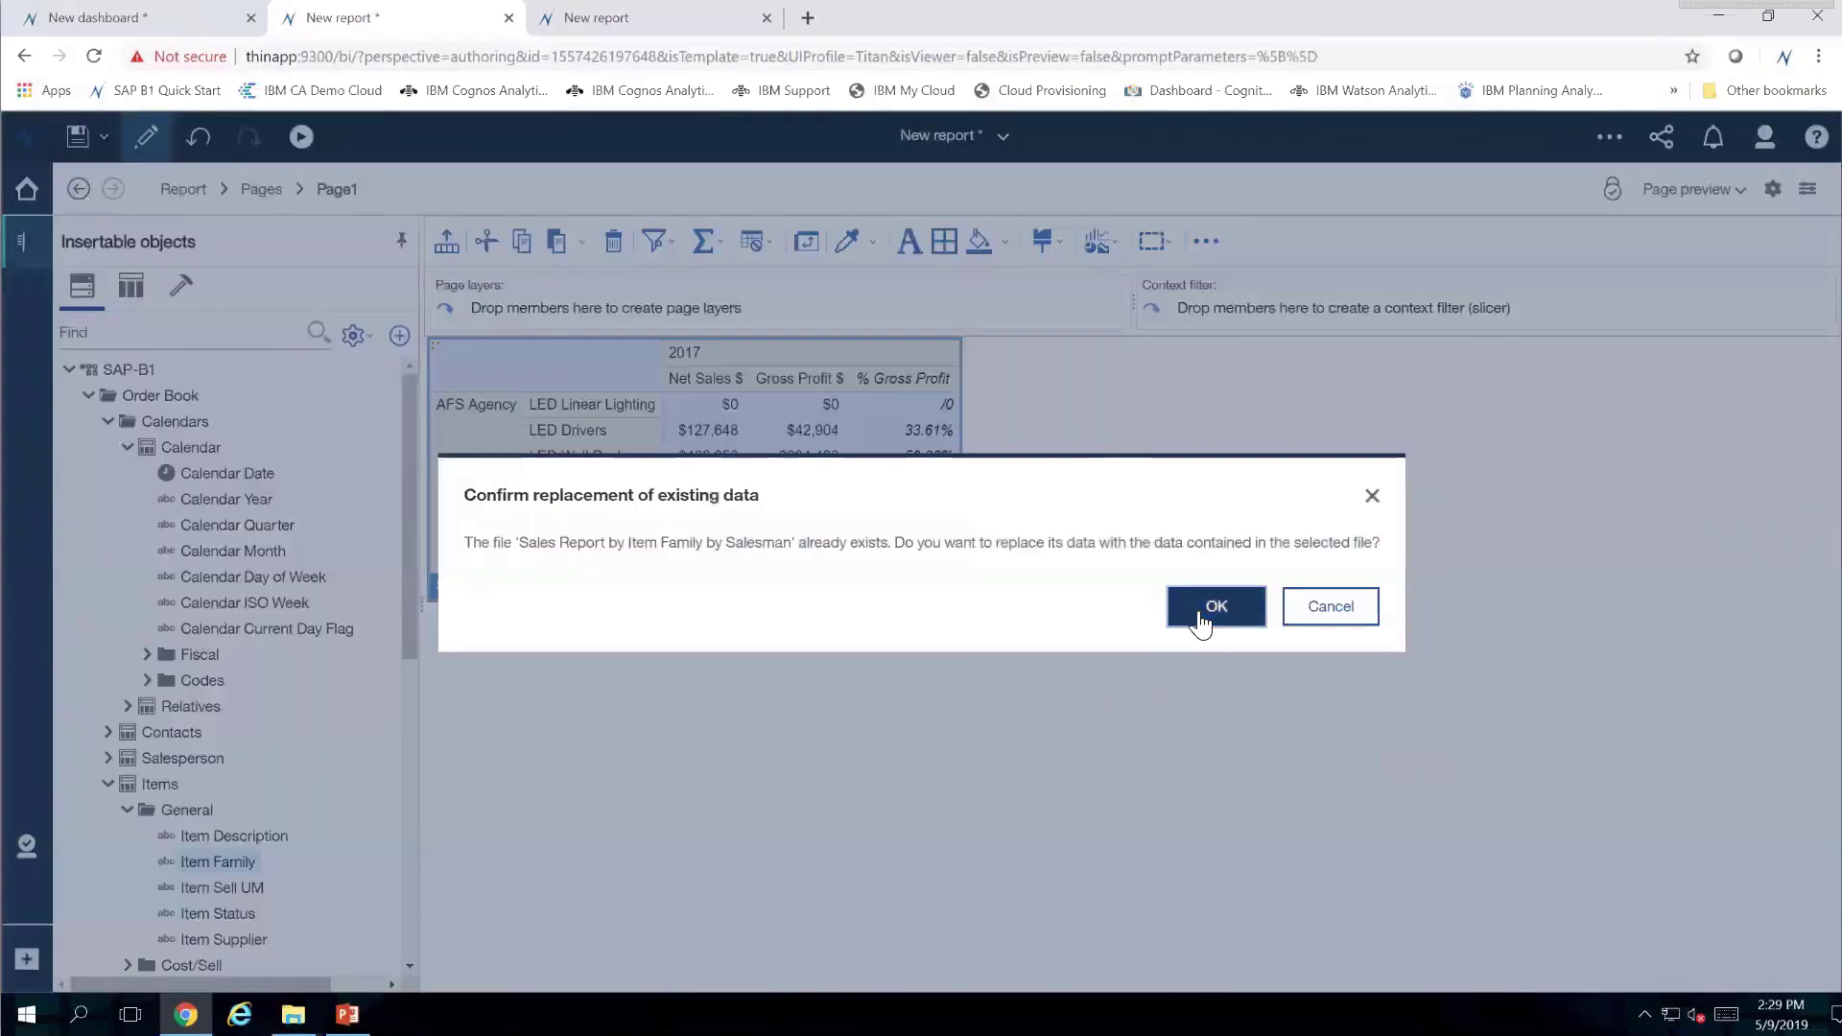
left_click(1214, 607)
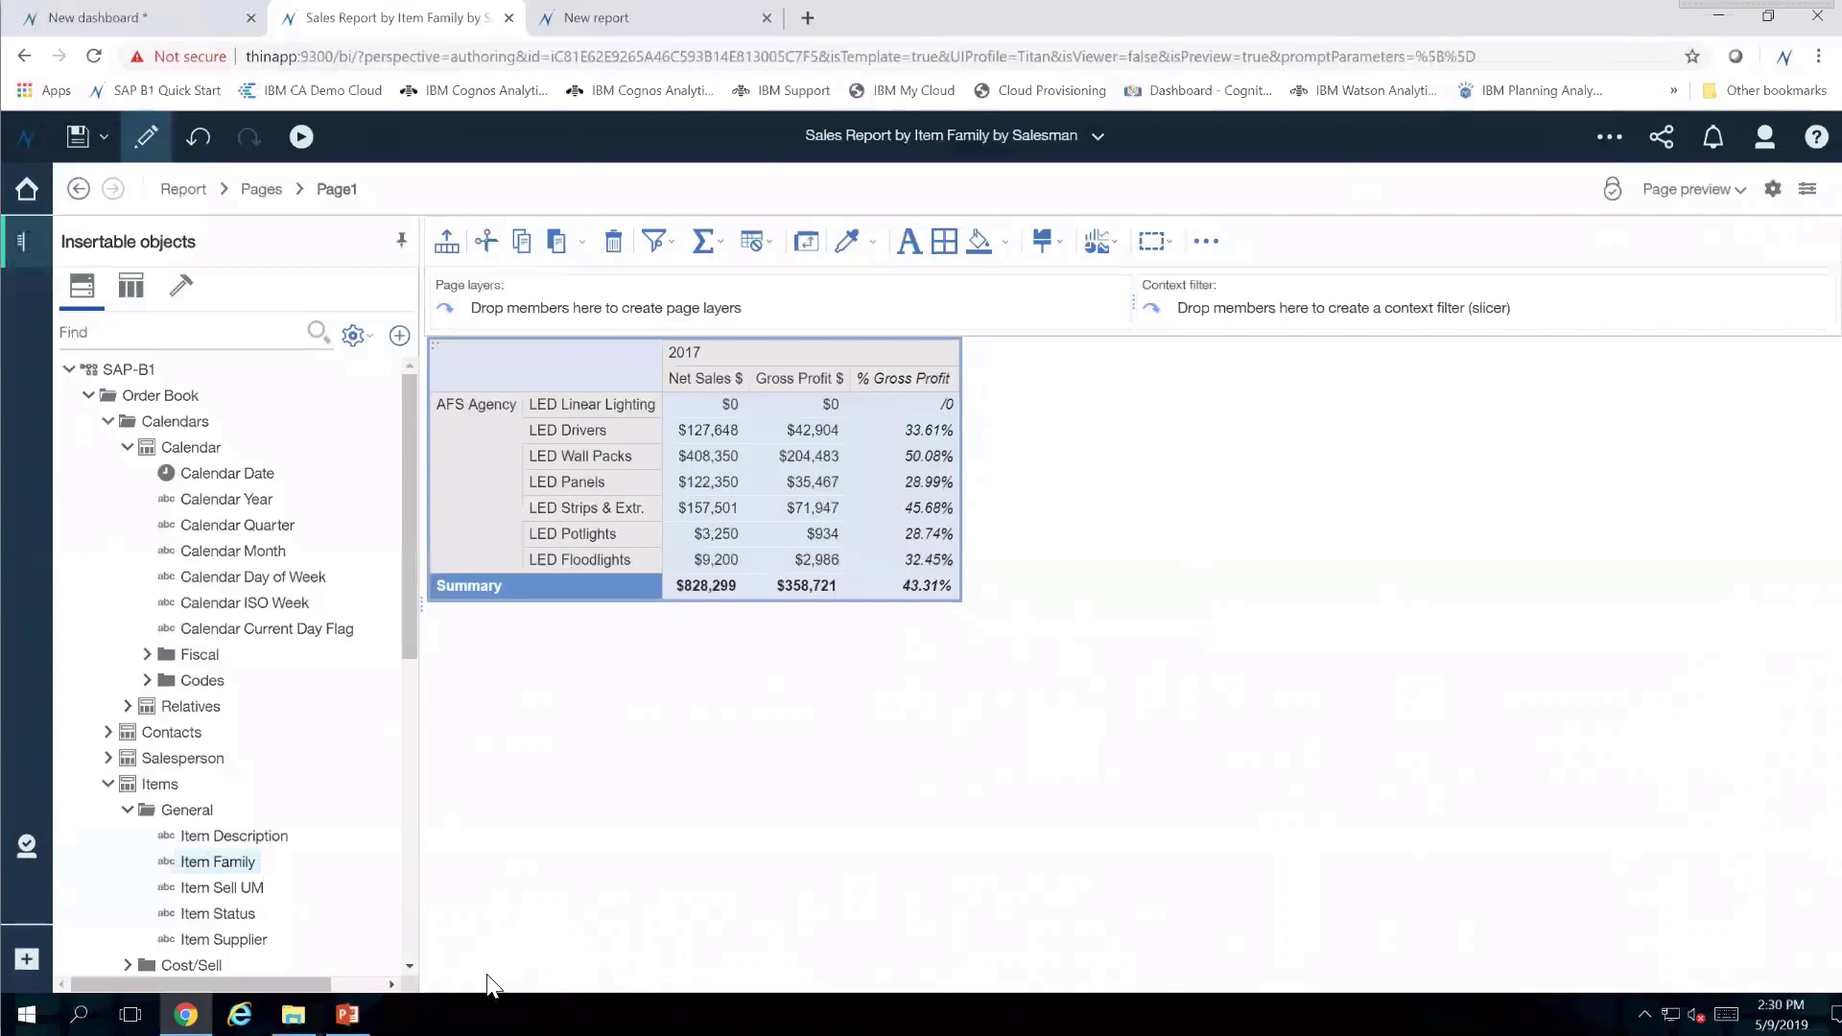
Step: Switch to the SAP B1 Integration v3 deck and display the Sales by Item Family Analysis slide
left_click(359, 1024)
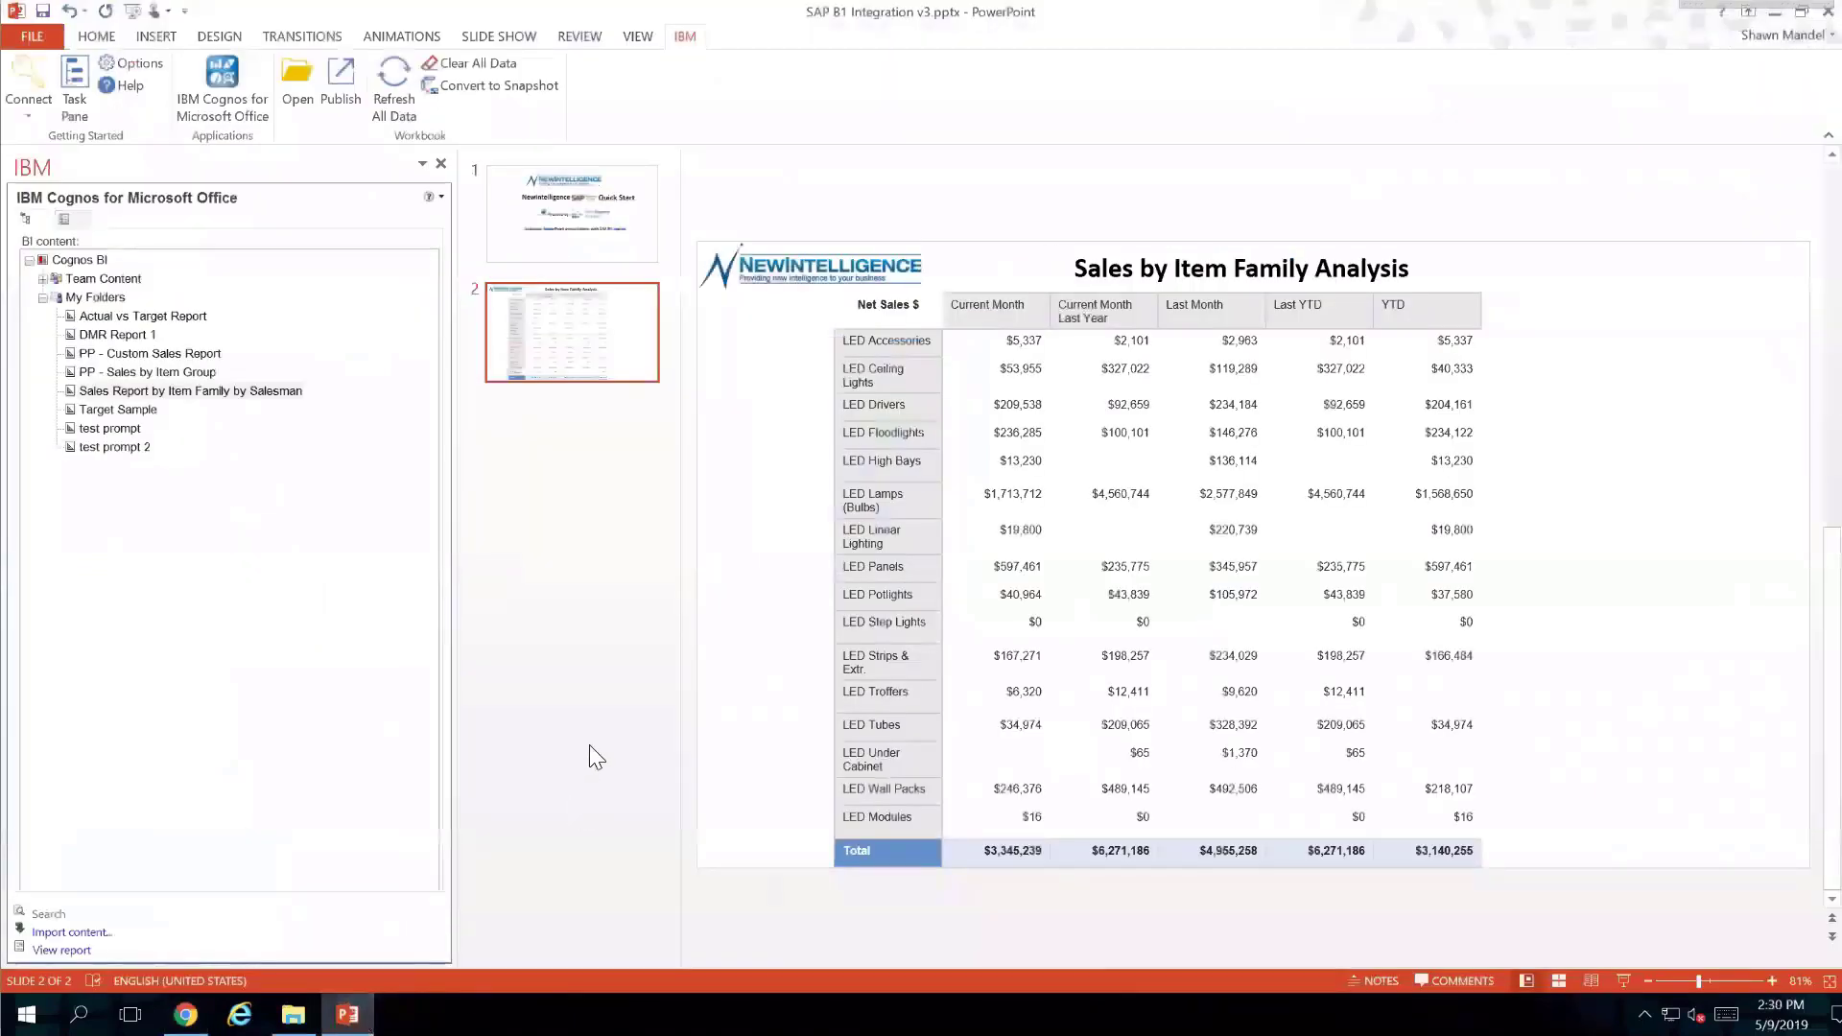
left_click(599, 217)
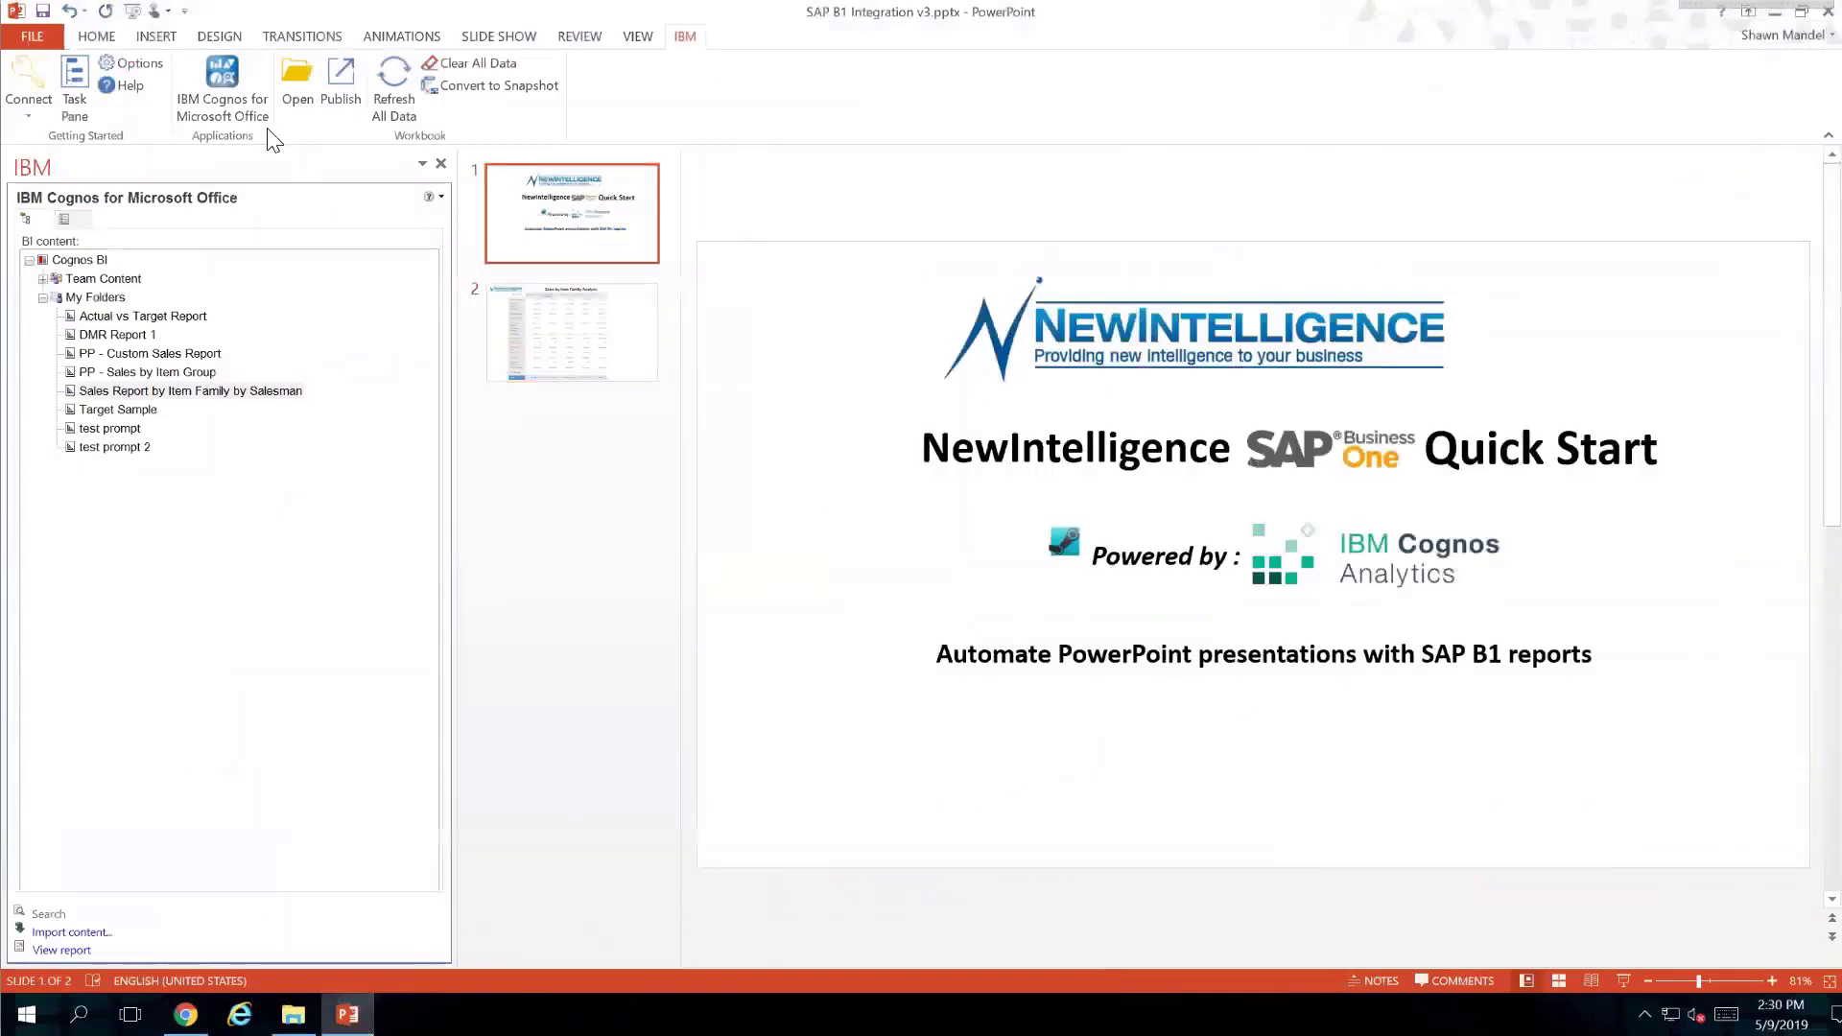
left_click(97, 37)
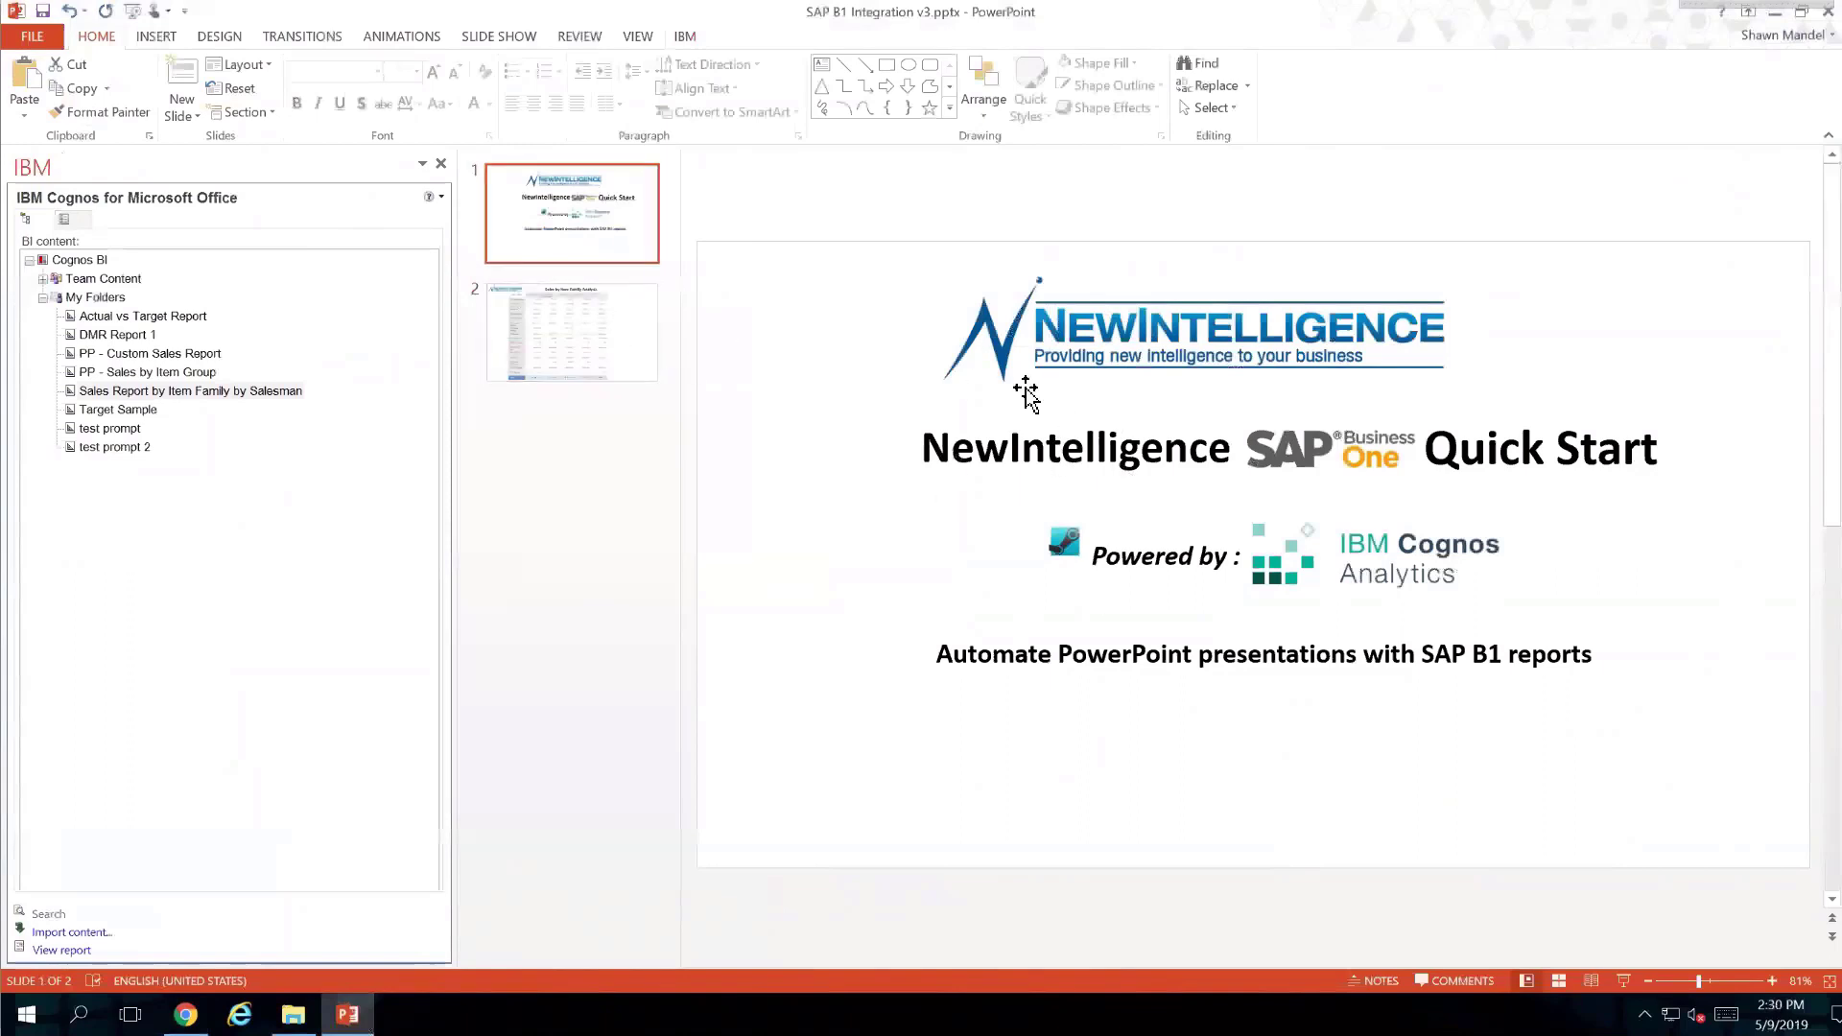
left_click(624, 370)
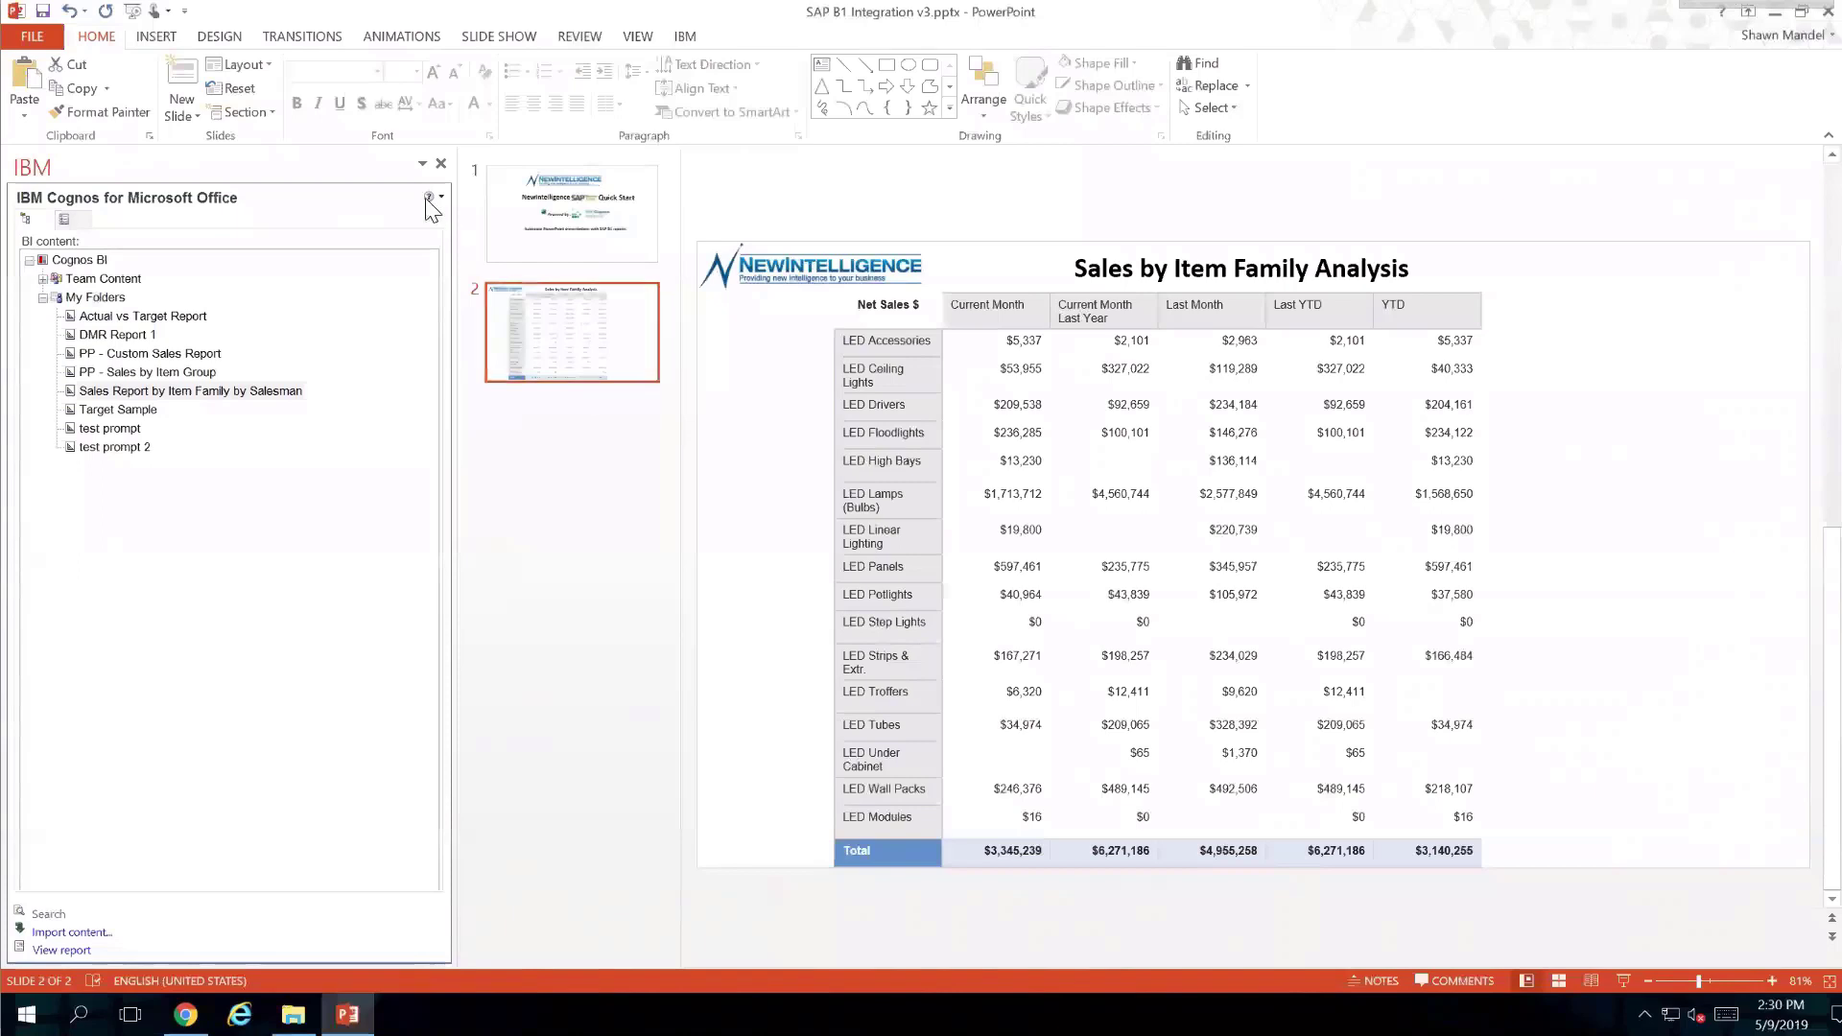
left_click(155, 37)
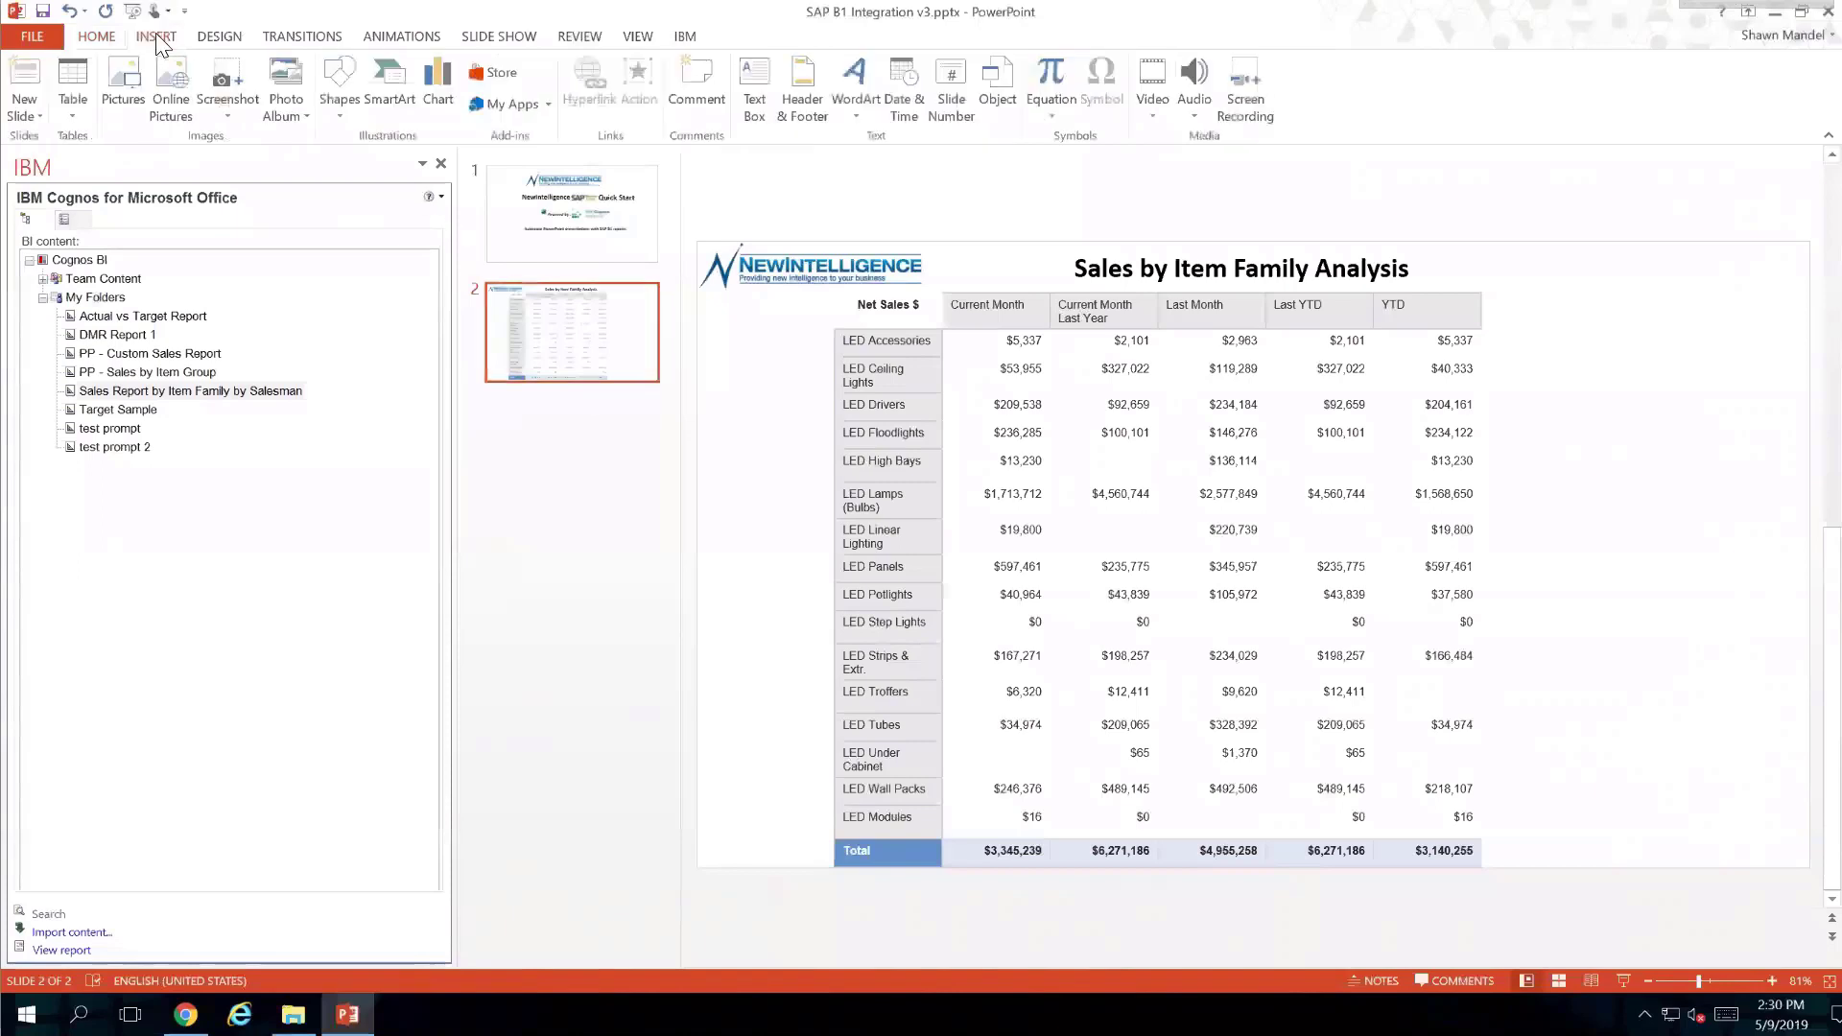
Step: Insert a Title Slide as slide 3, dismiss the certificate prompt, and close the Cognos pane
left_click(36, 116)
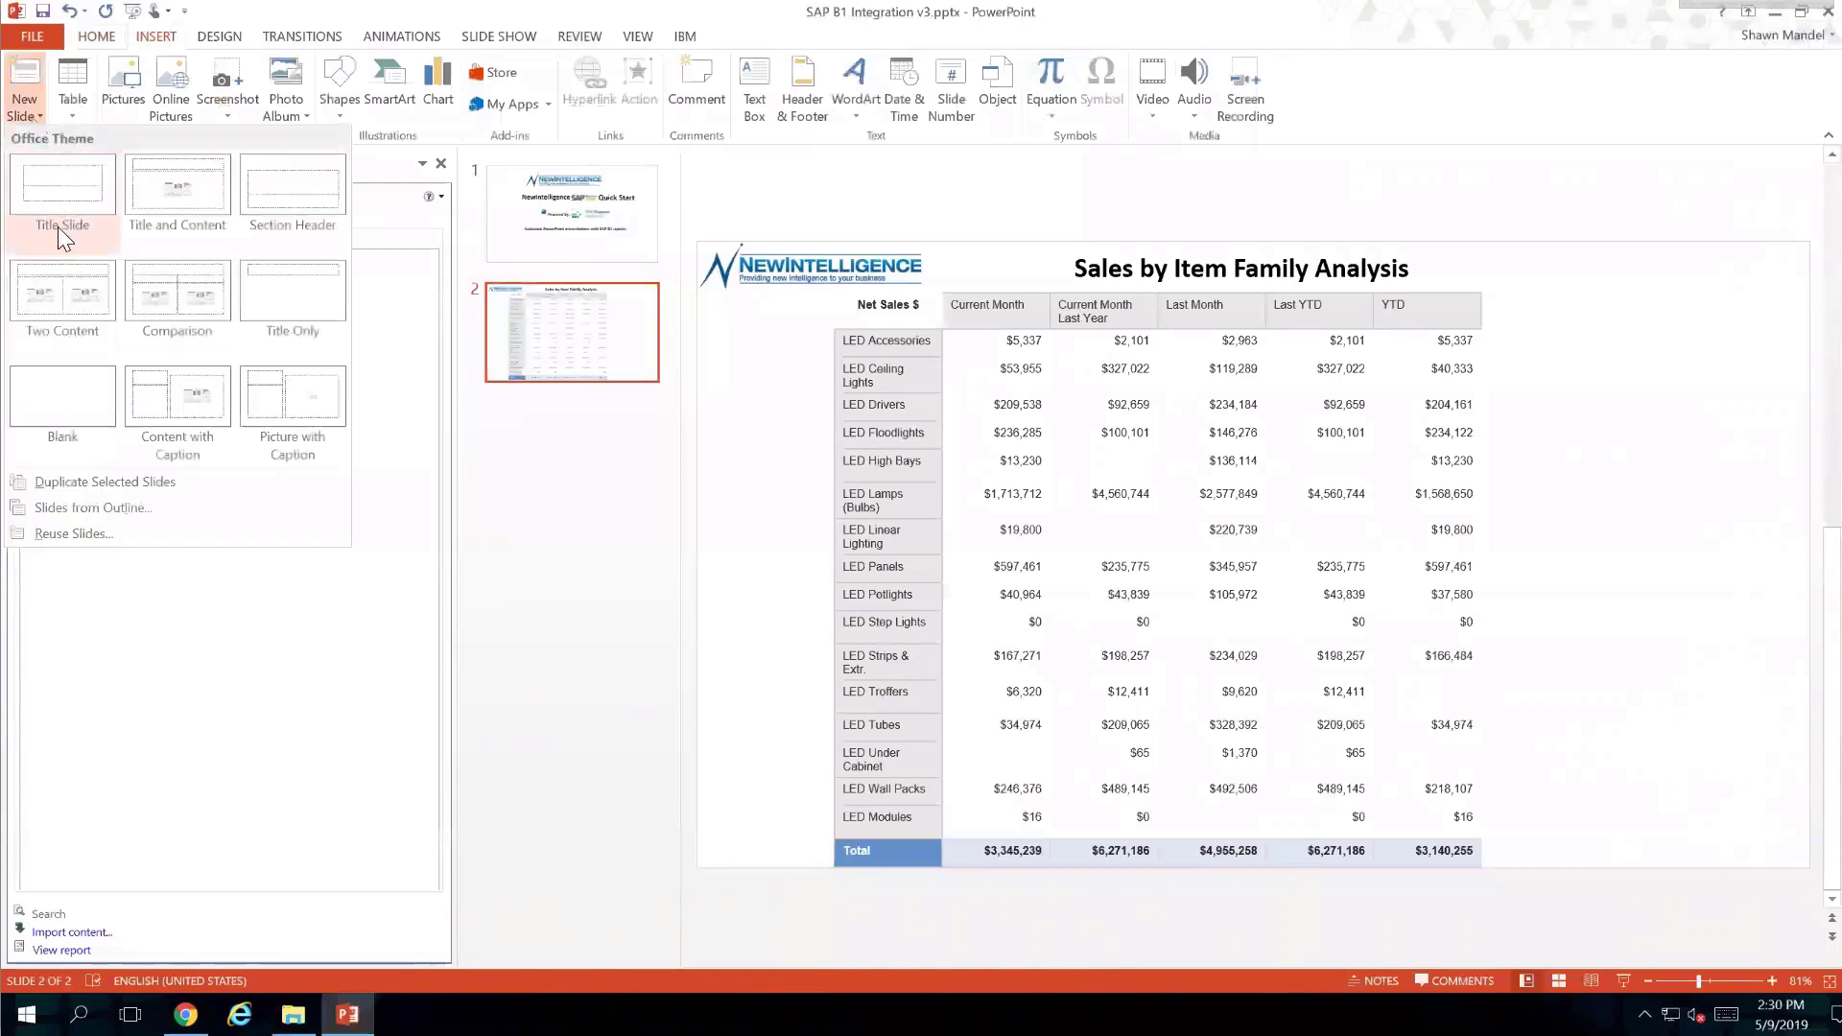
left_click(74, 407)
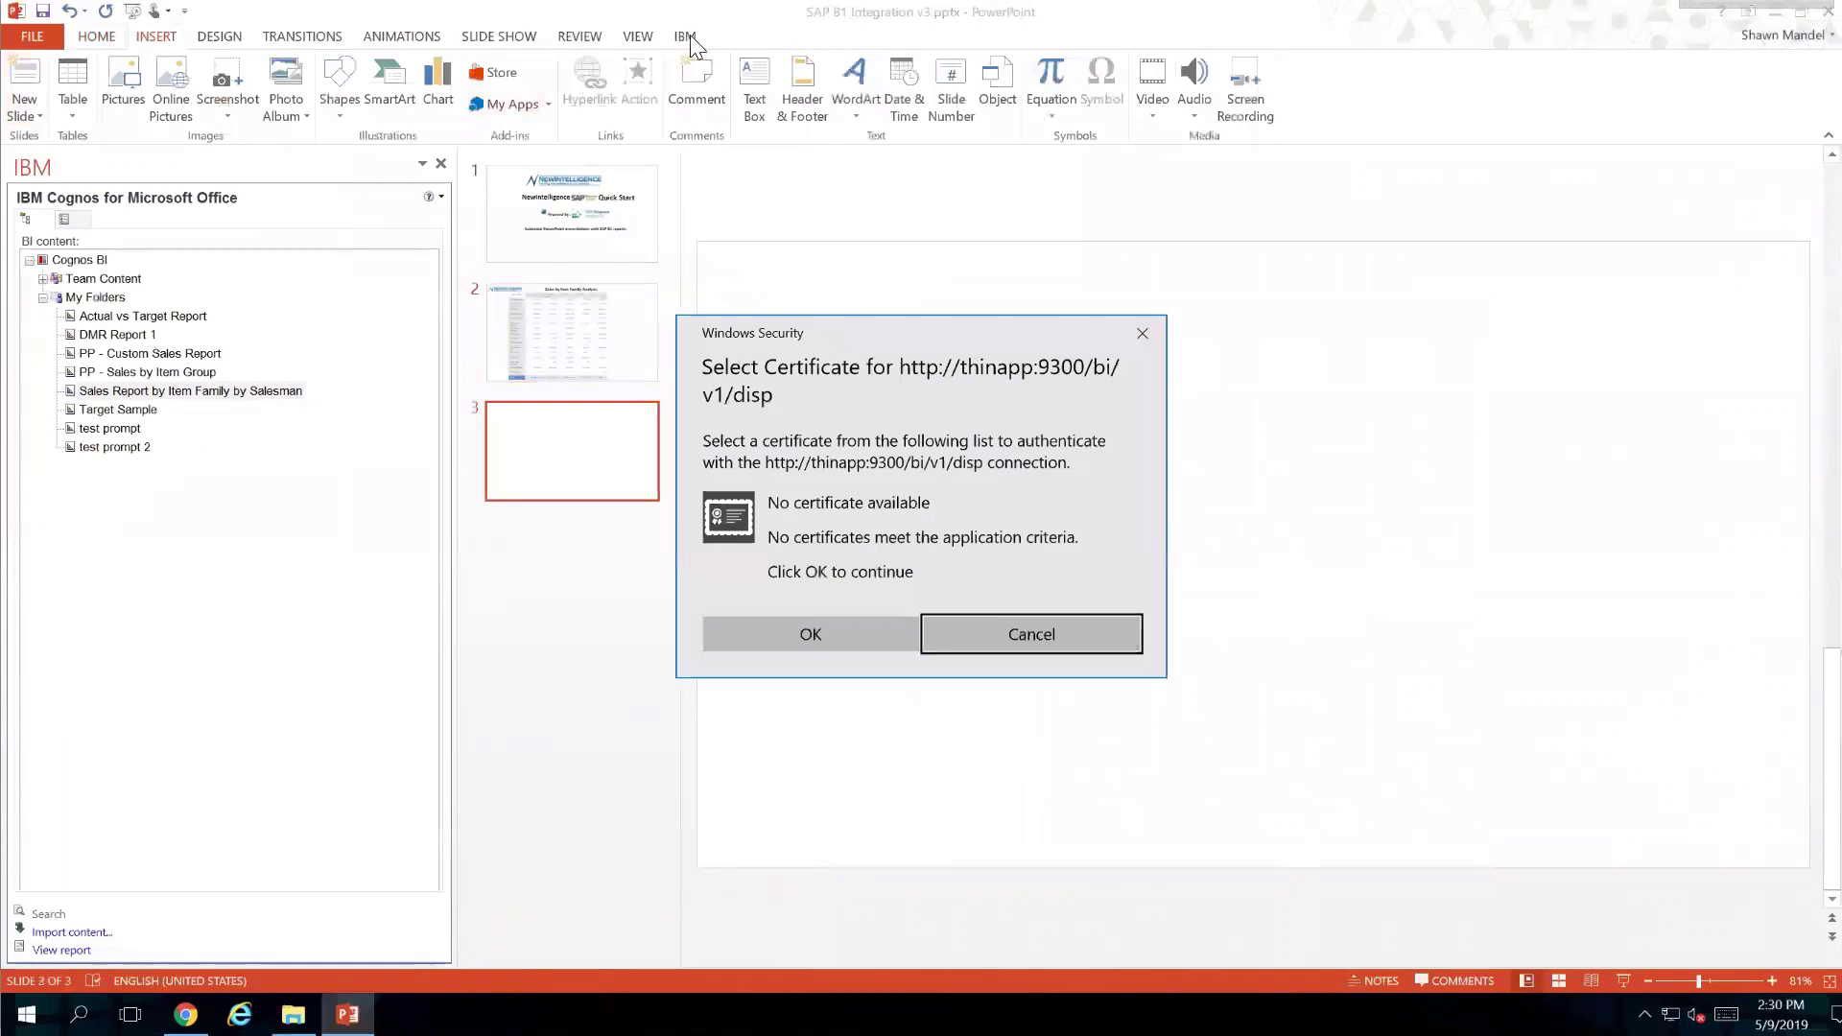
left_click(810, 637)
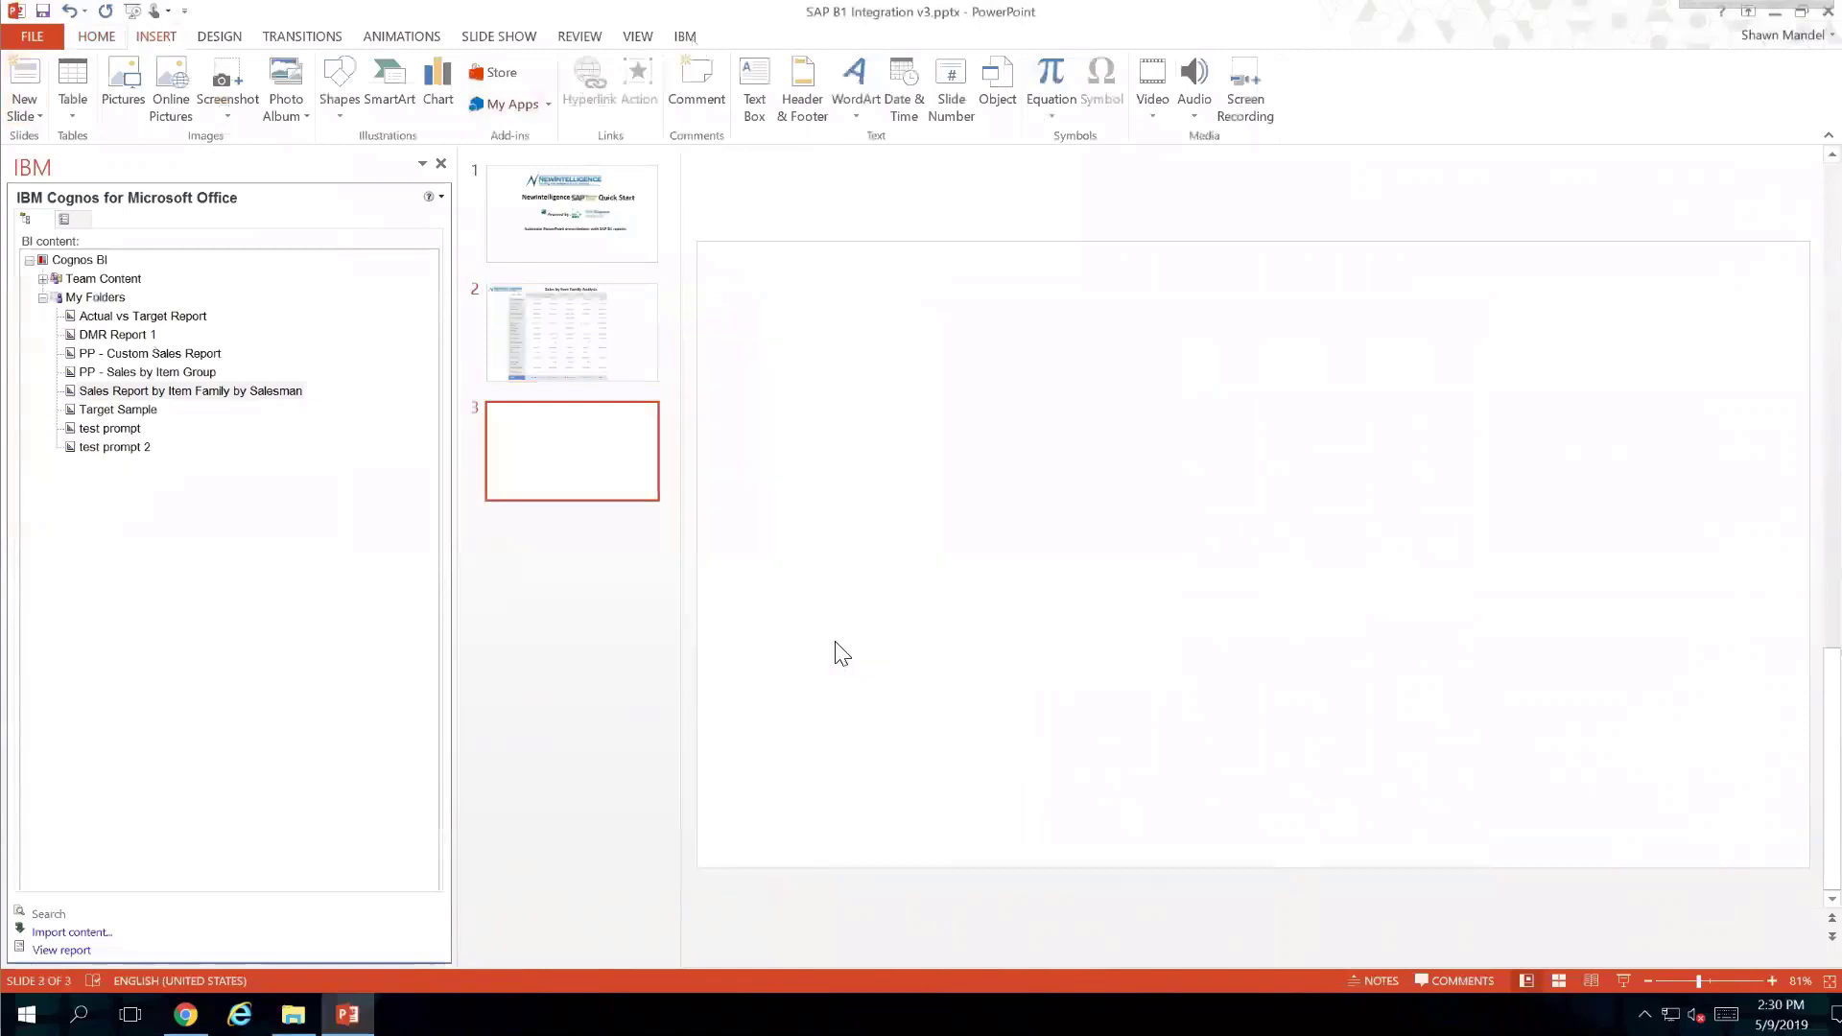
left_click(685, 39)
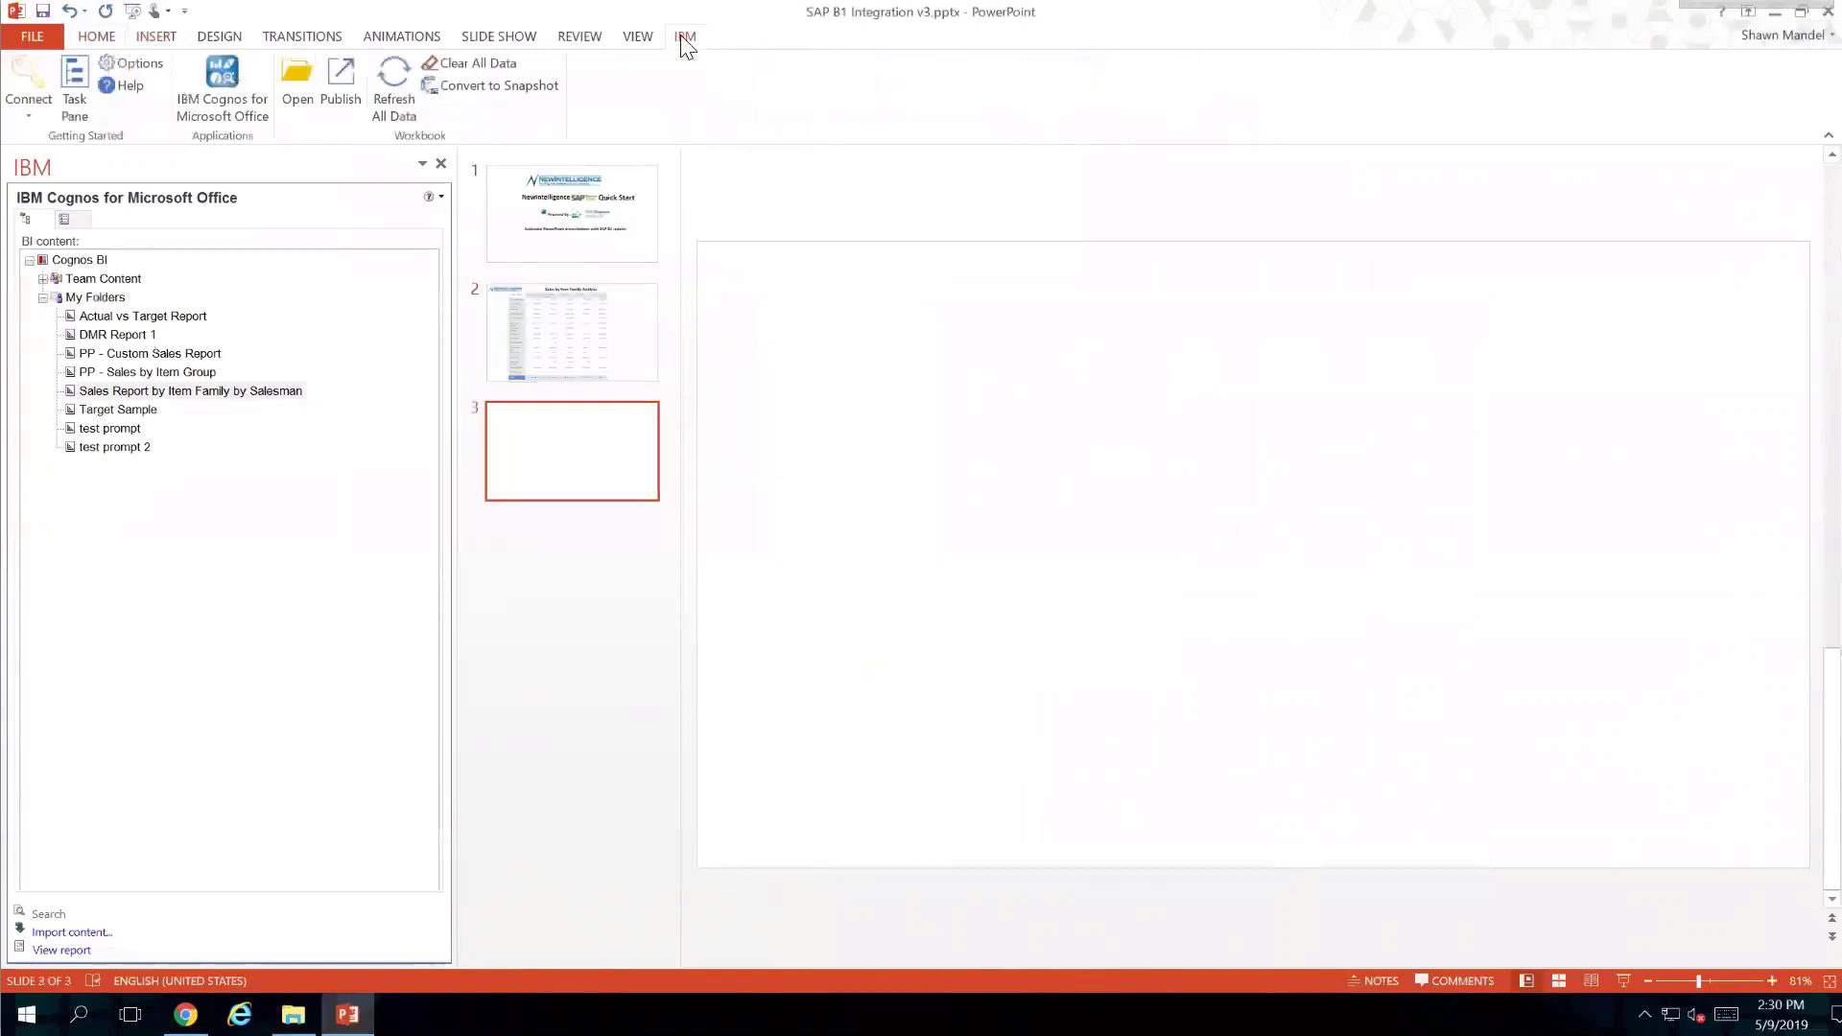
left_click(440, 163)
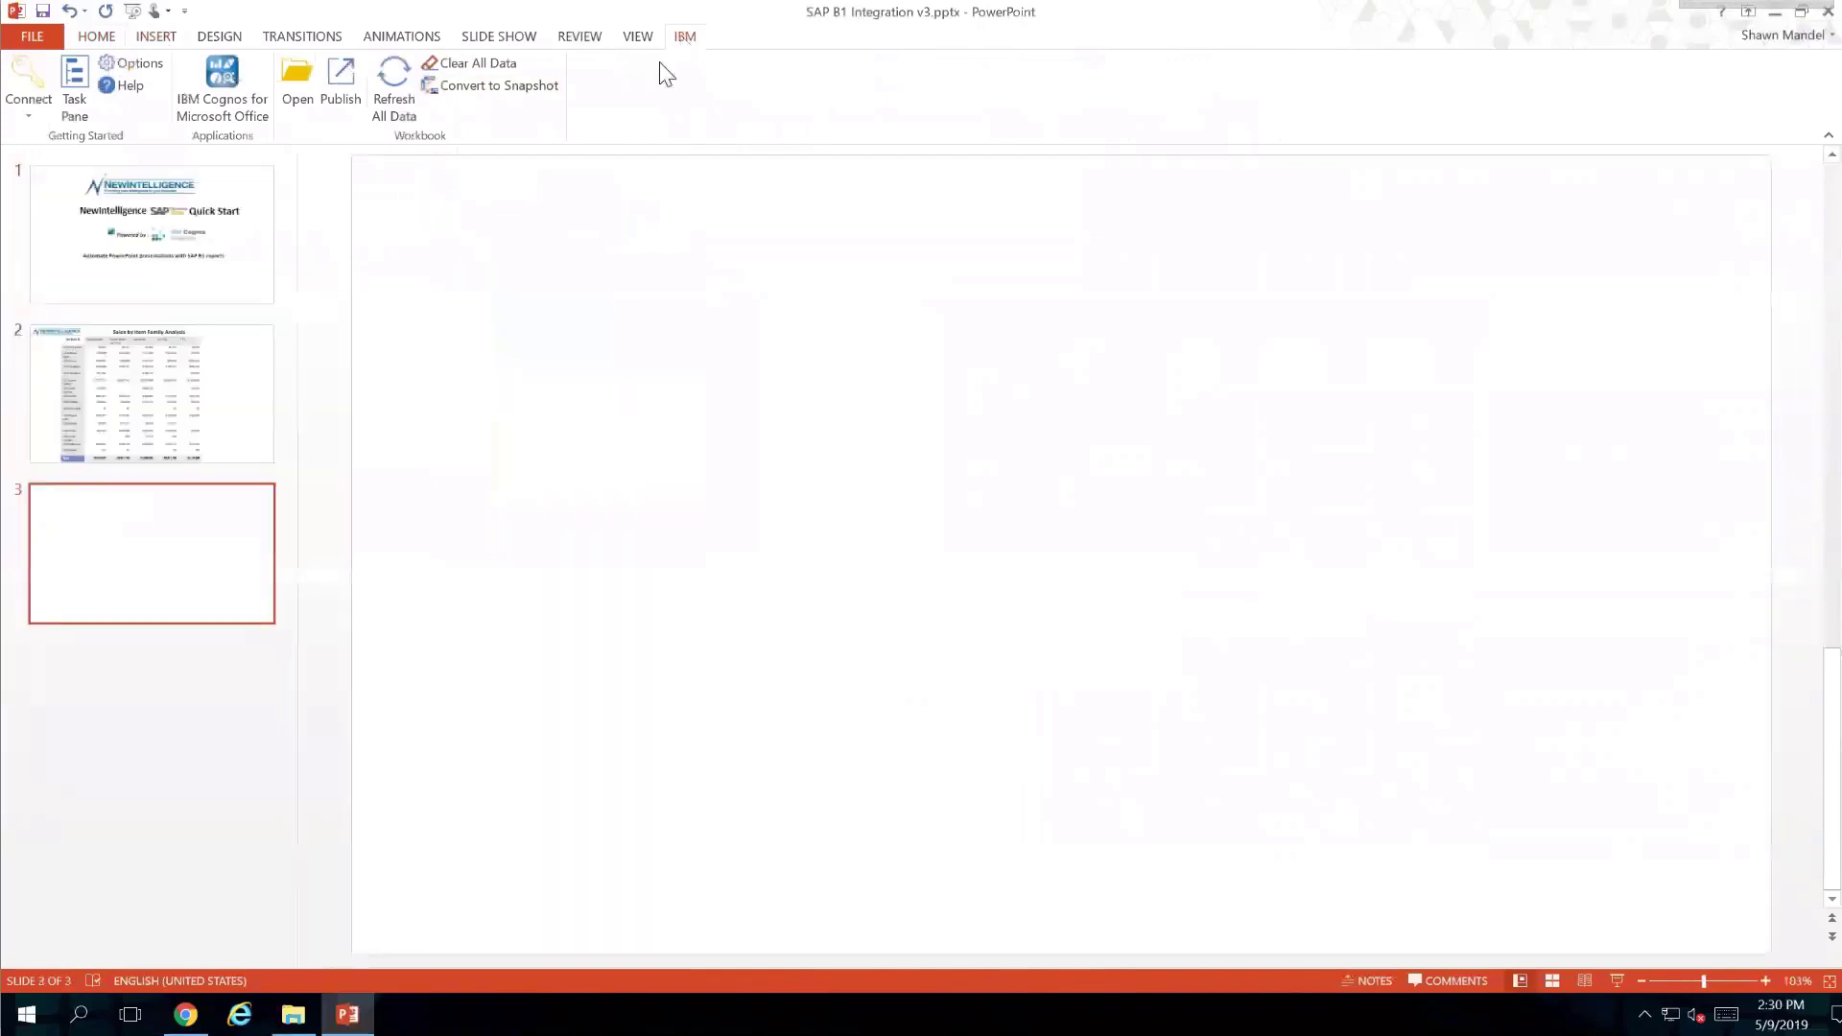
Step: Choose Connect > Cognos BI on the IBM tab and open the Cognos for Office pane
left_click(29, 117)
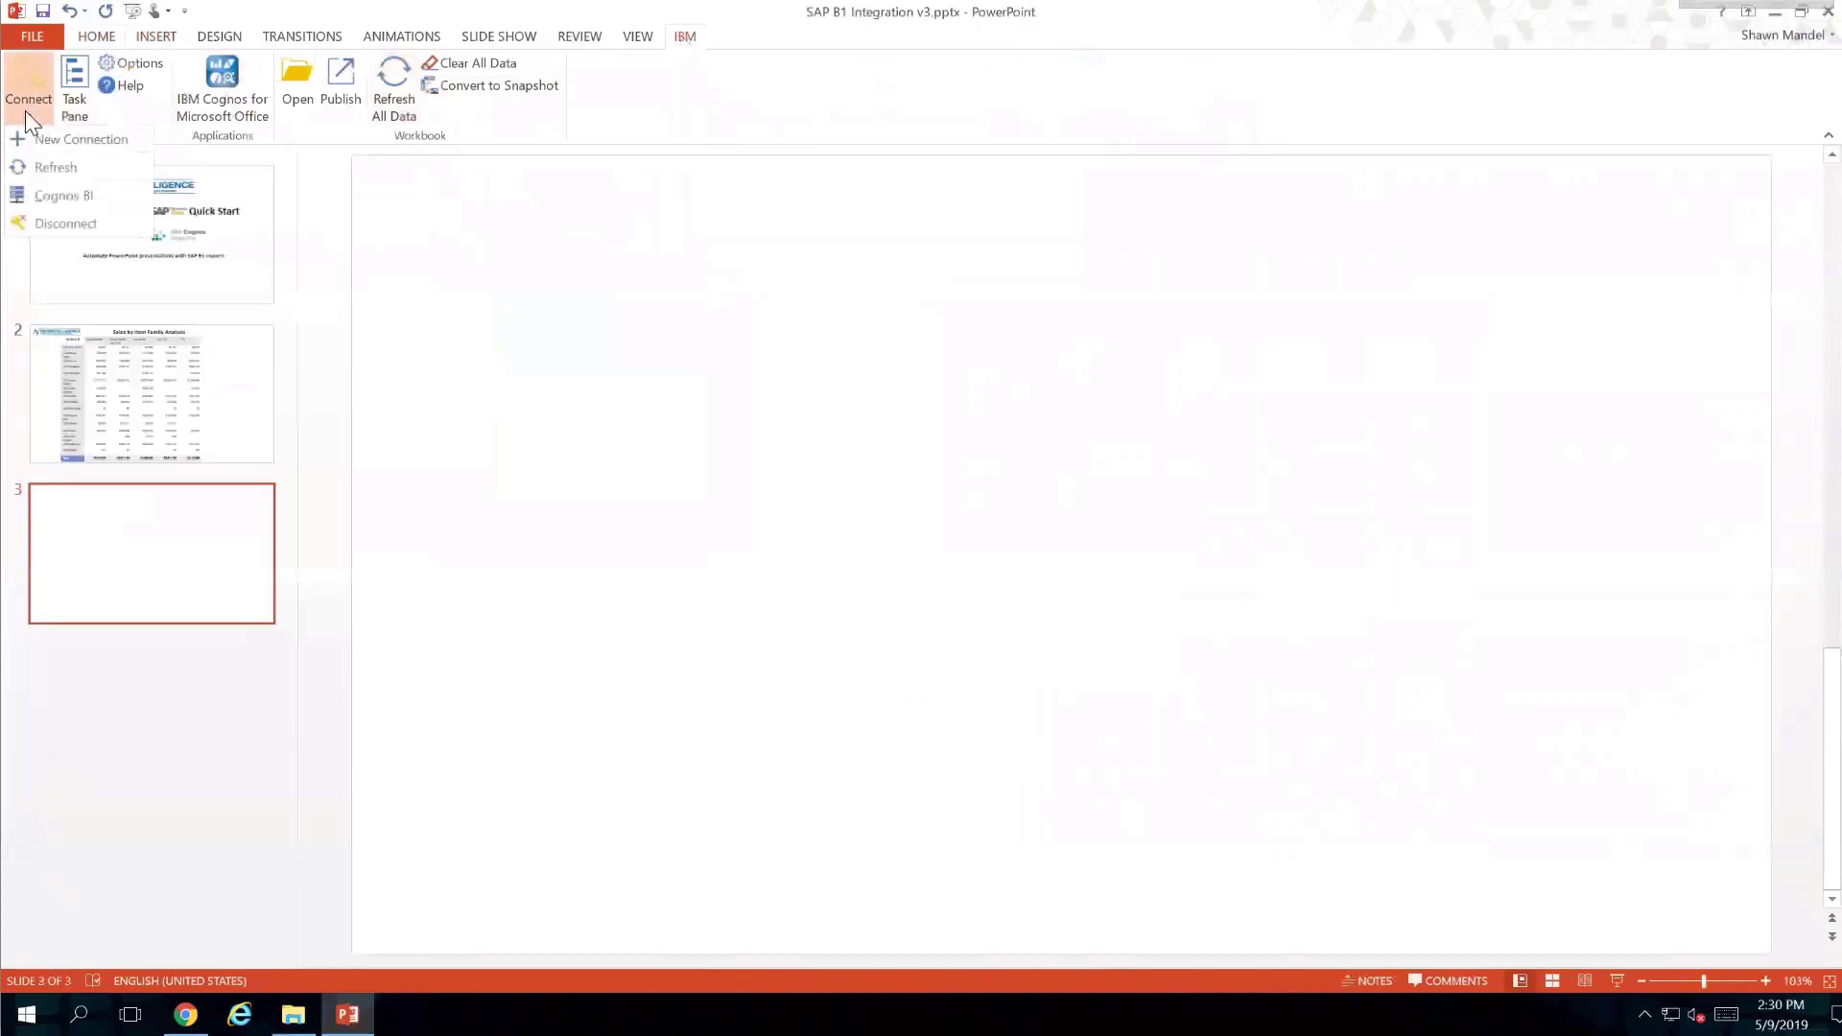
left_click(104, 201)
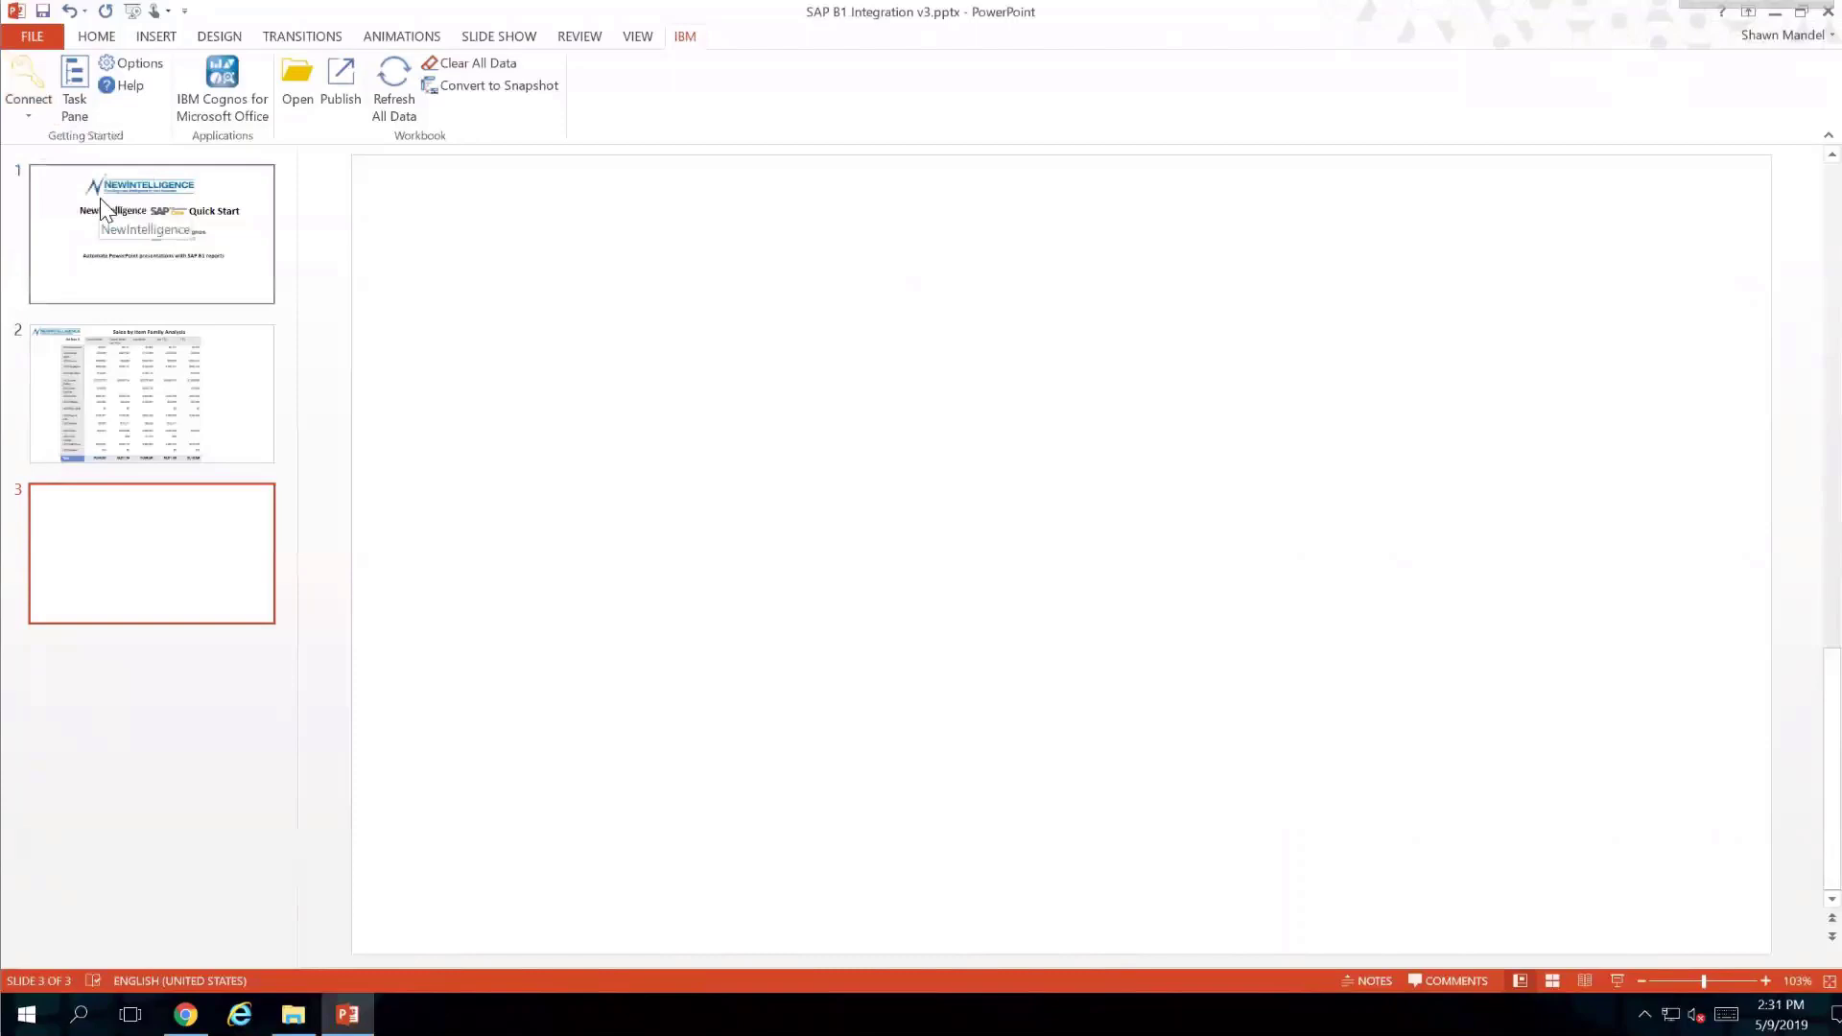
left_click(227, 107)
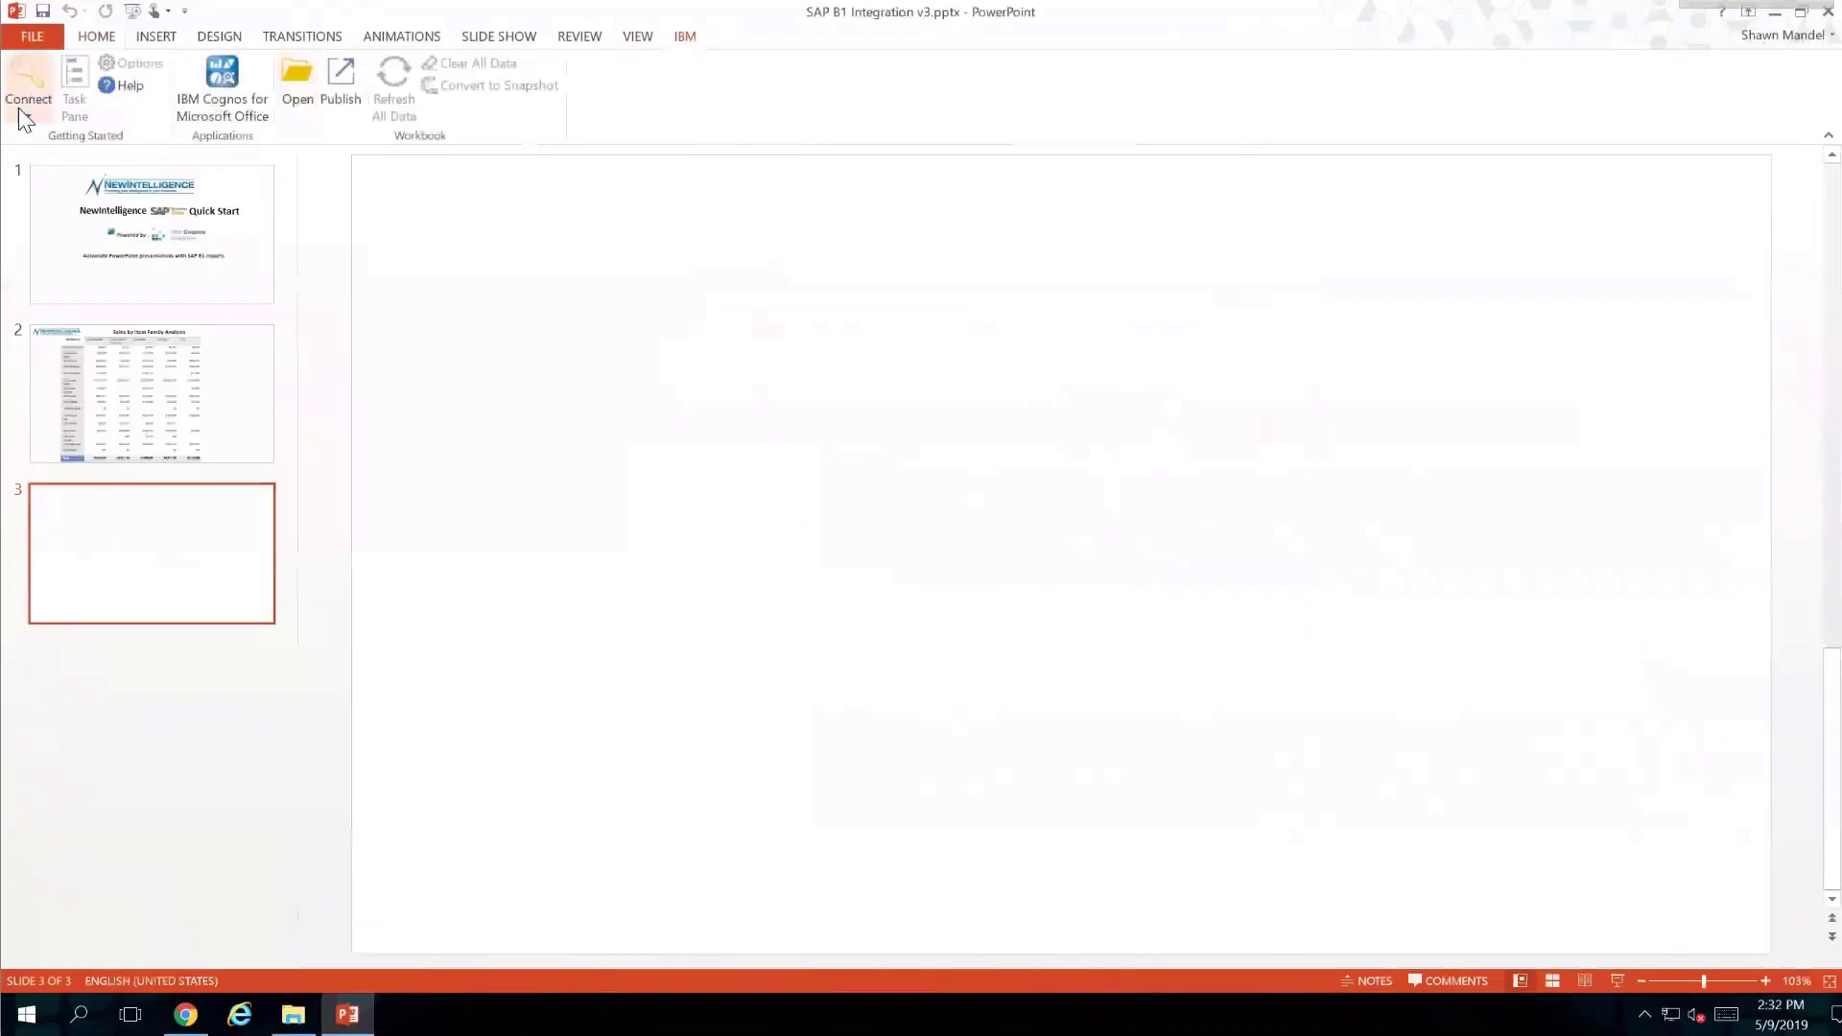
Step: Sign in to Cognos BI by entering the username and pasting the account password
left_click(18, 110)
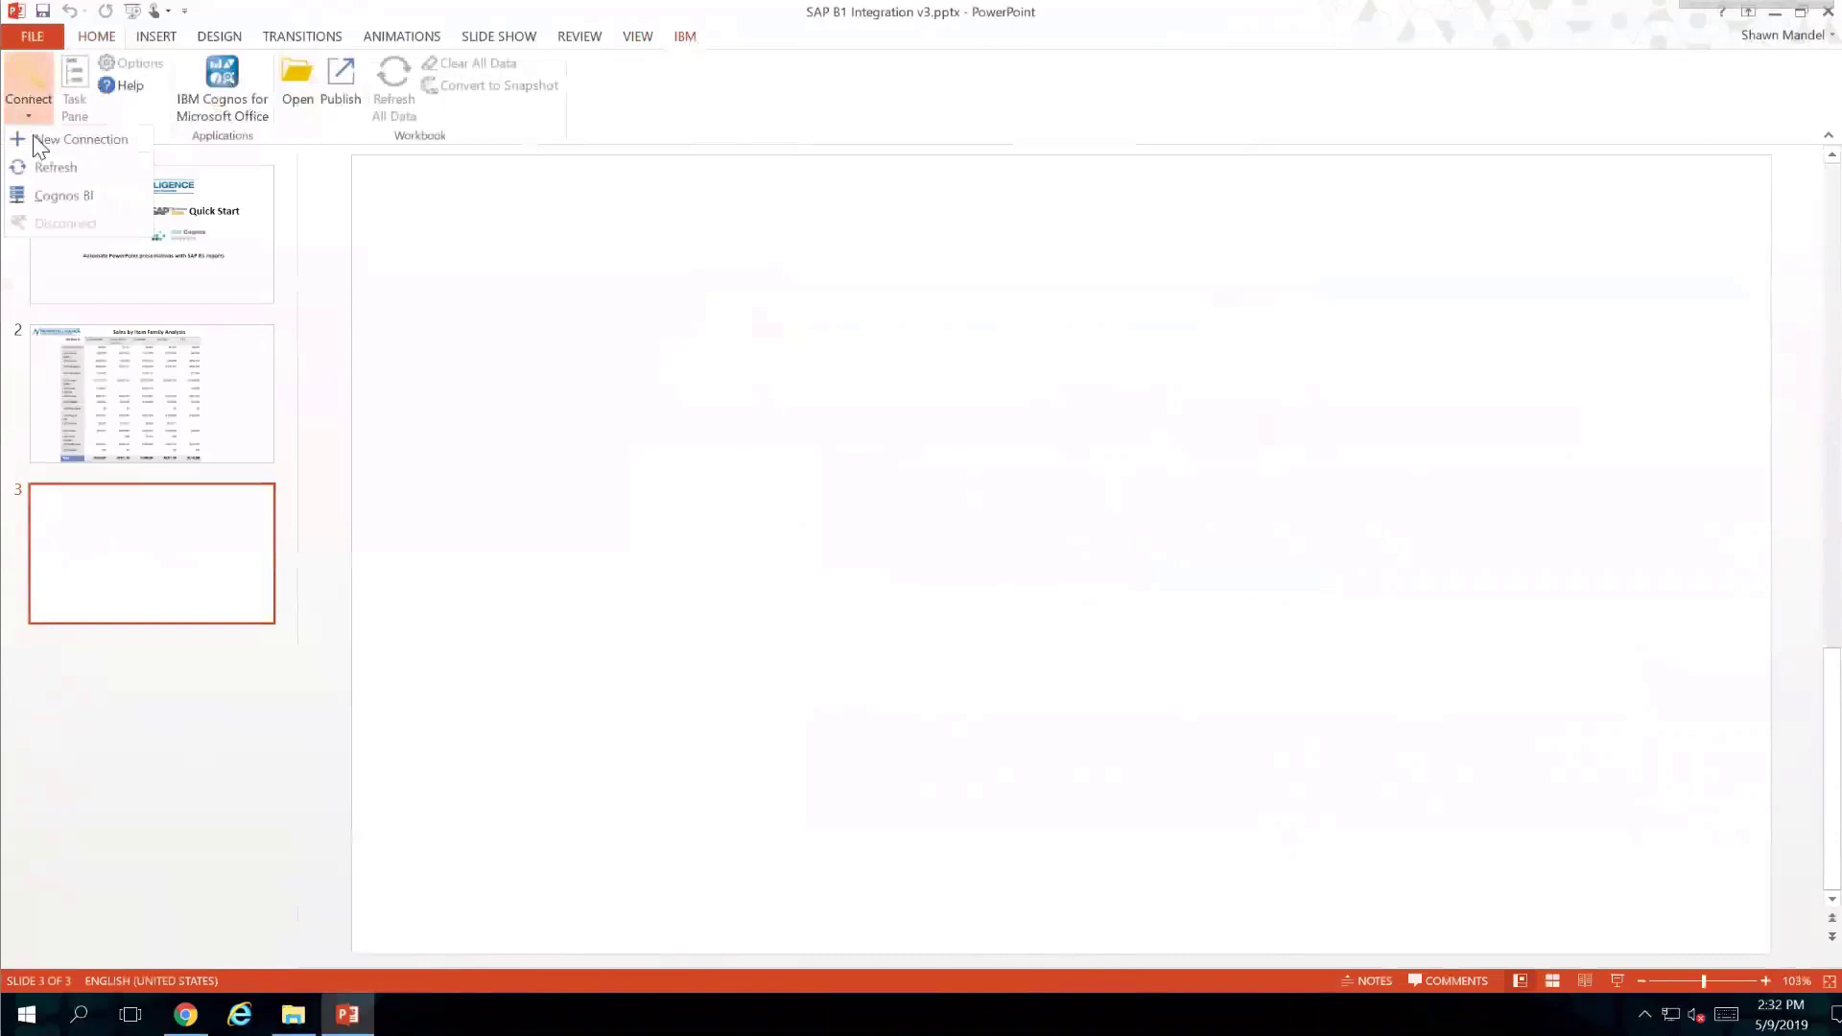
left_click(66, 192)
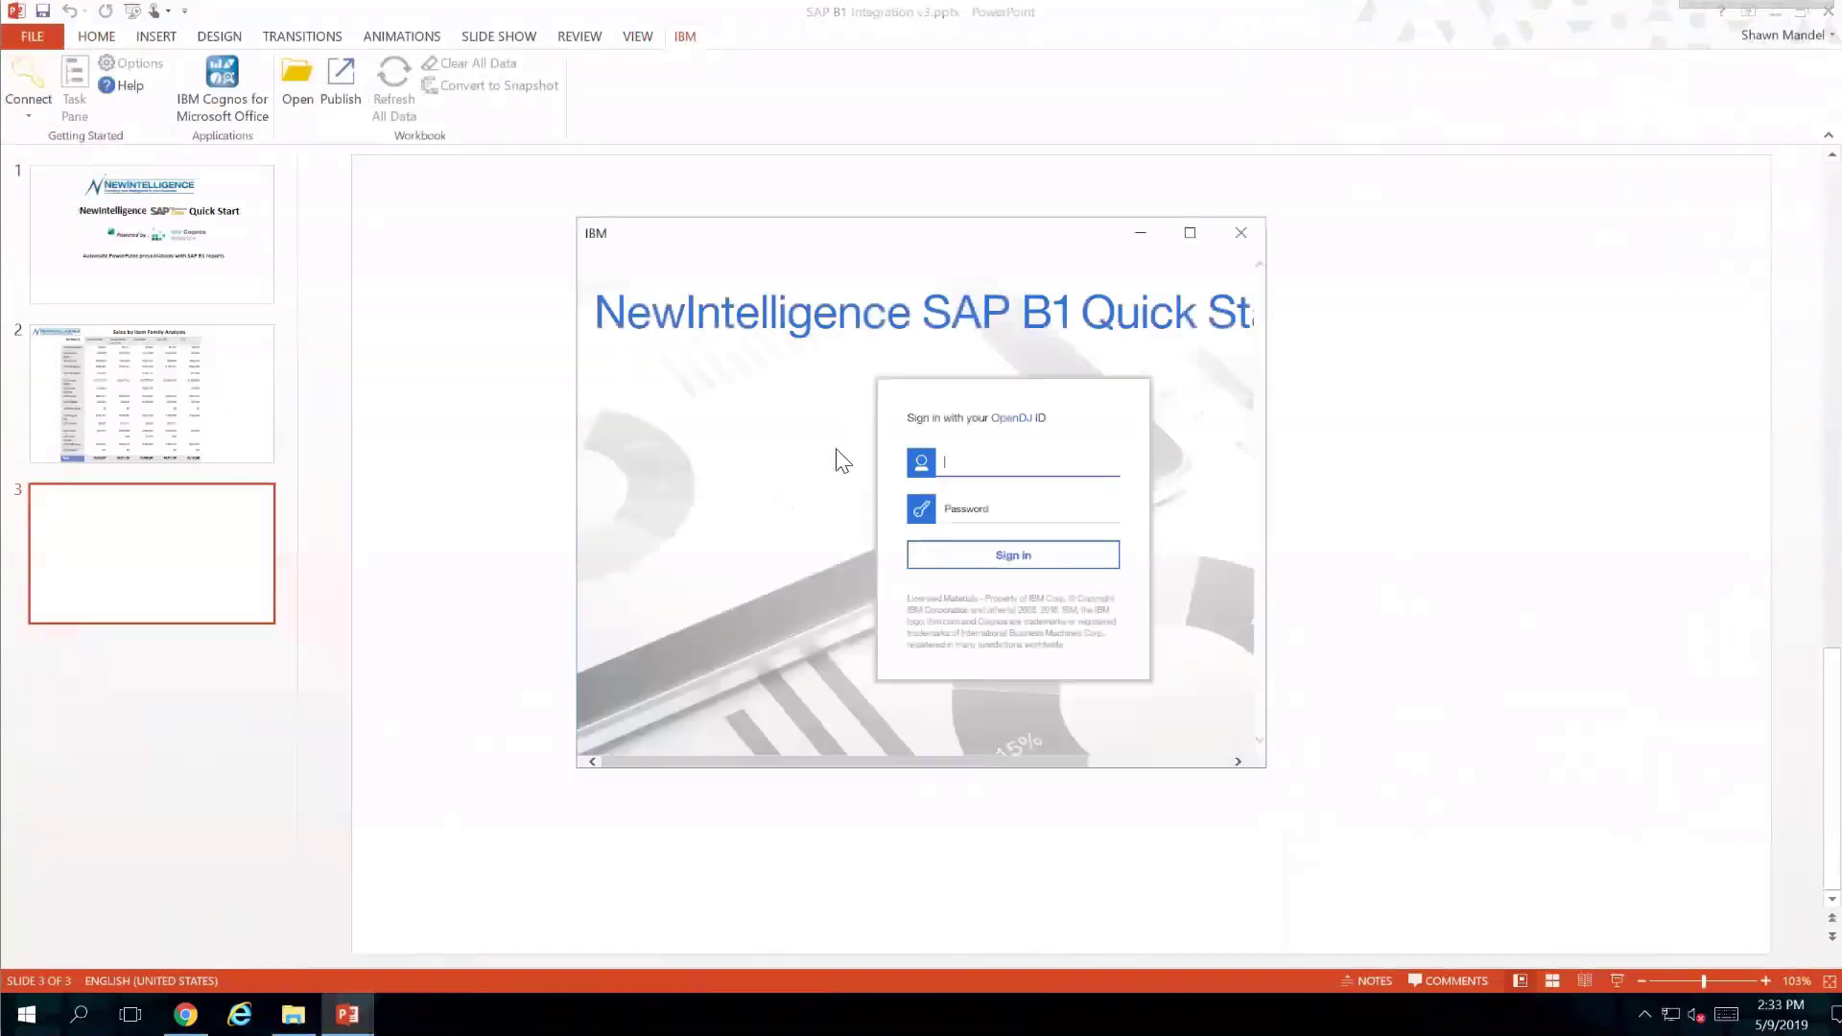
type("ad")
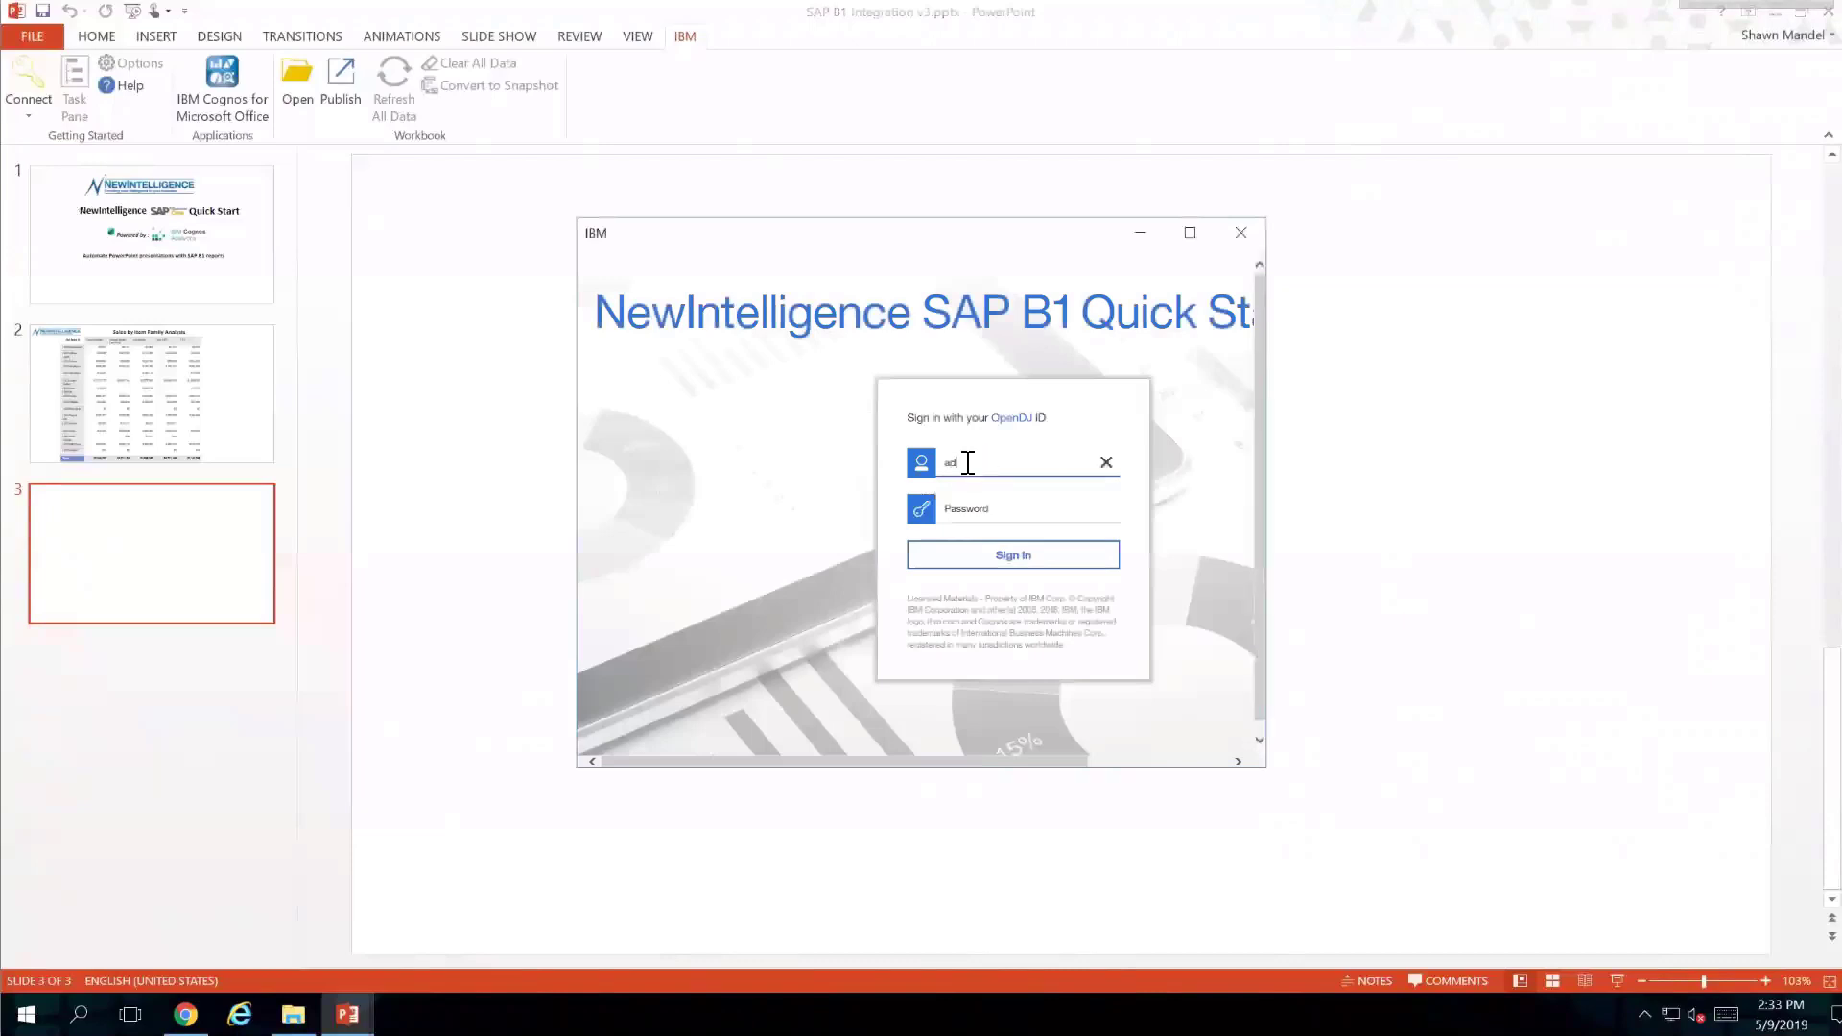
type("min")
key("Tab")
key("ctrl+v")
key("Return")
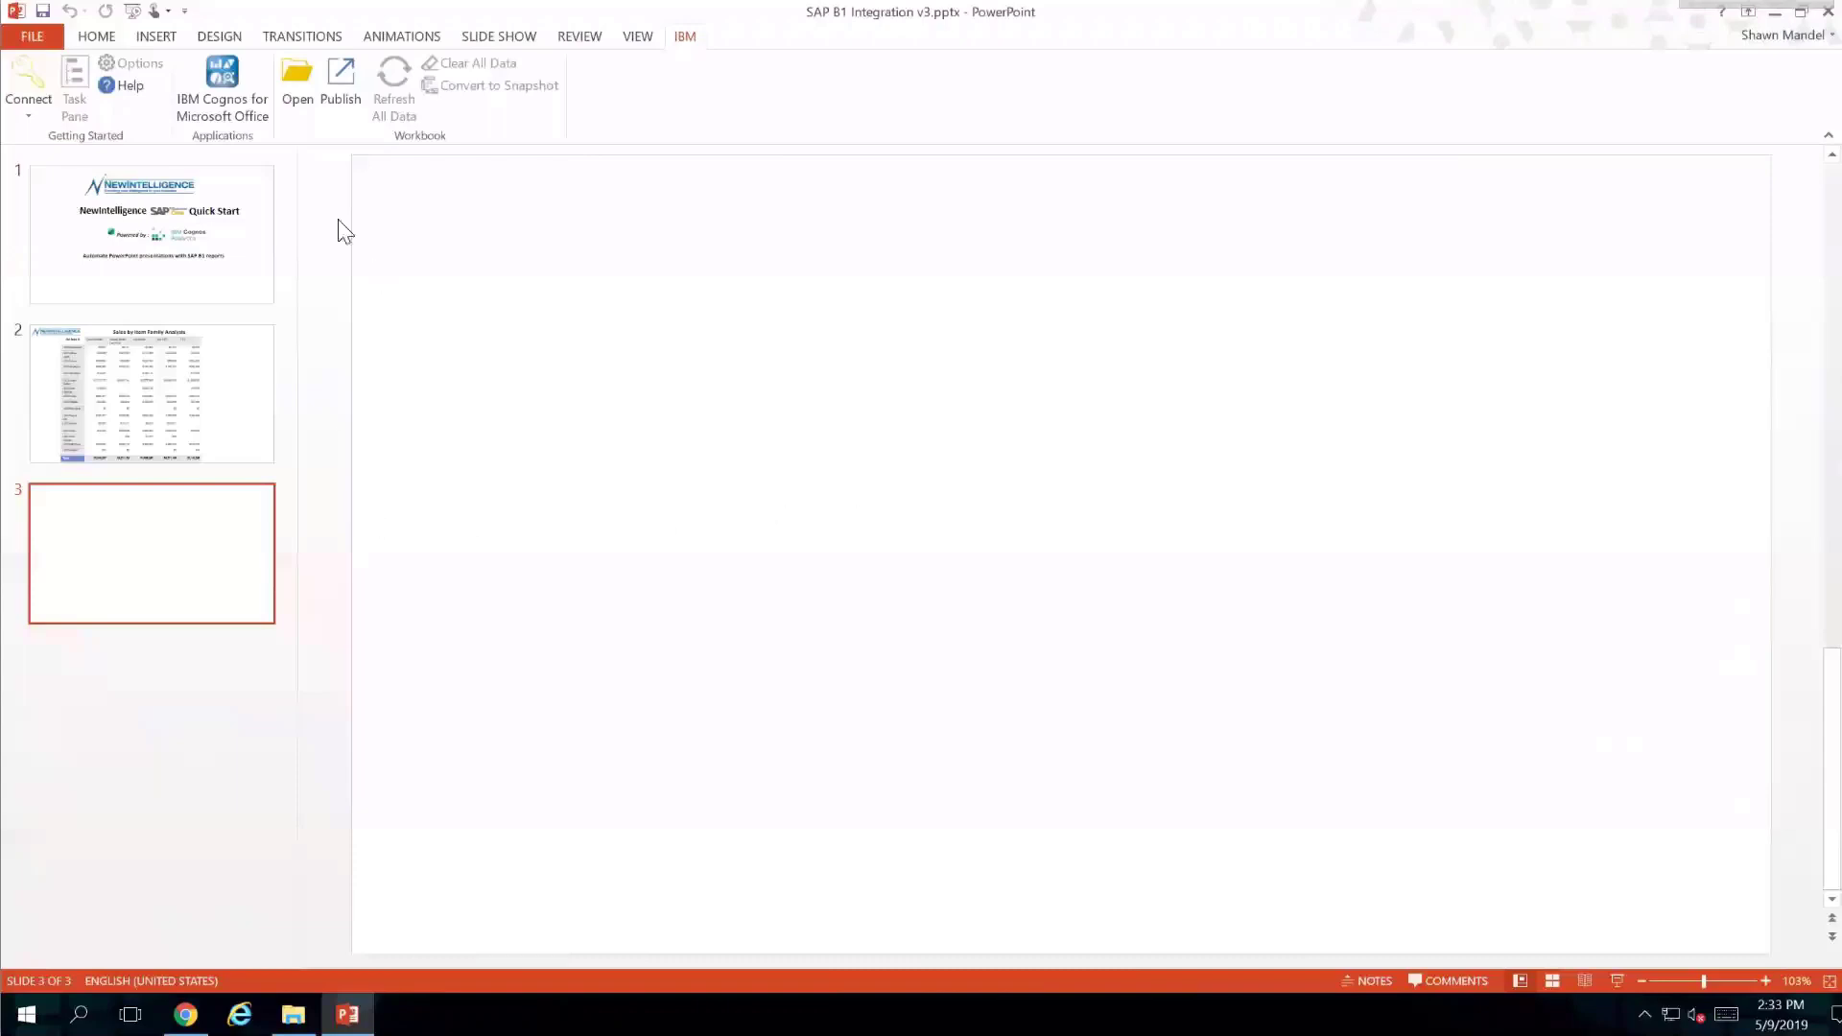
Step: Import Sales Report by Item Family by Salesman from Cognos BI > My Folders with all elements
left_click(230, 108)
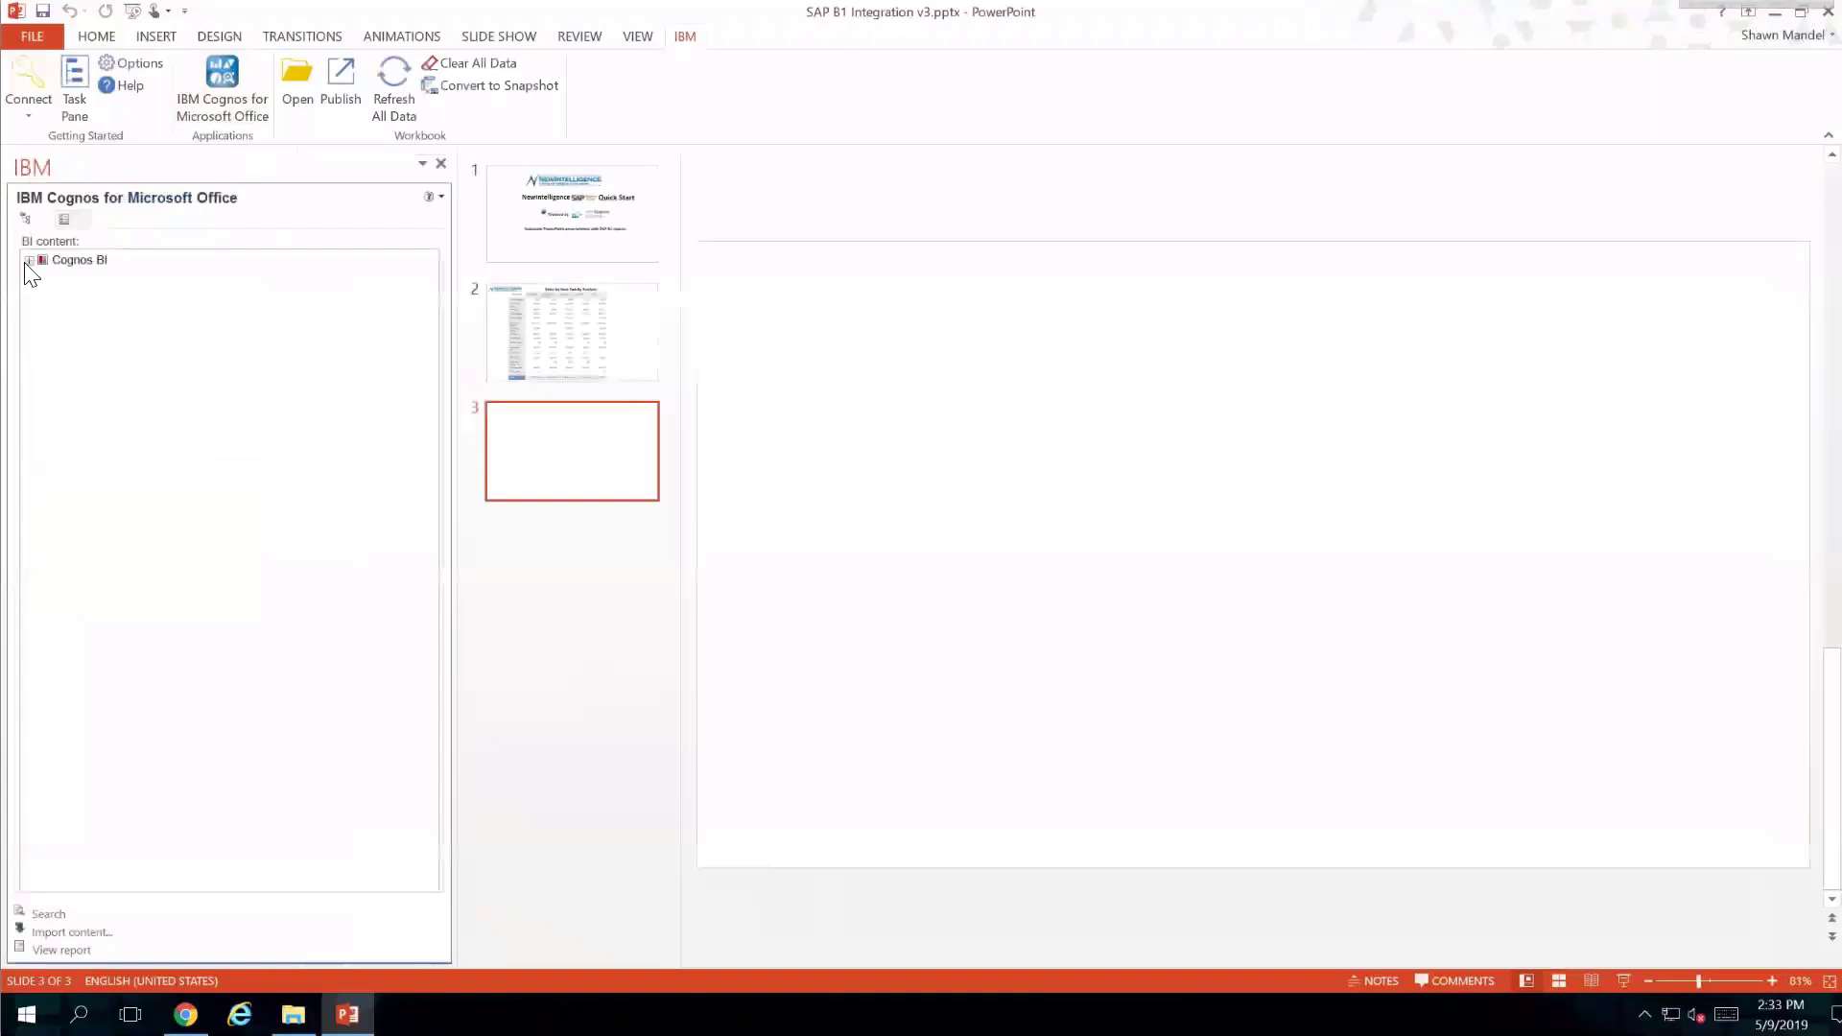
left_click(30, 259)
left_click(42, 298)
left_click(164, 393)
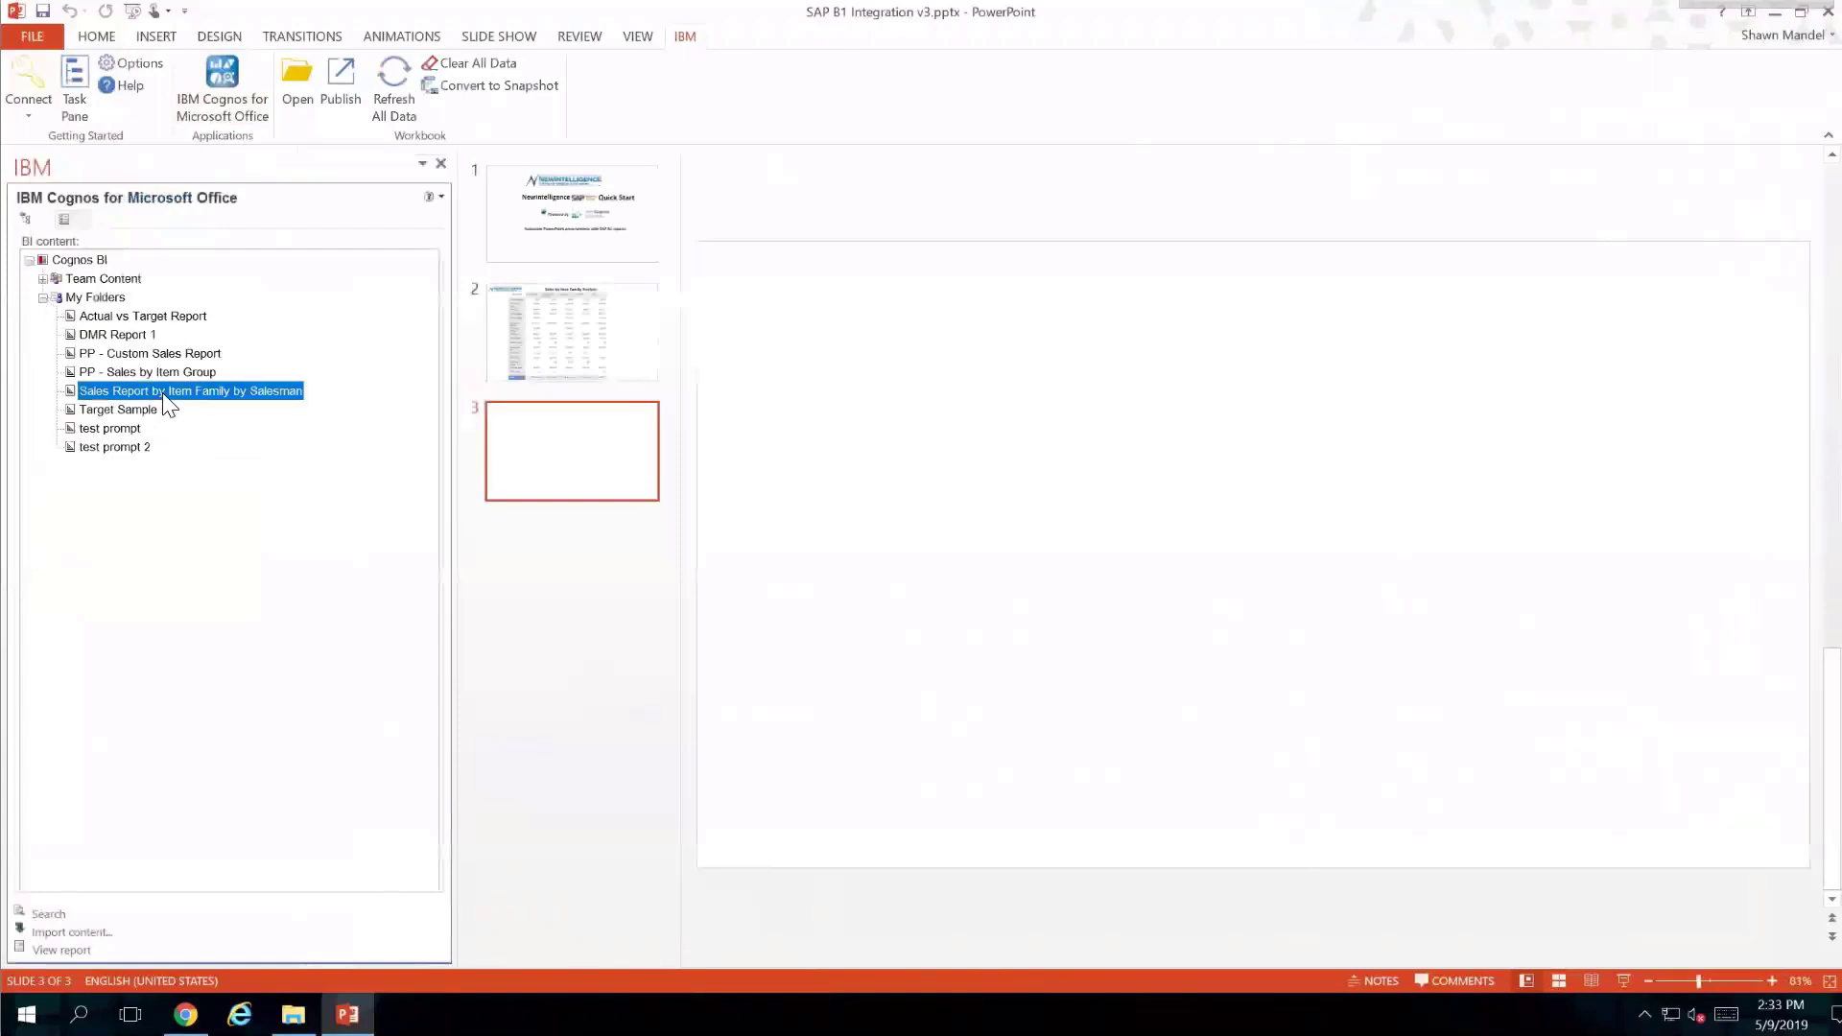
right_click(168, 393)
left_click(205, 405)
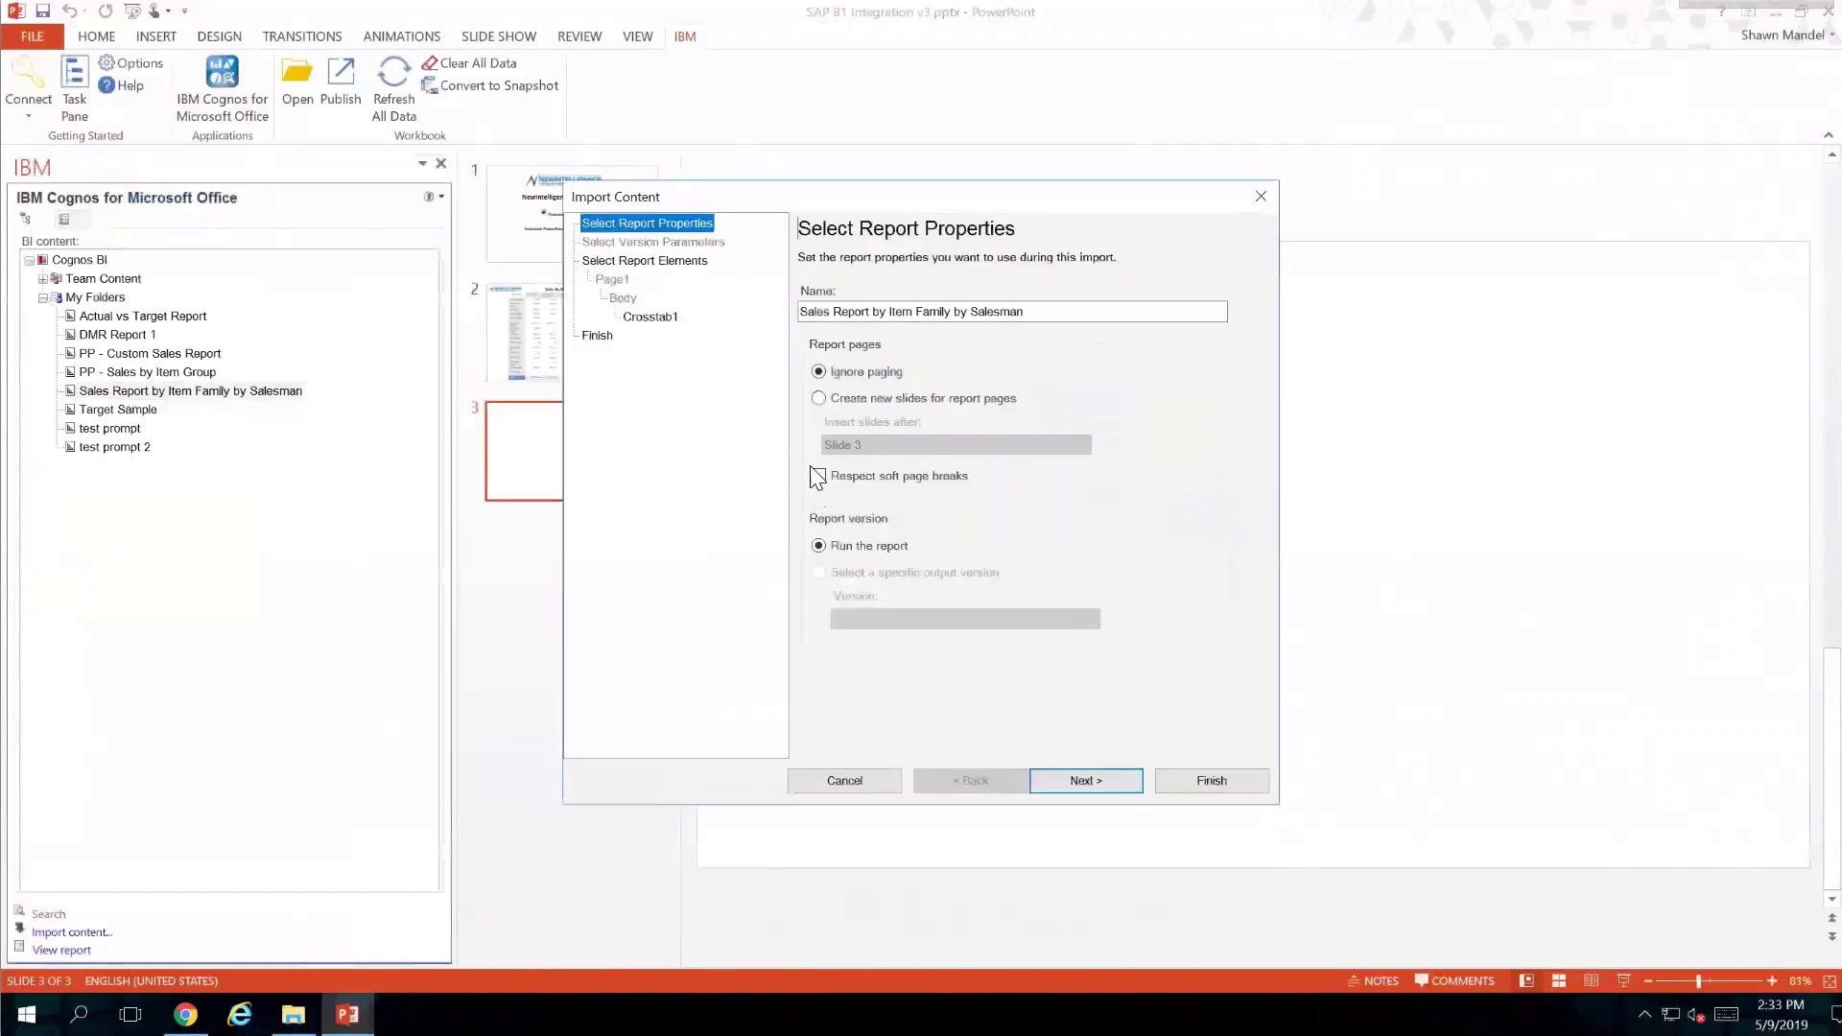
left_click(1084, 781)
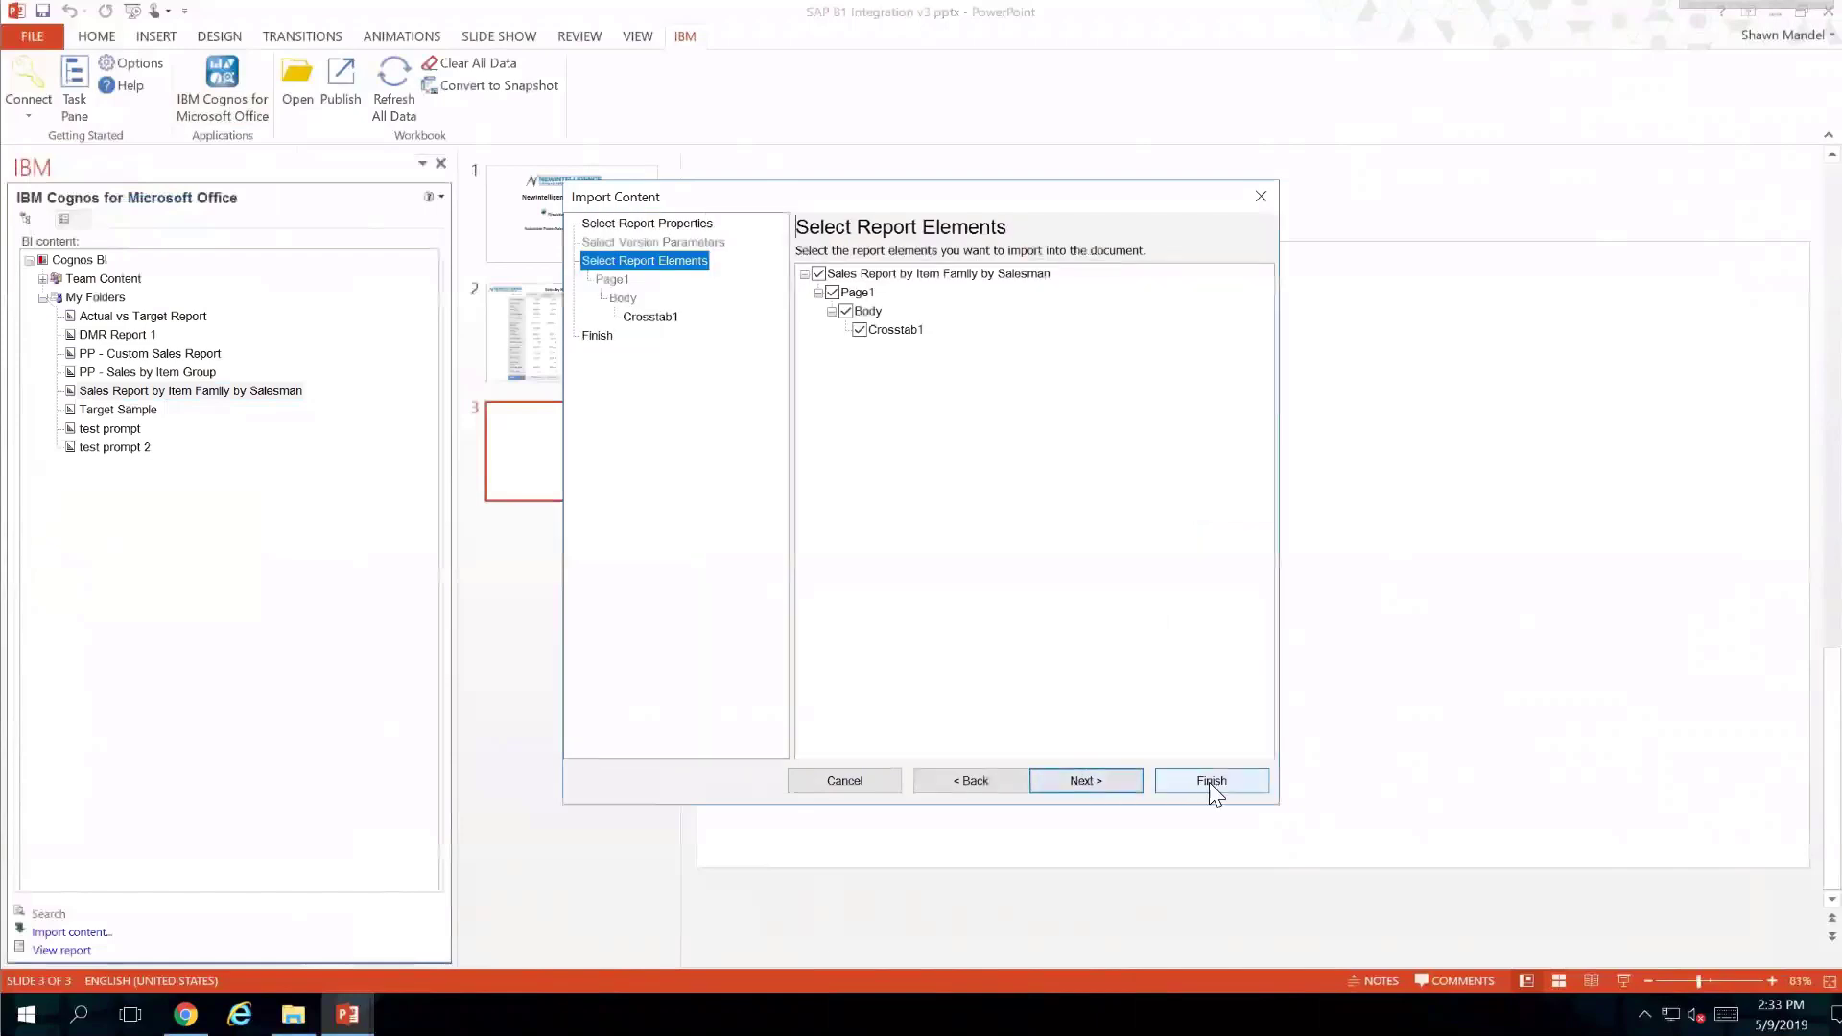
left_click(1210, 782)
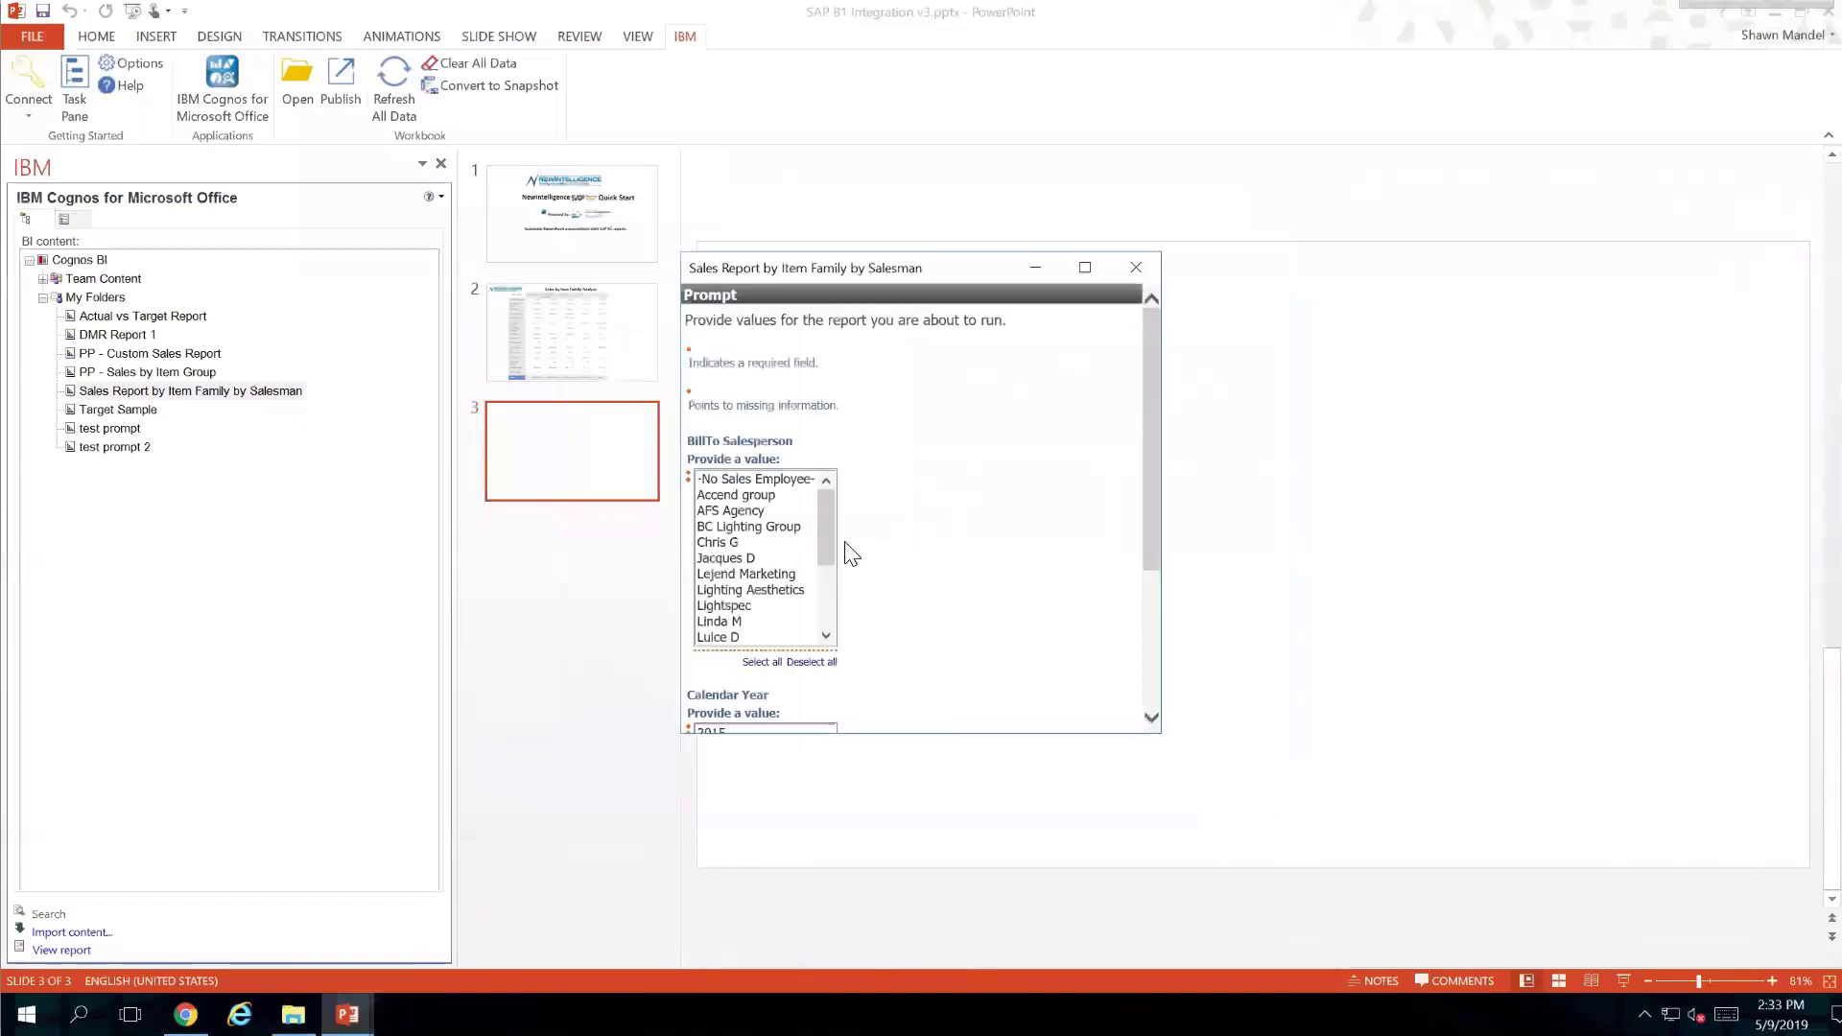
Step: Answer the prompts with AFS Agency and calendar year 2017 to place the crosstab
left_click(748, 512)
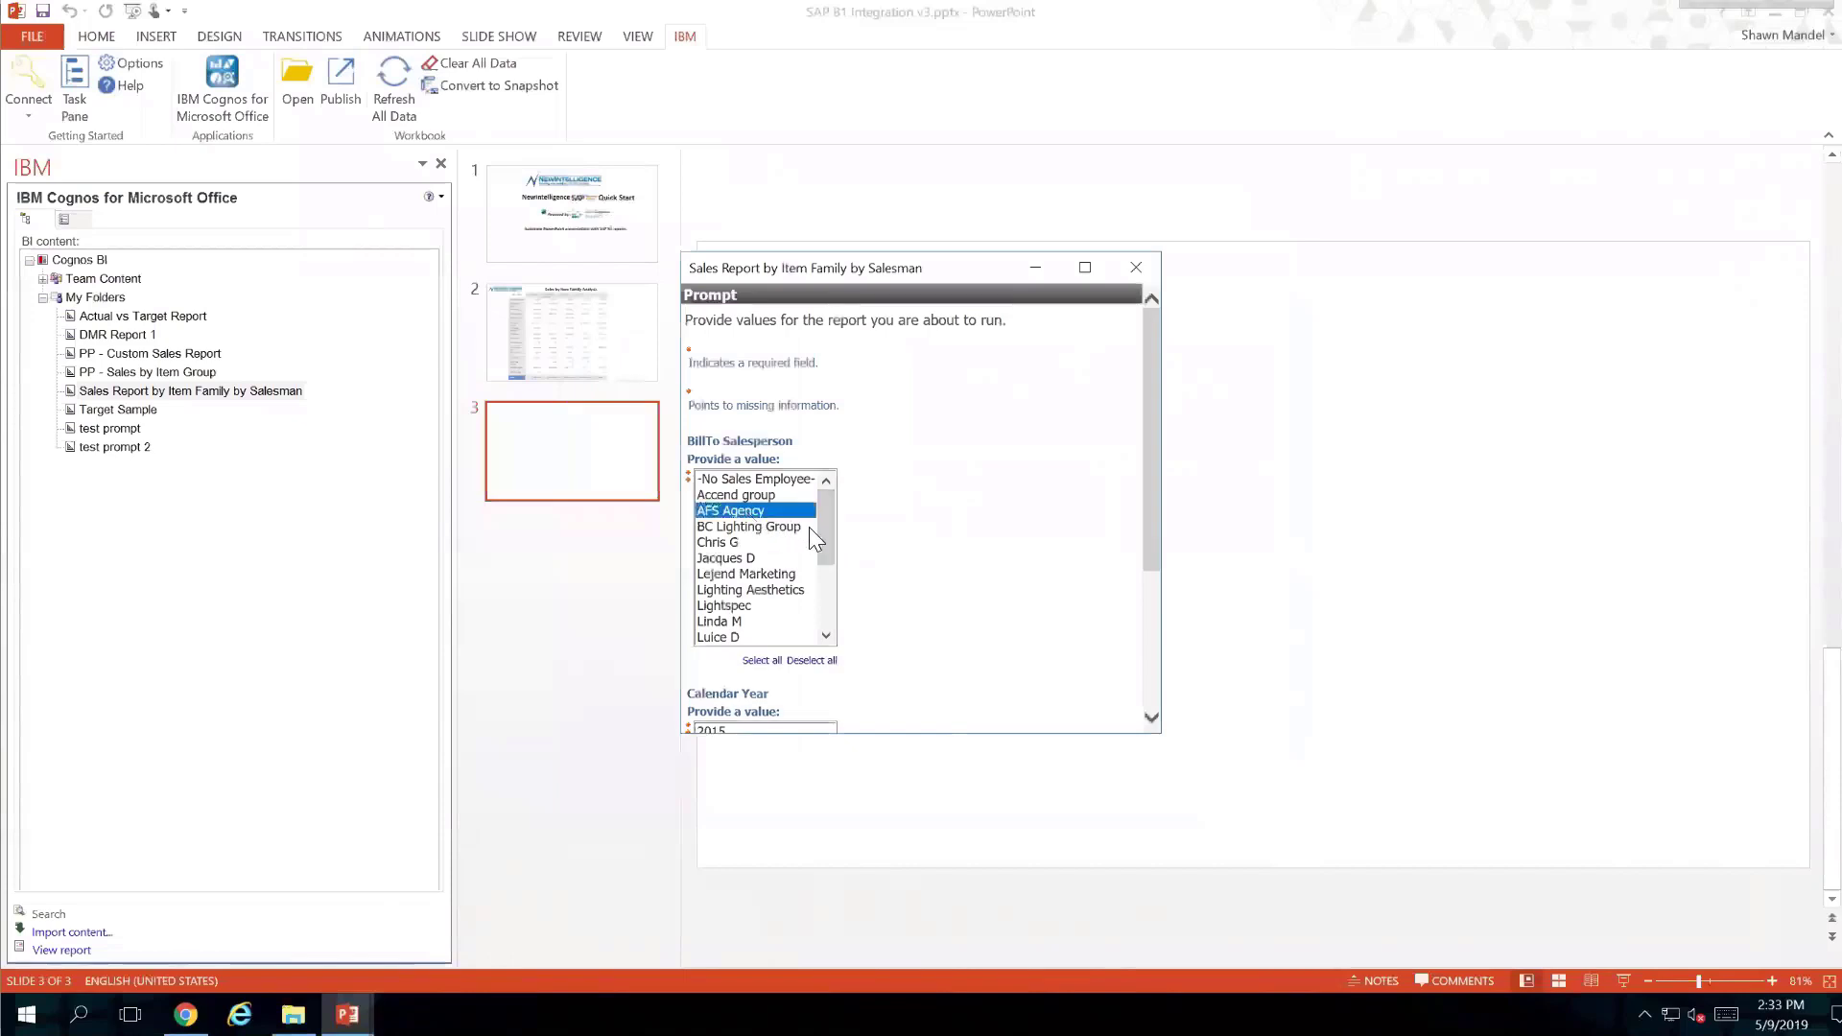
left_click_drag(1156, 528, 1147, 636)
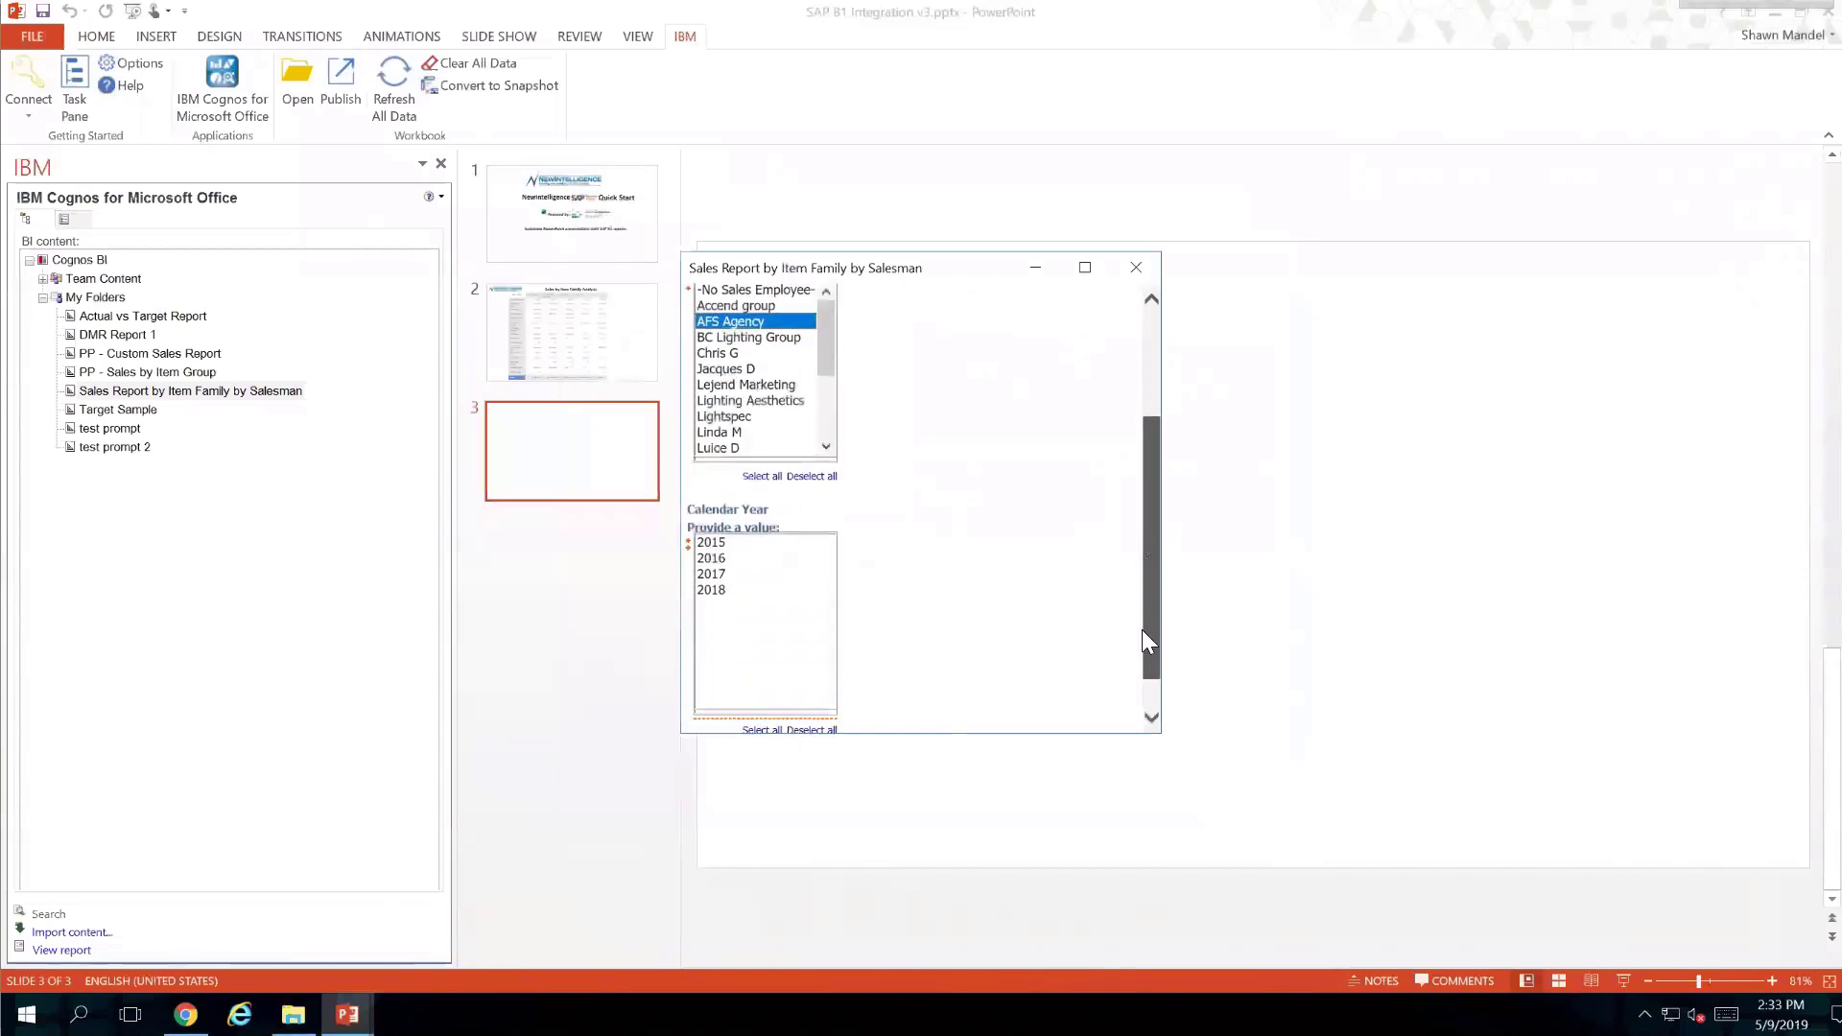
left_click(723, 572)
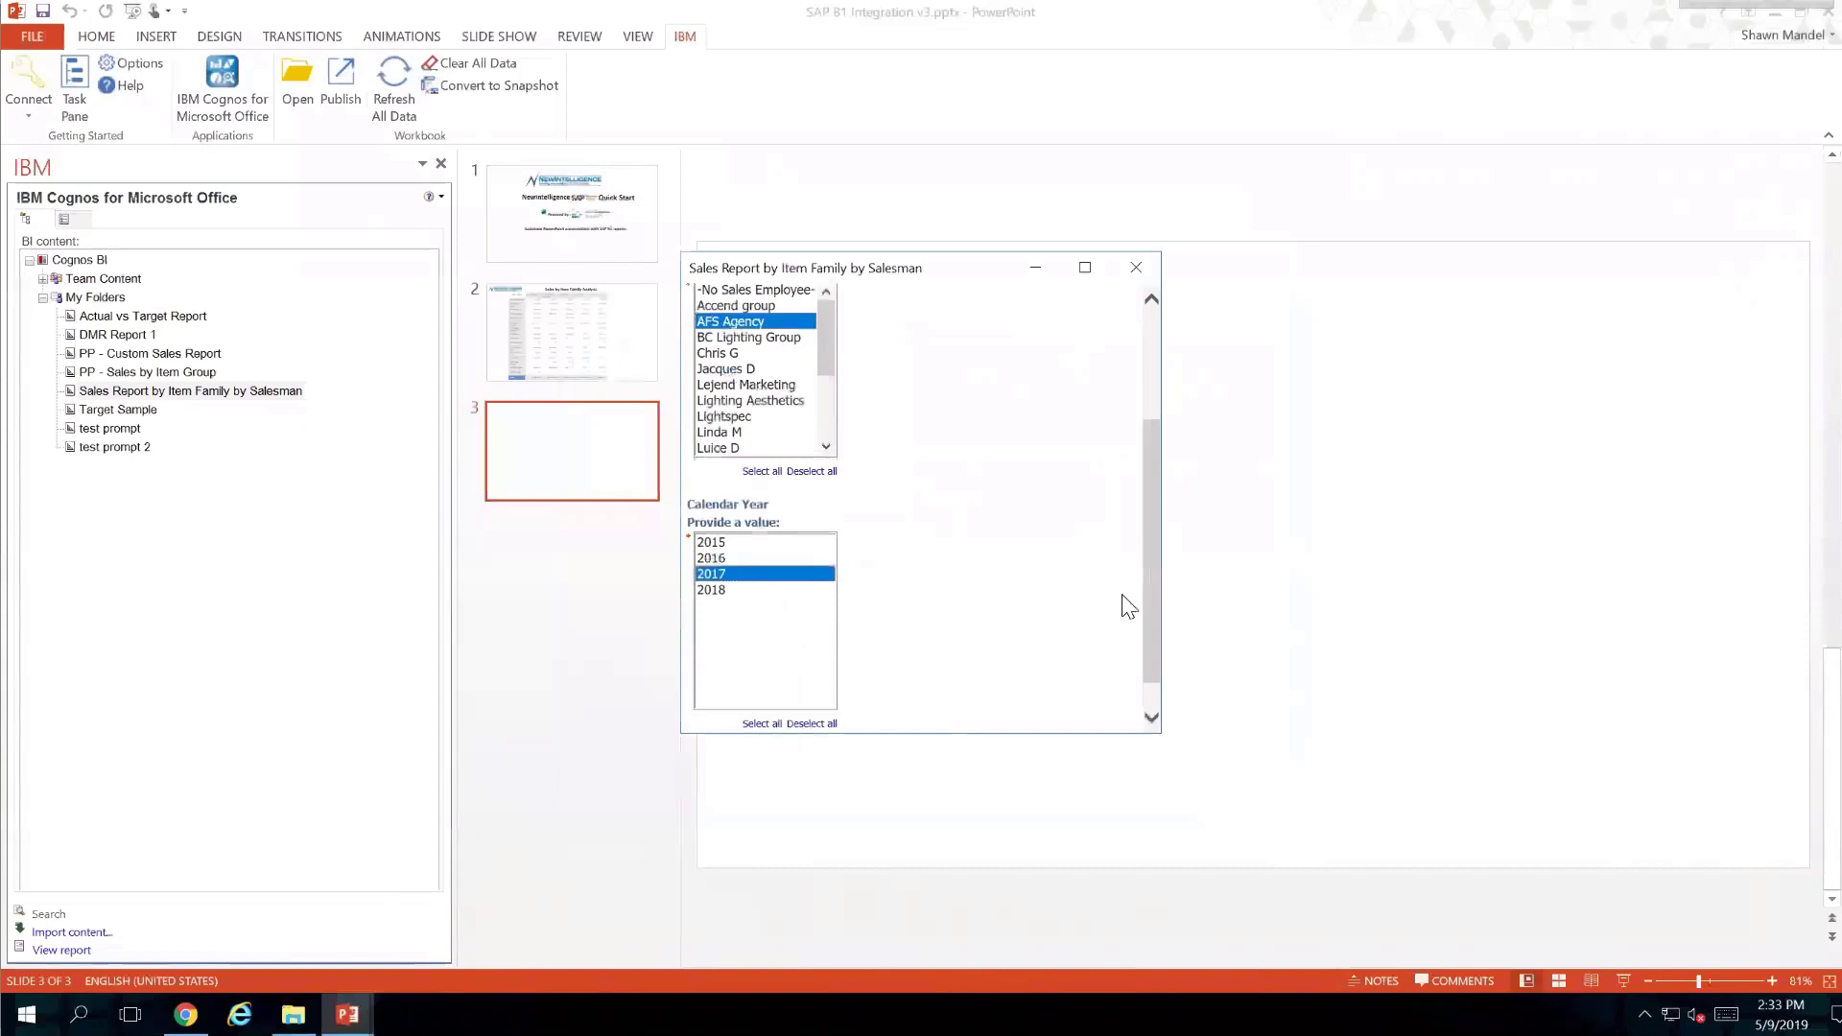
left_click_drag(1153, 633, 1147, 664)
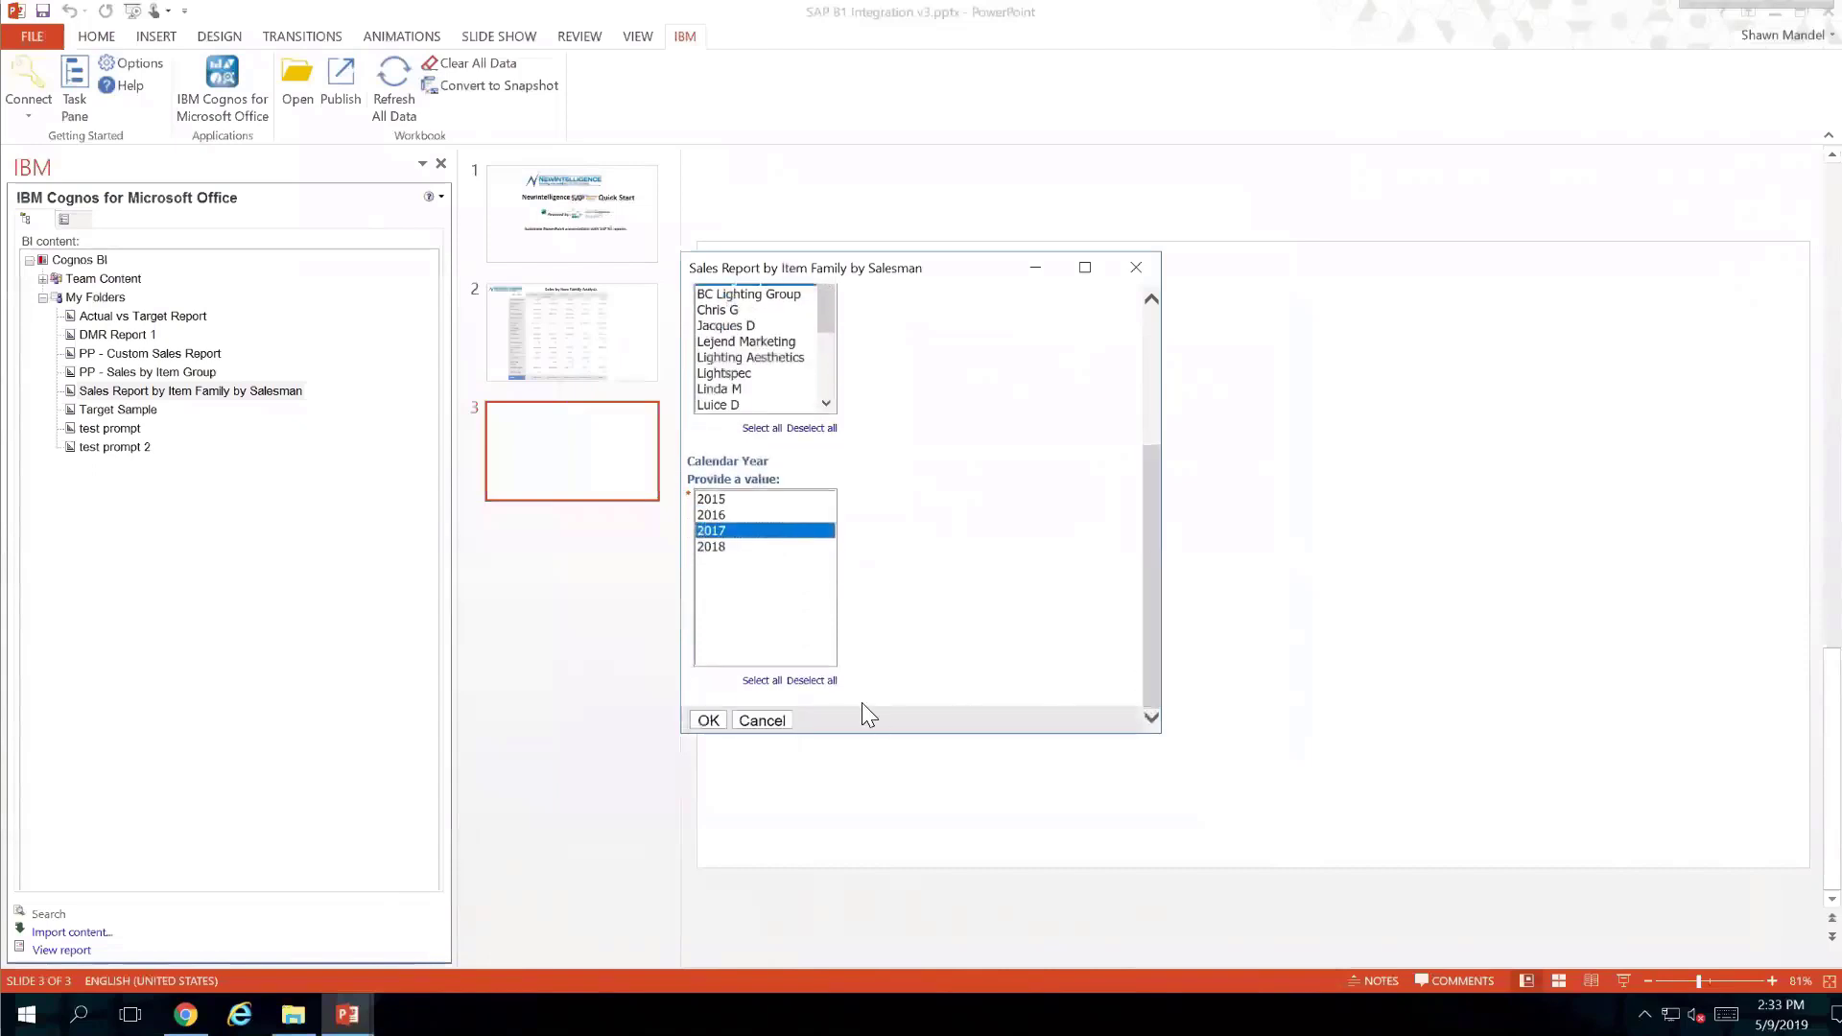
left_click(703, 723)
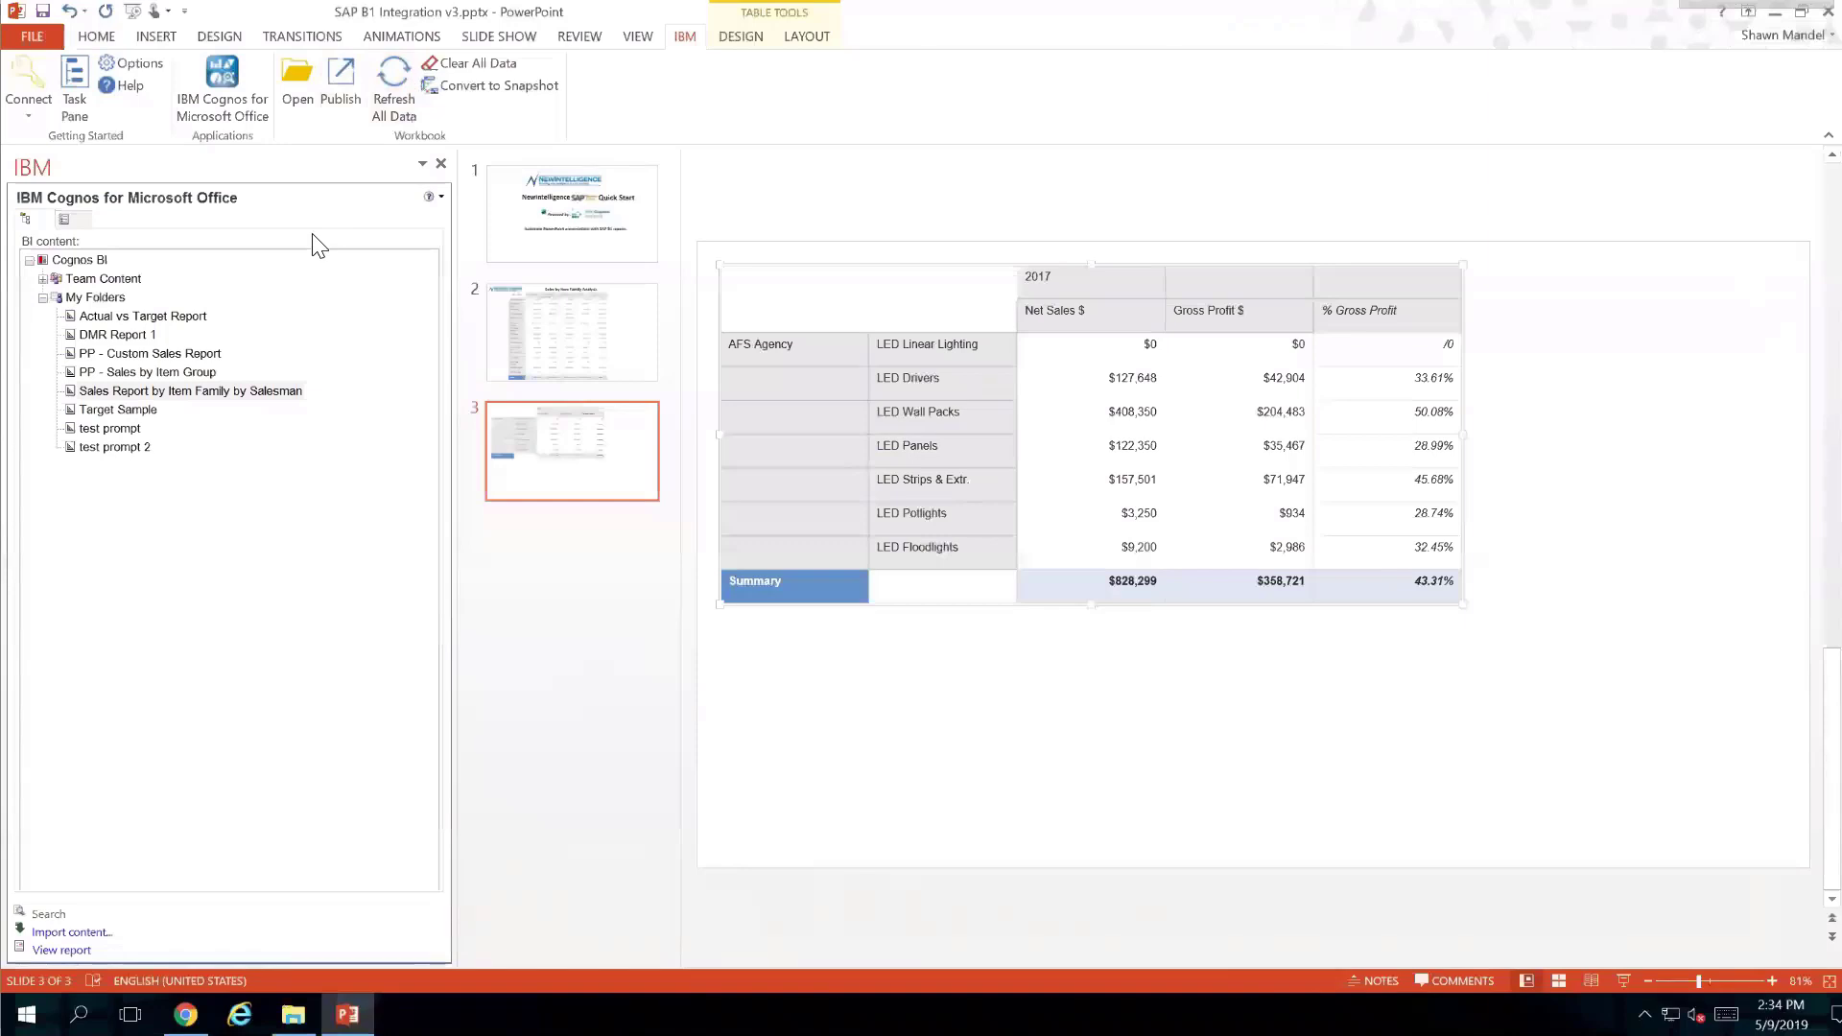
Step: Set Prompt Update Method to Prompt Page and expand the BillTo Salesperson and Calendar Year prompts
left_click(67, 219)
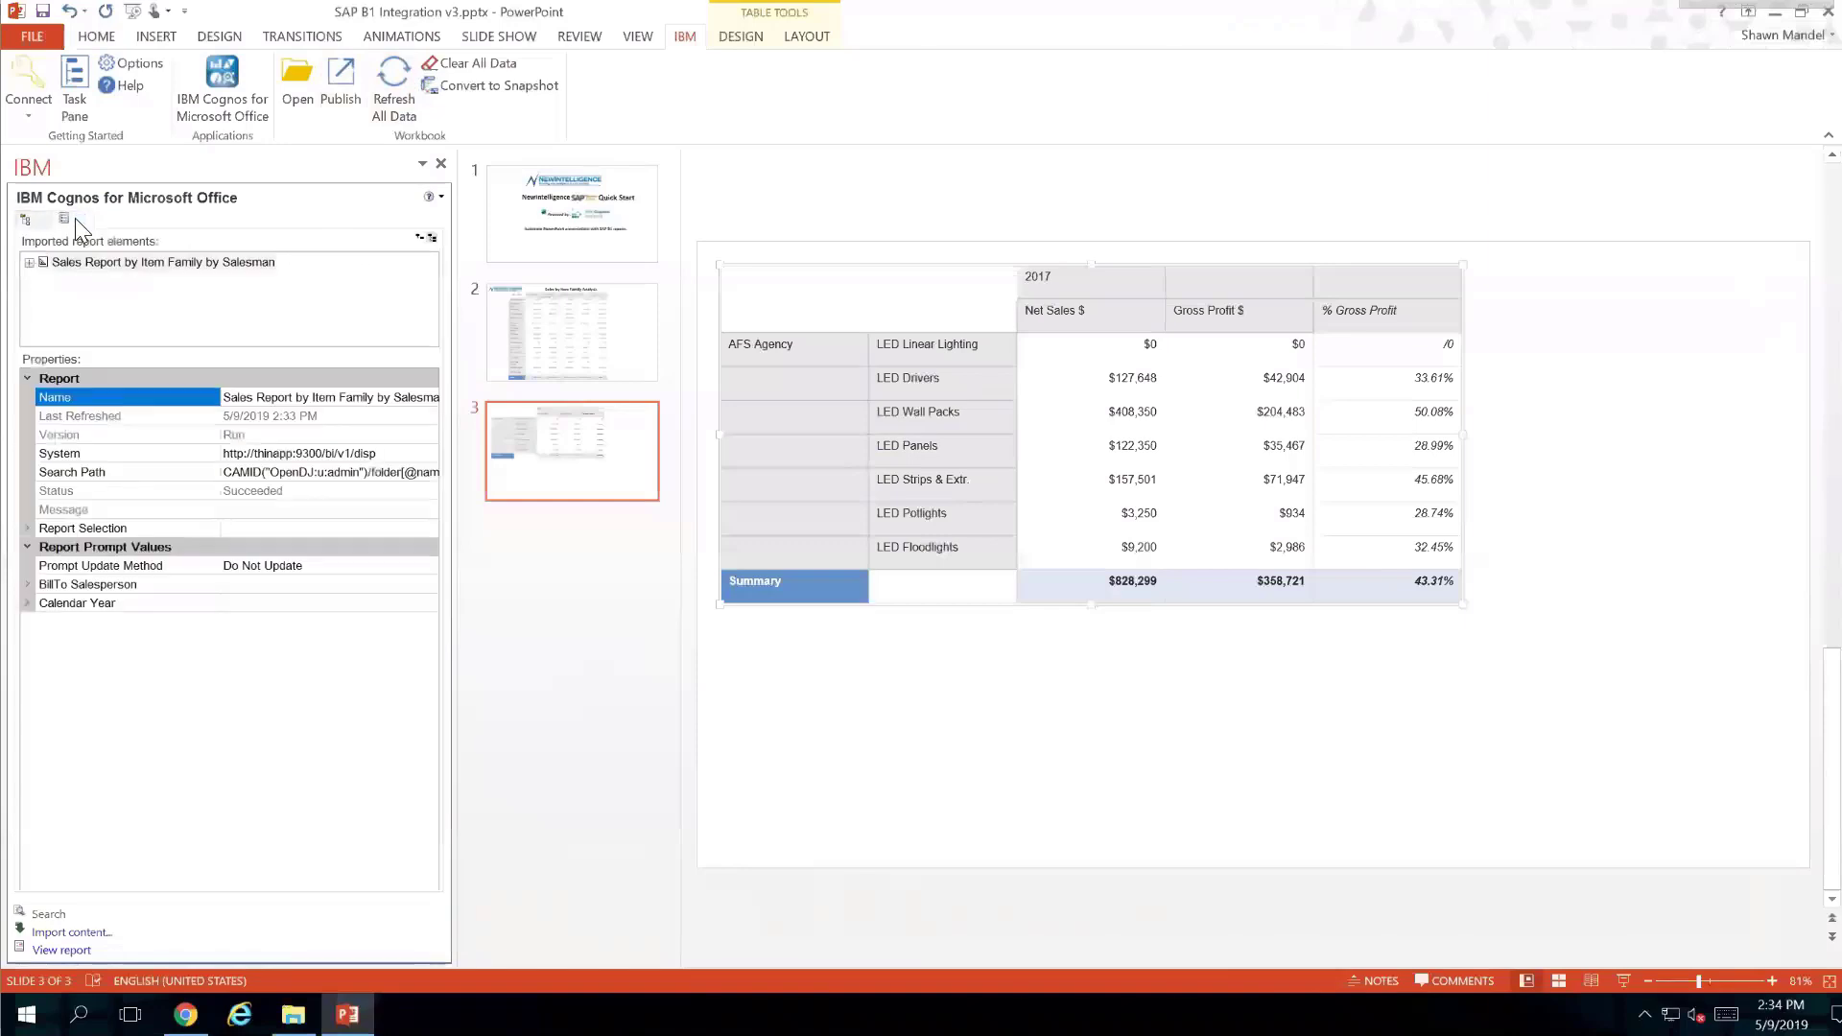
left_click(307, 568)
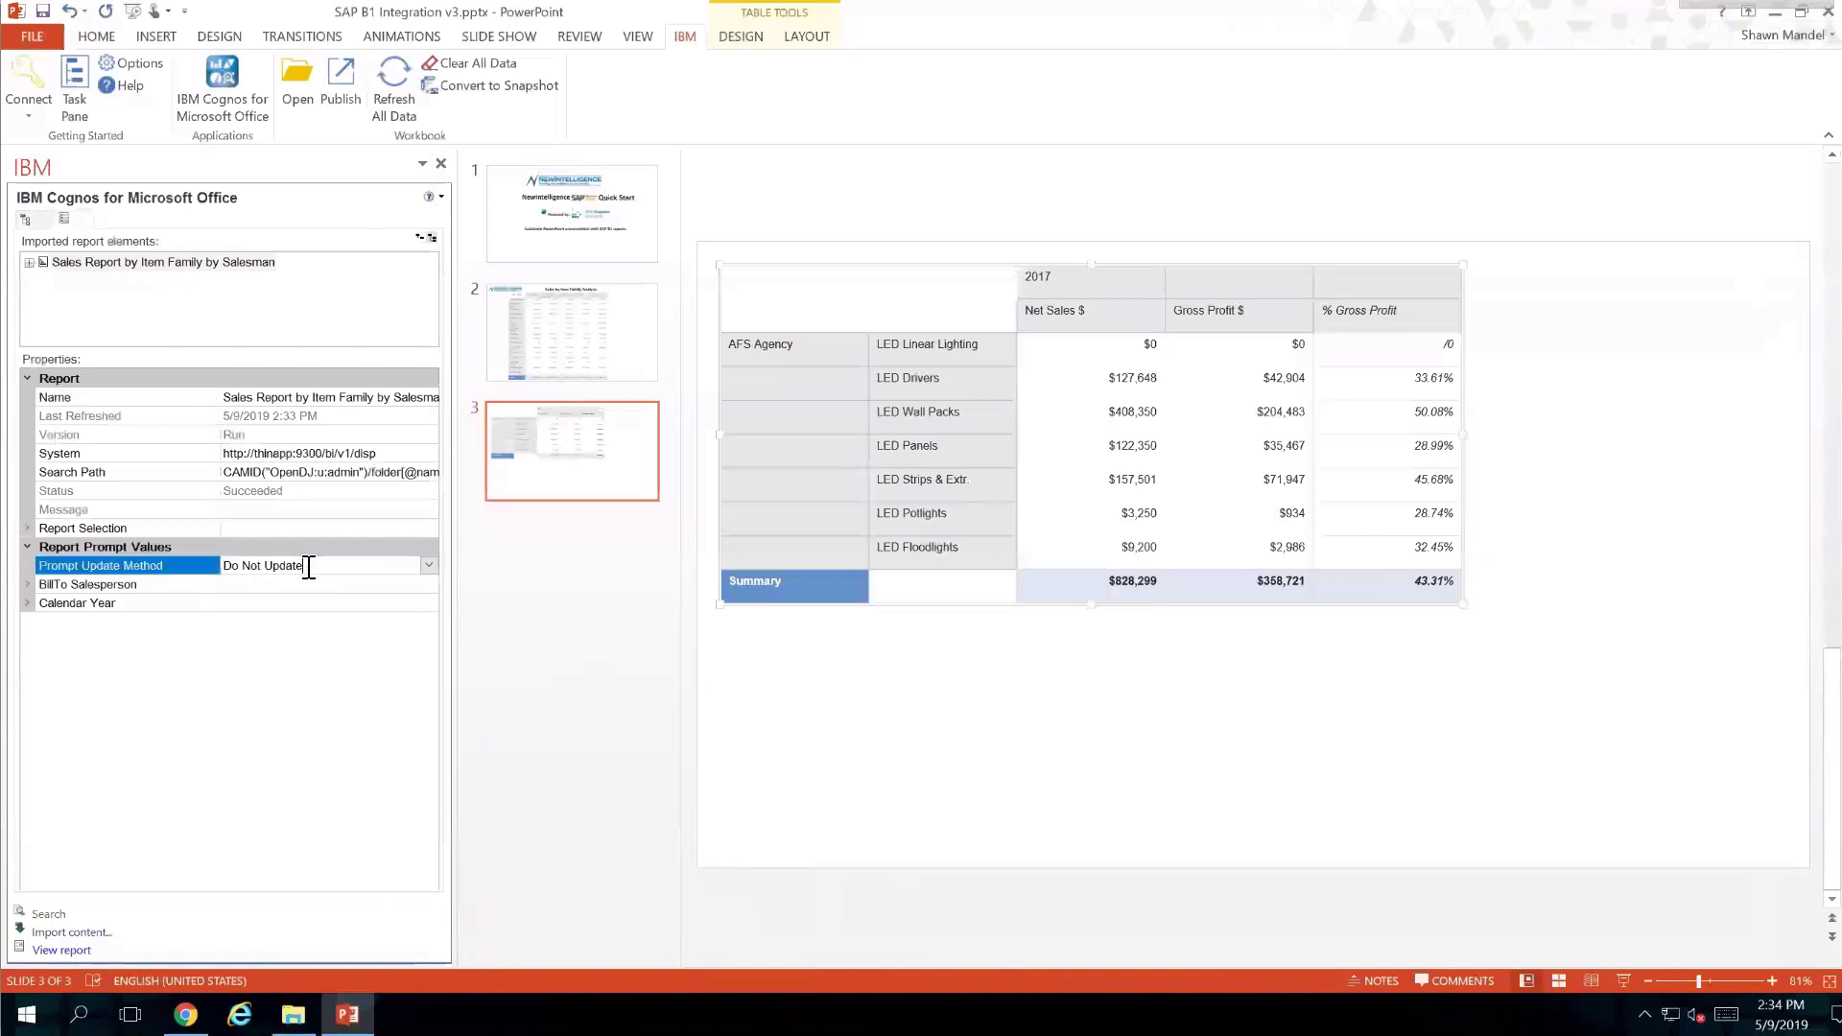
left_click(427, 566)
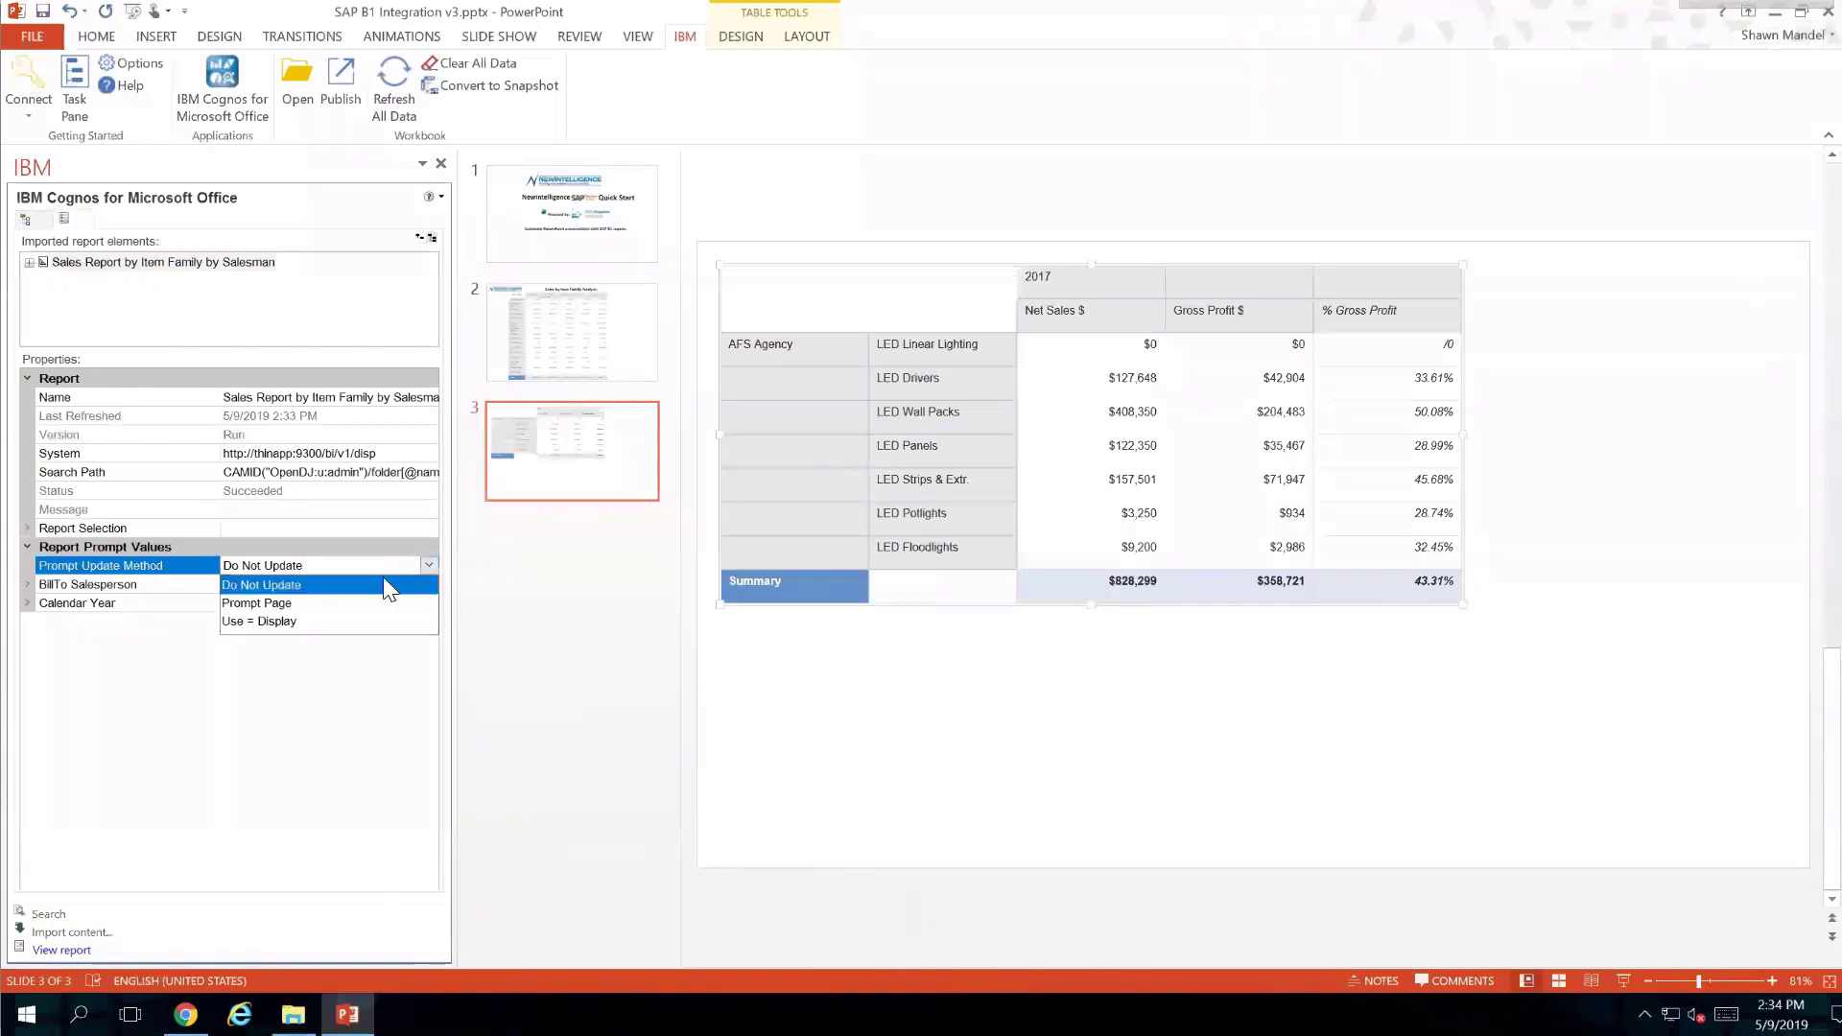
left_click(308, 605)
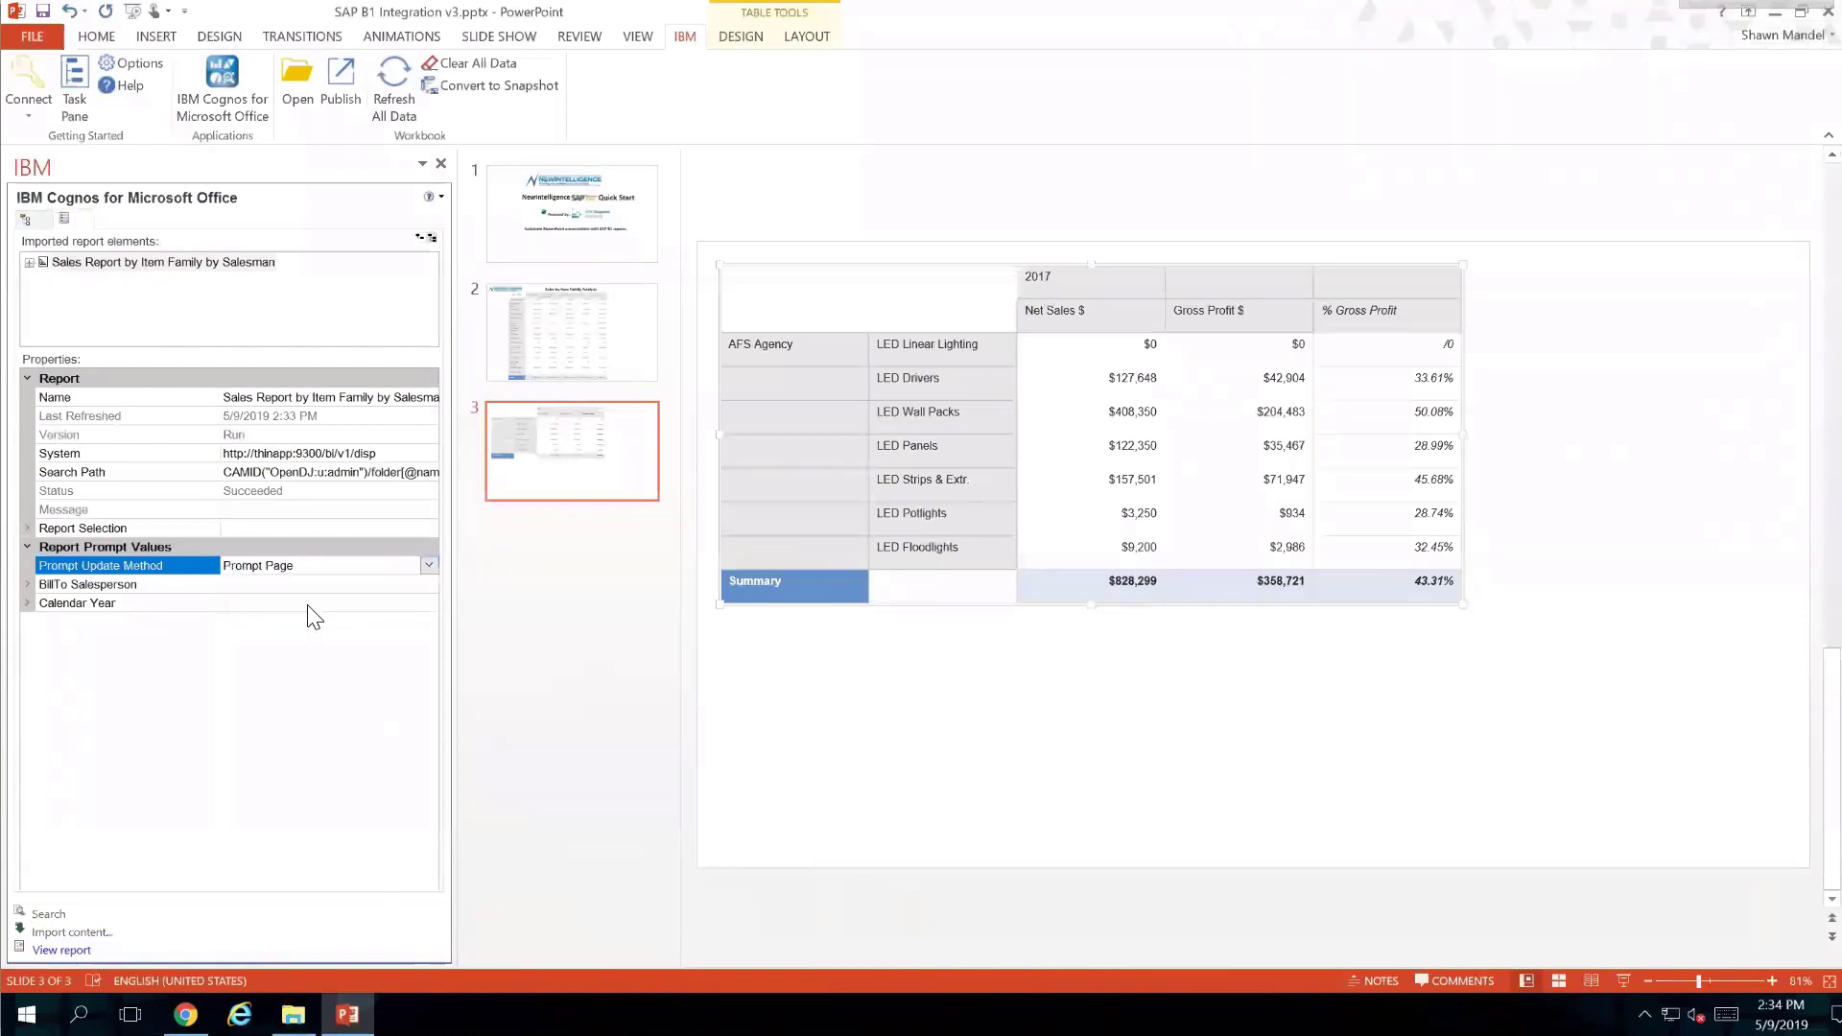
left_click(27, 584)
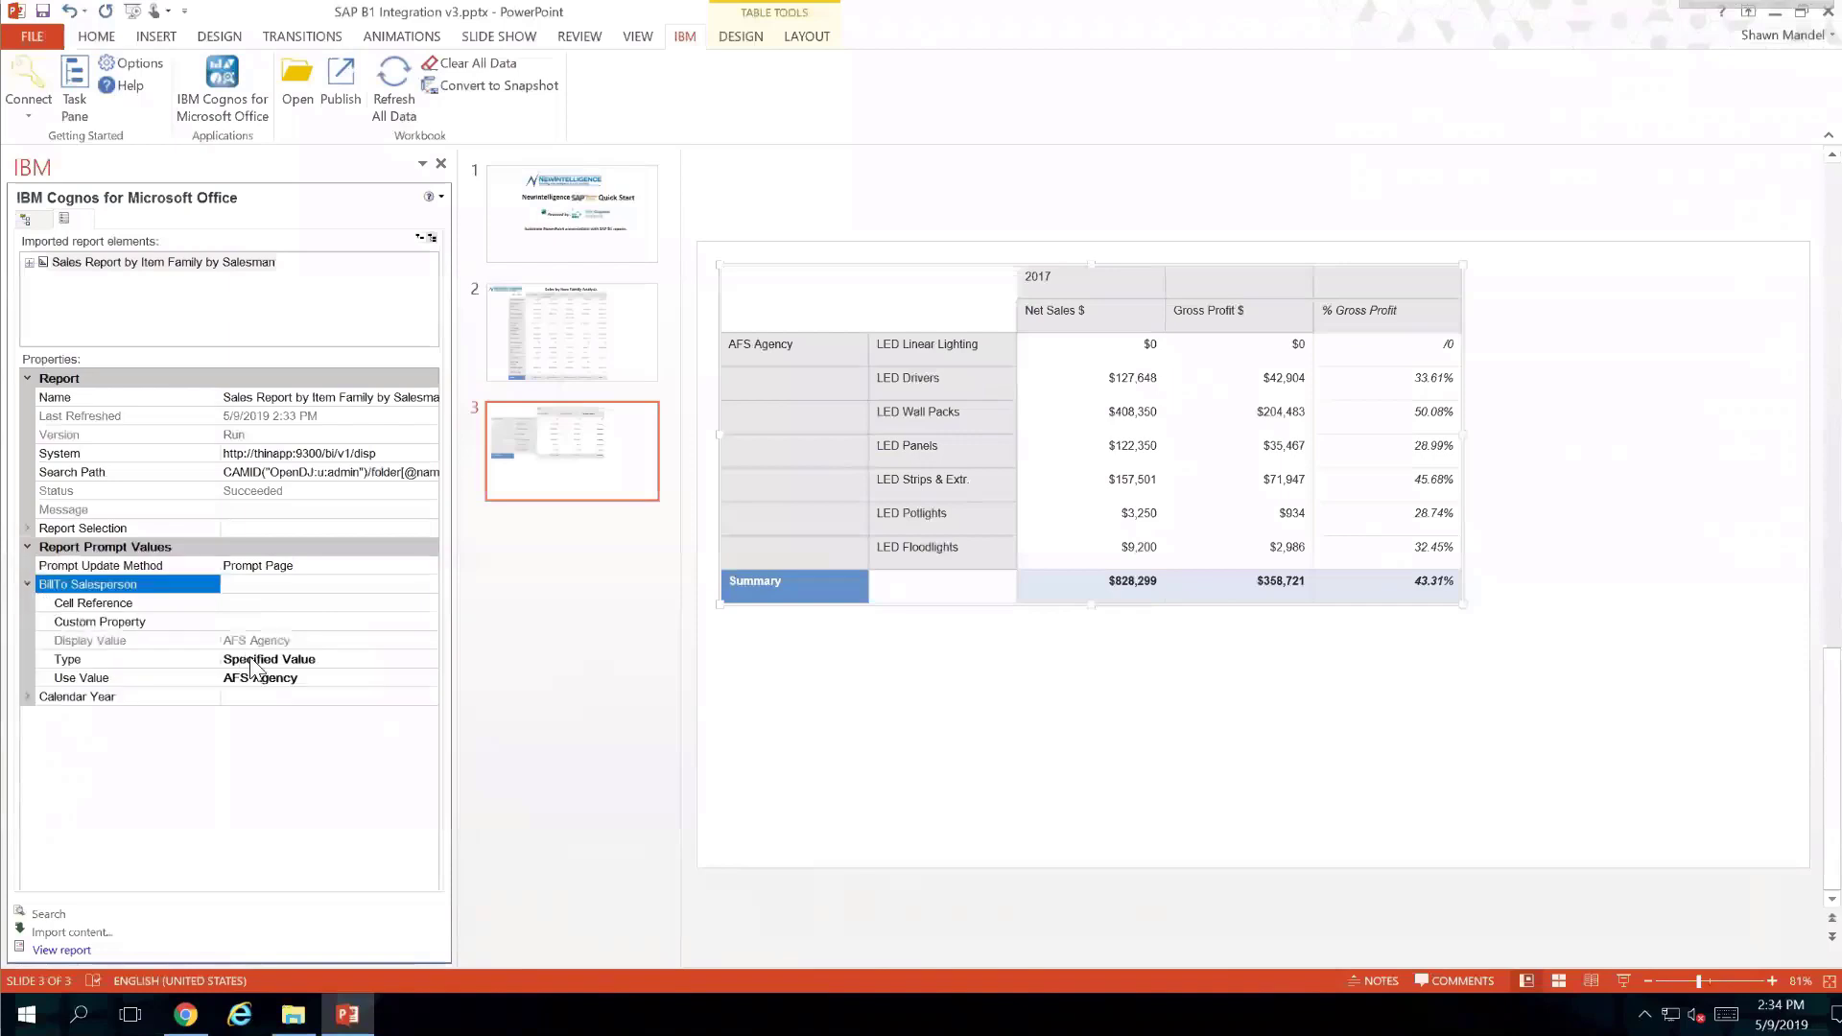
left_click(29, 698)
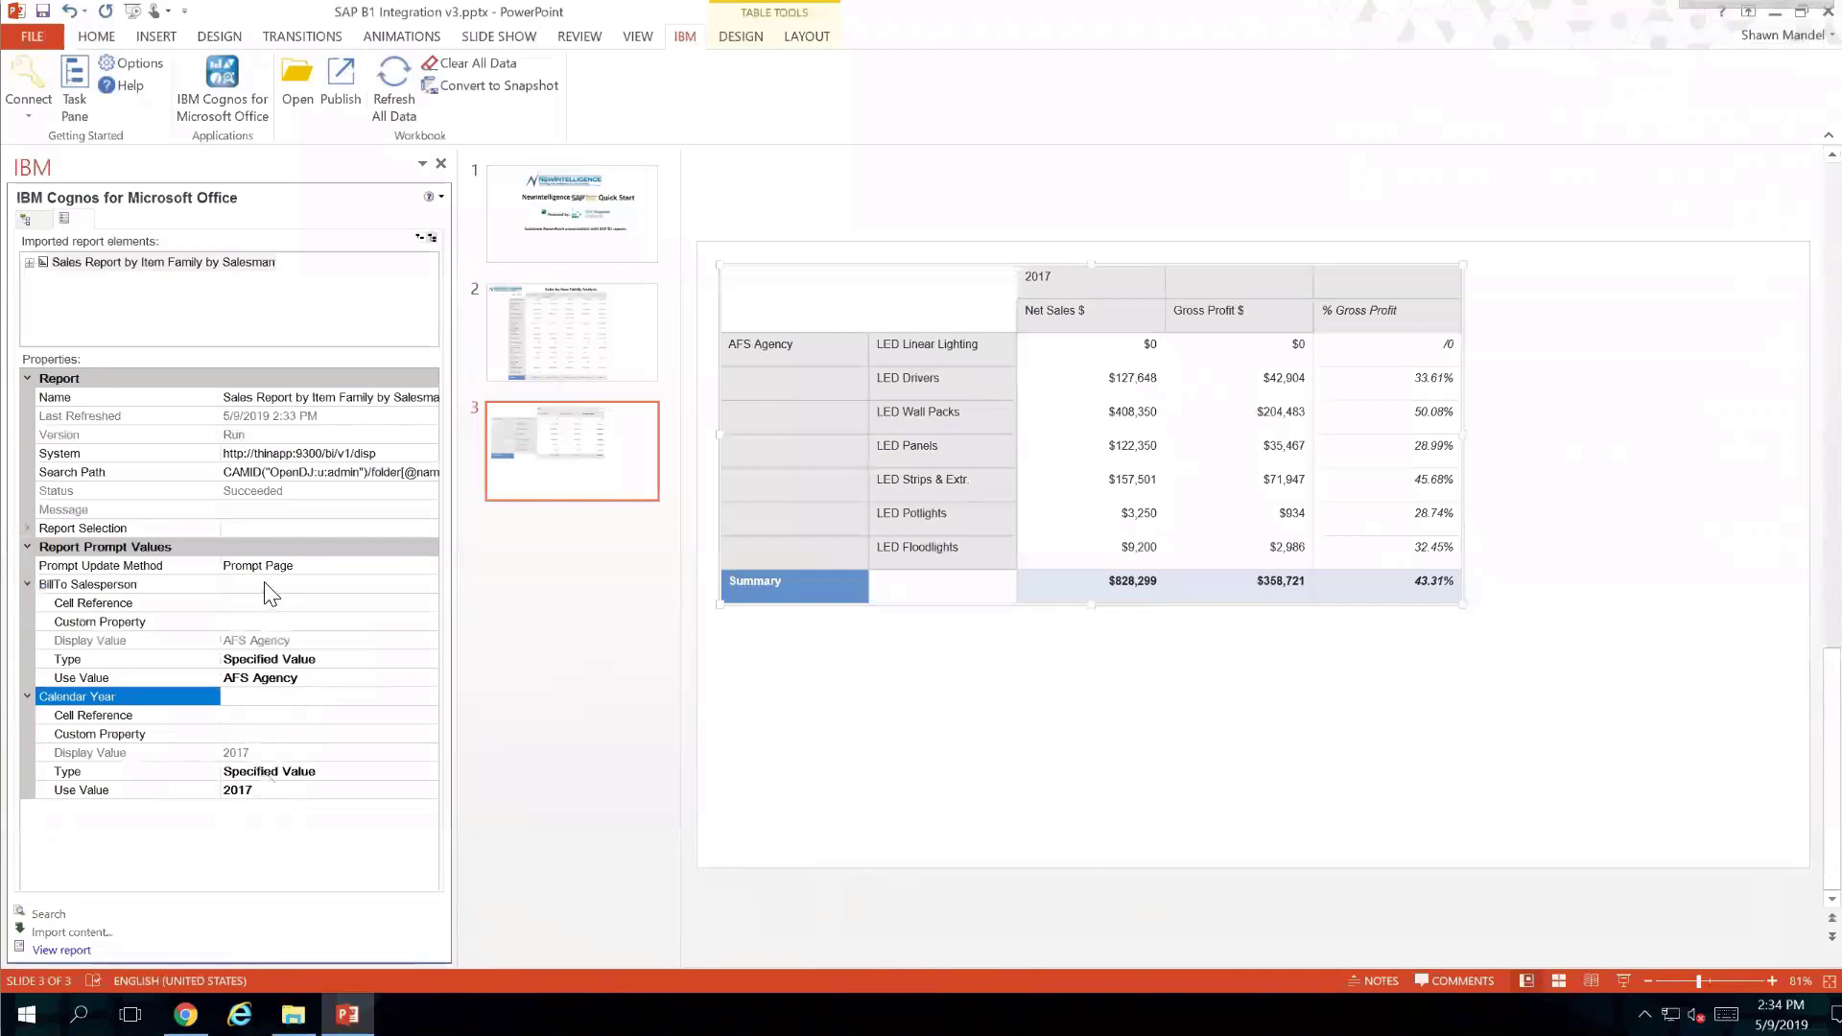
Step: Refresh the slide 3 crosstab data for a different salesperson with 2017 selected
left_click(394, 113)
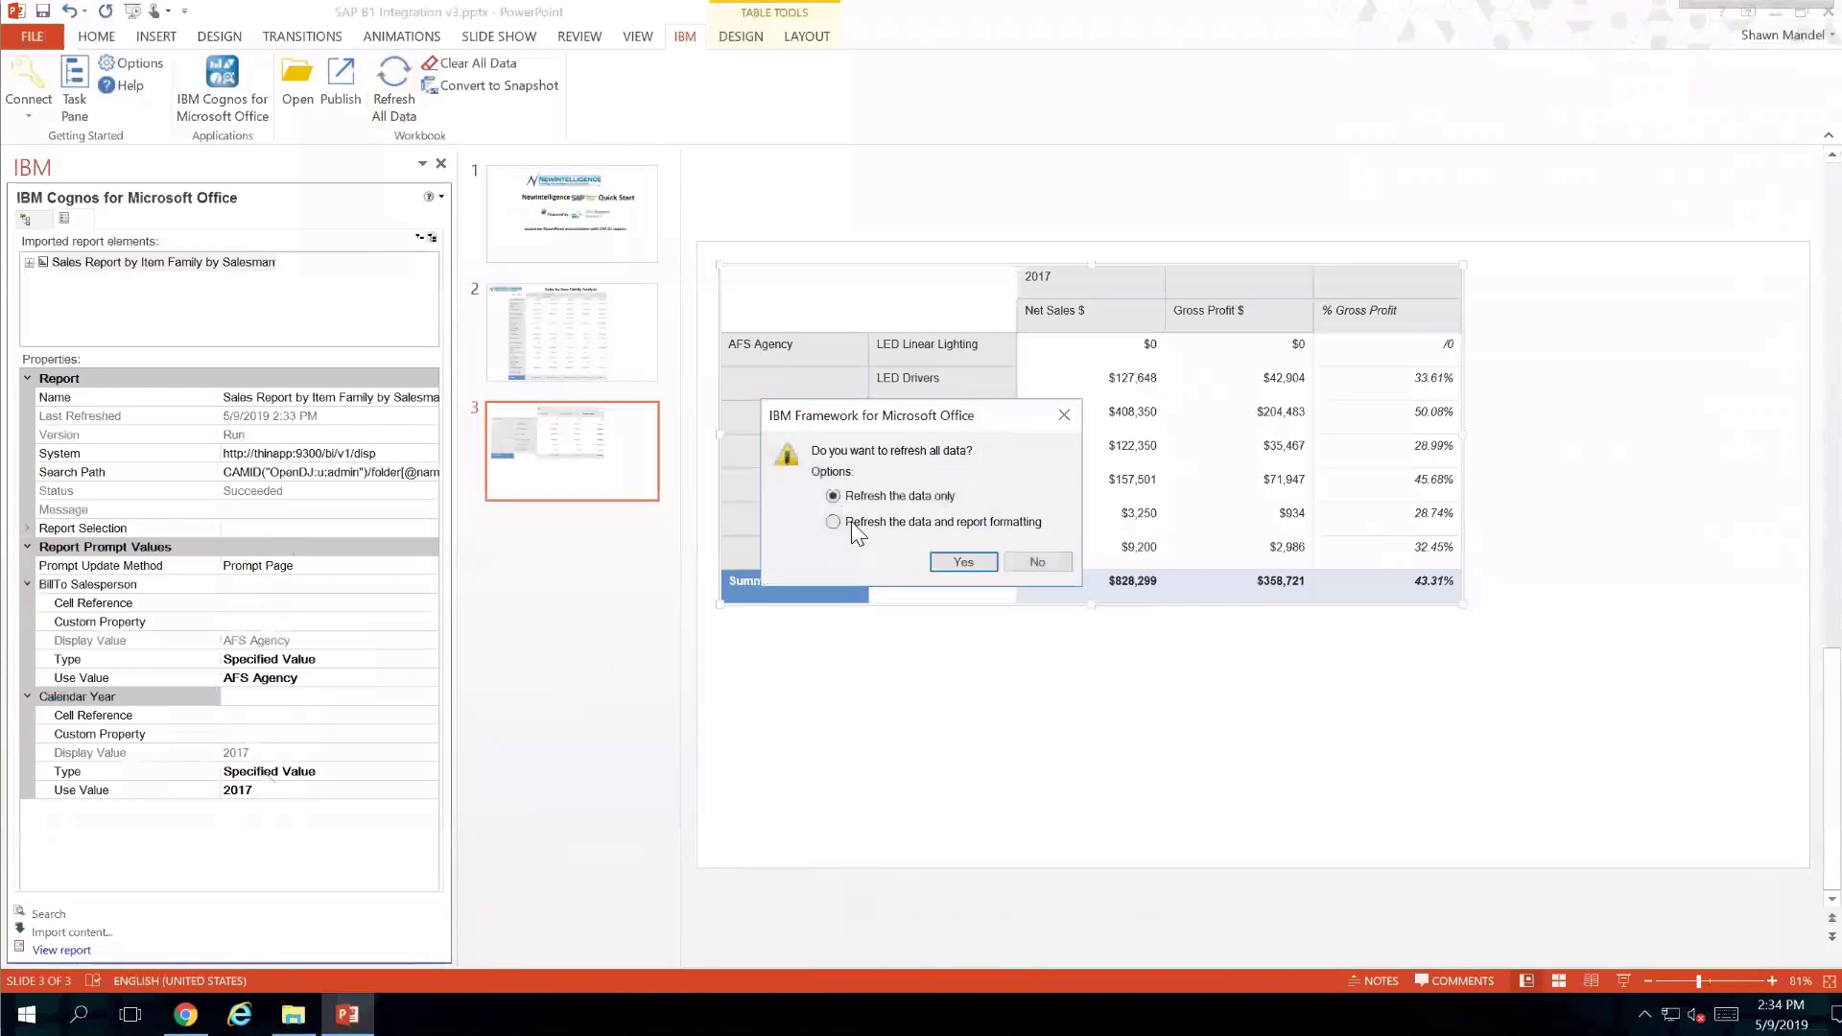
left_click(961, 561)
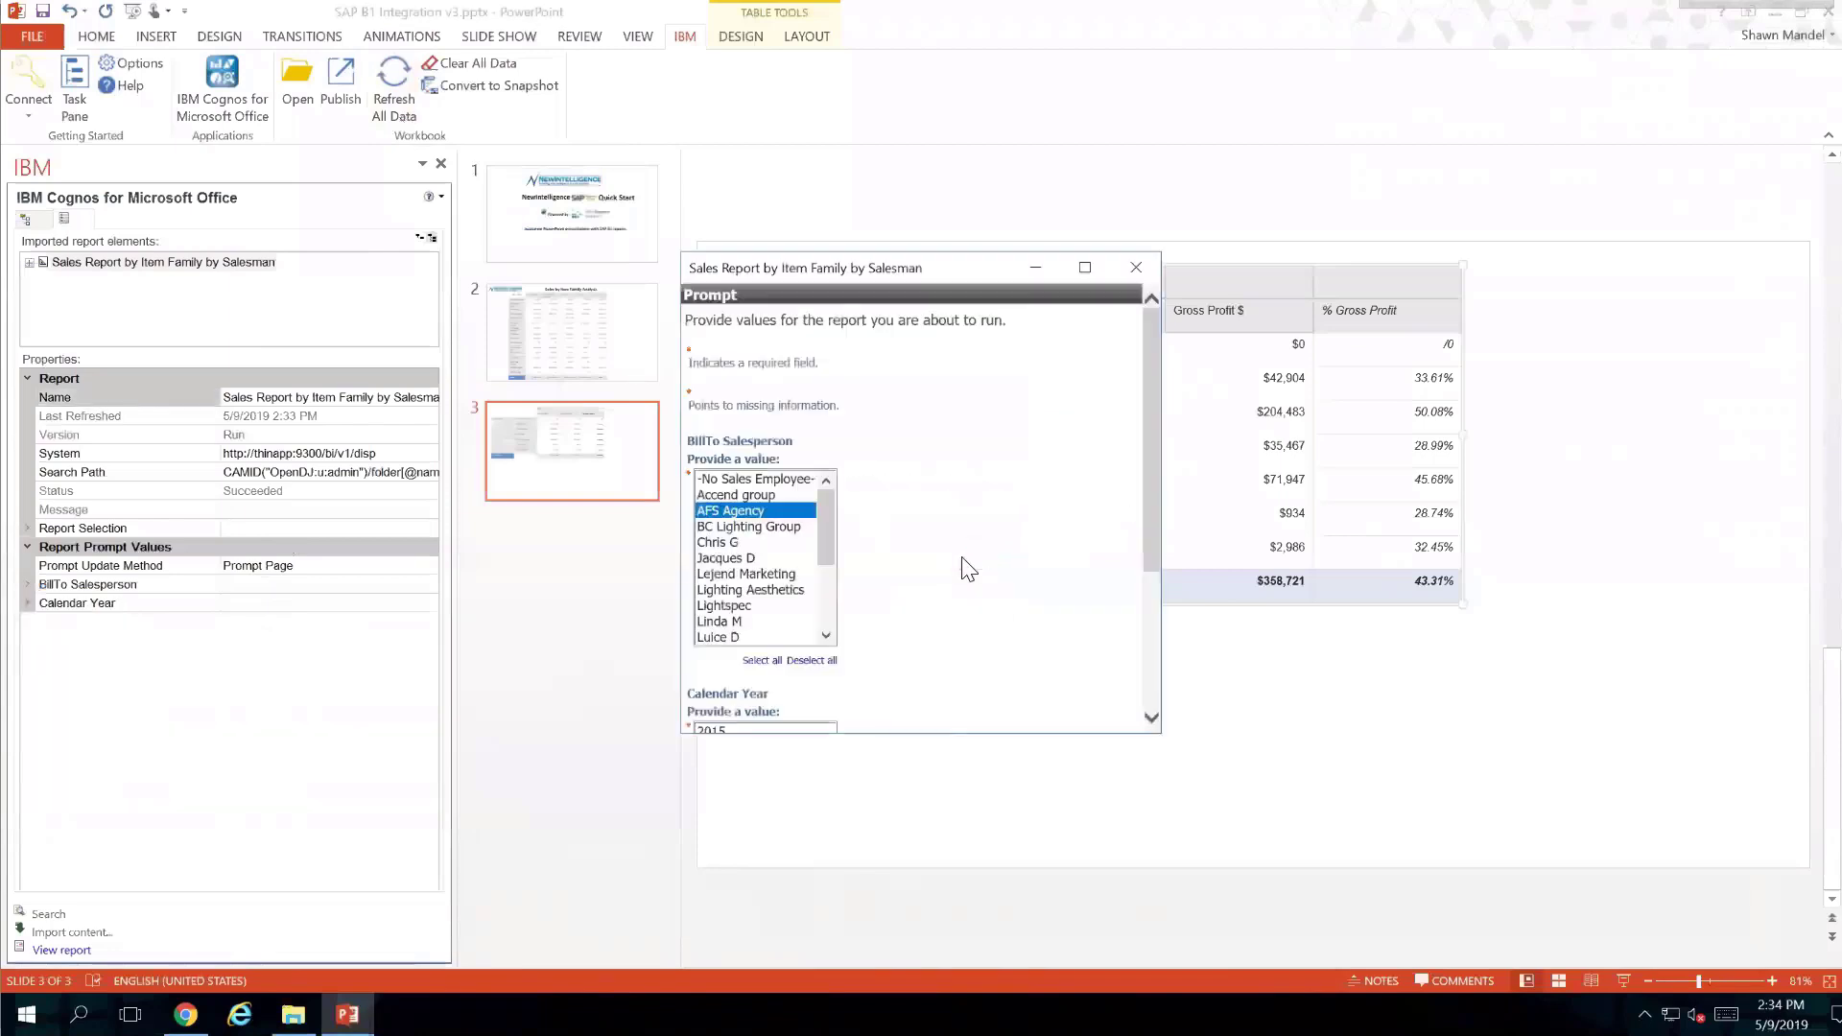
left_click(740, 543)
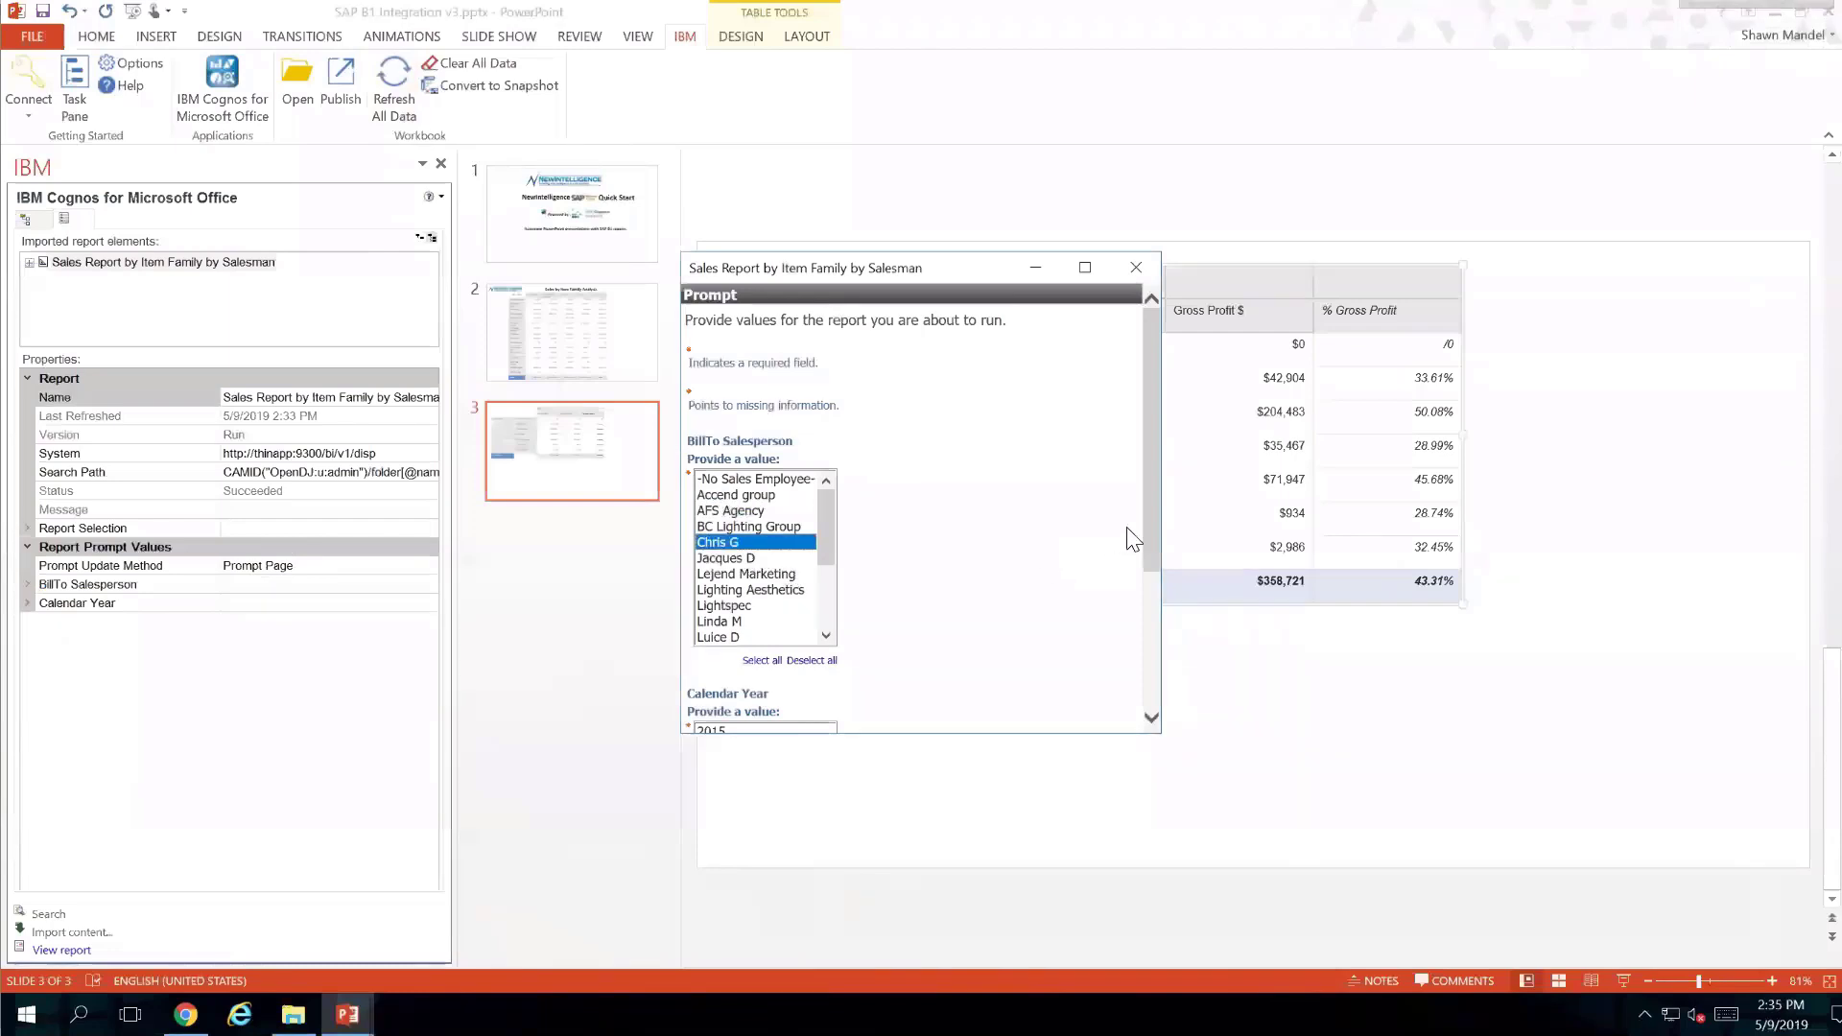
left_click_drag(1149, 527, 1148, 702)
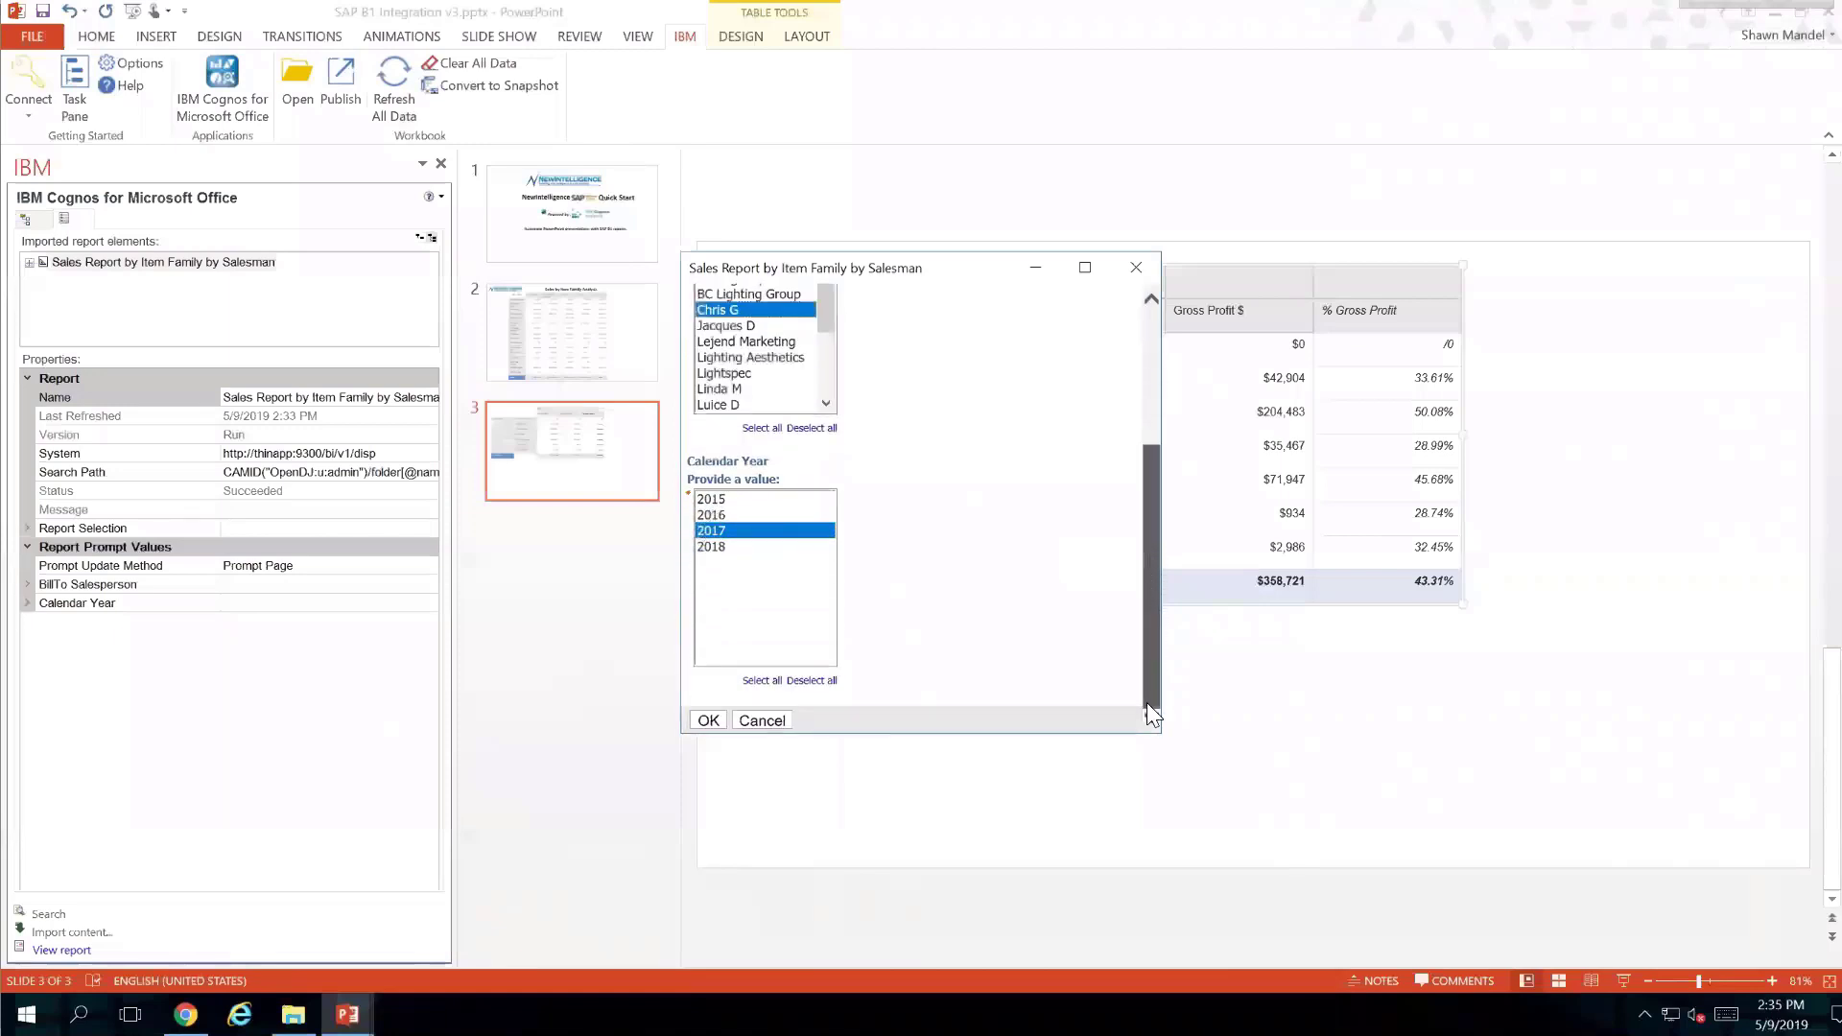
left_click(708, 721)
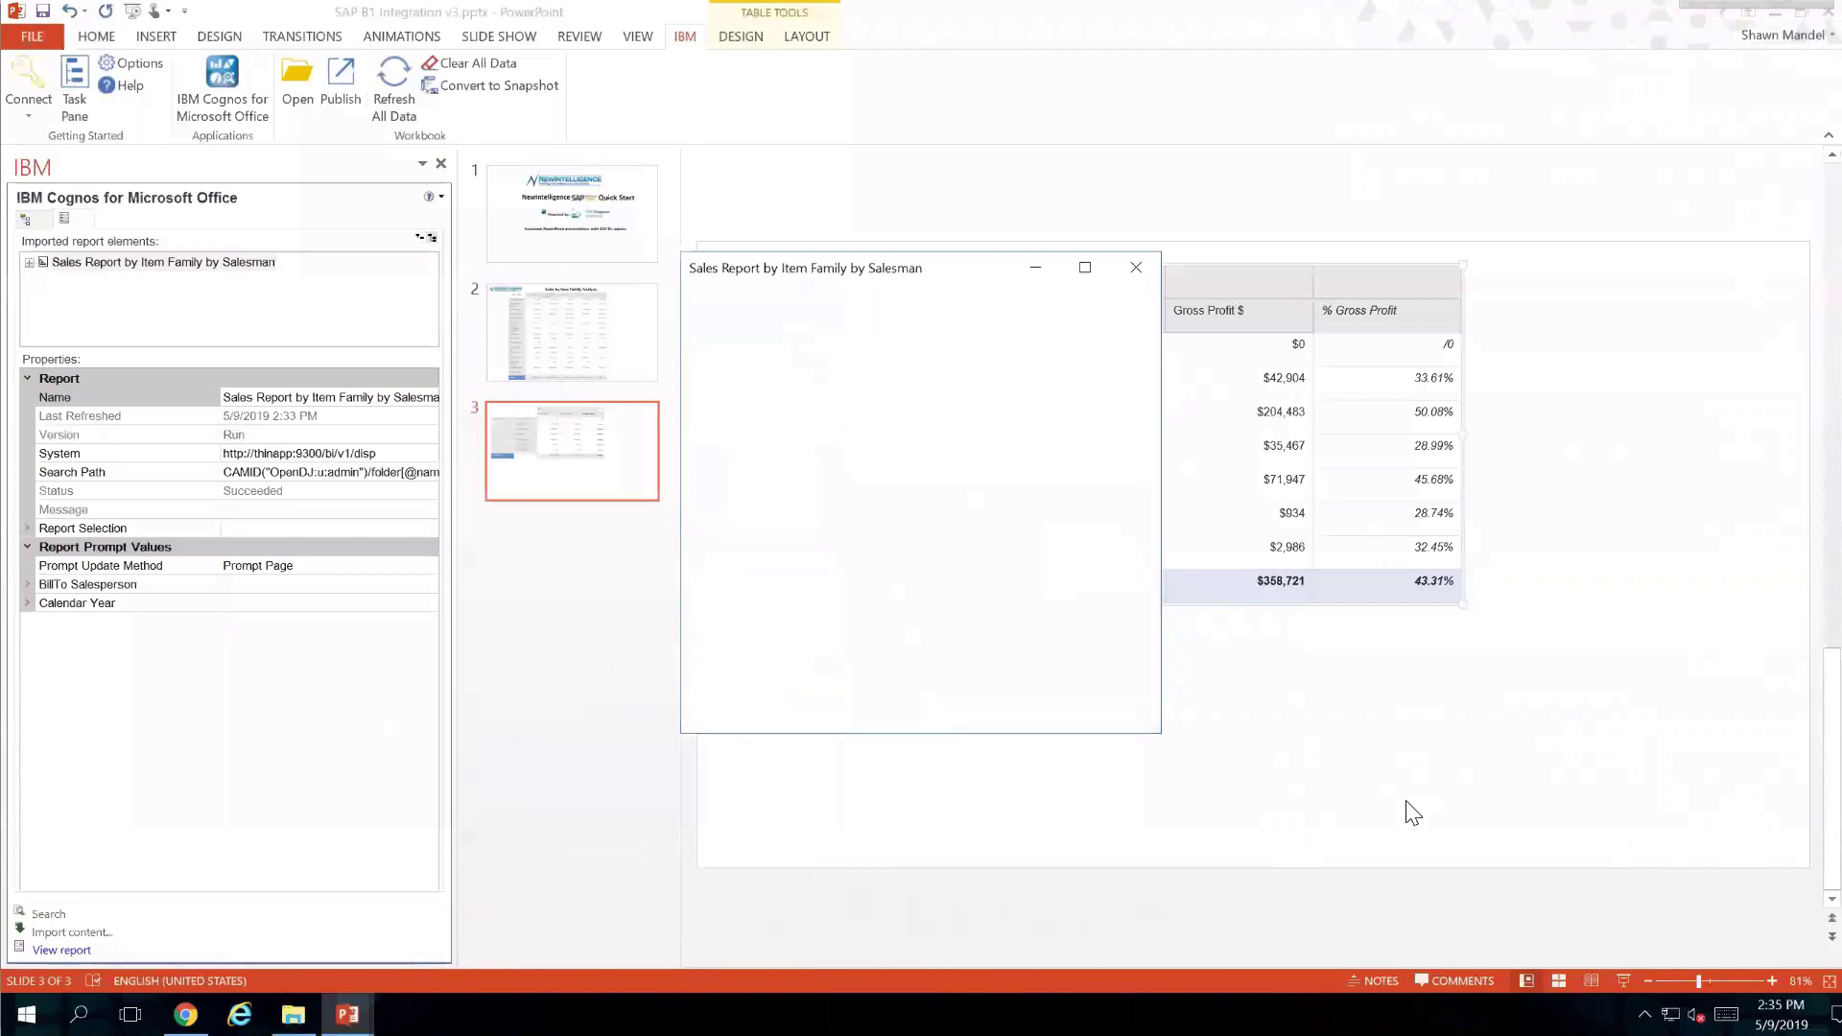